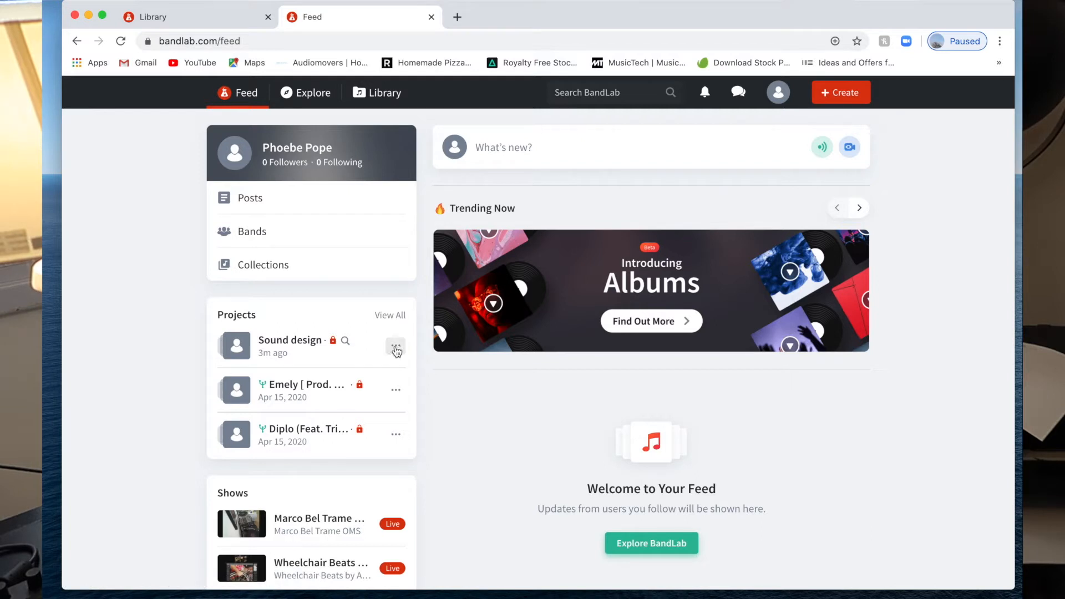
Open the Sound design project in the Mix Editor
{"action": "left_click", "coordinate": [302, 346]}
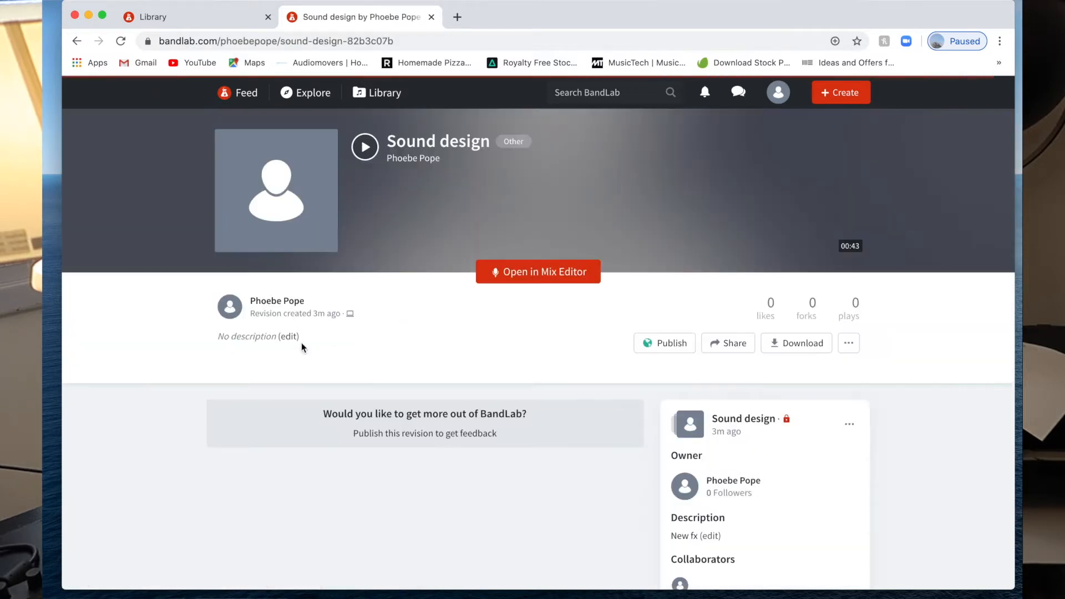
{"action": "left_click", "coordinate": [550, 275]}
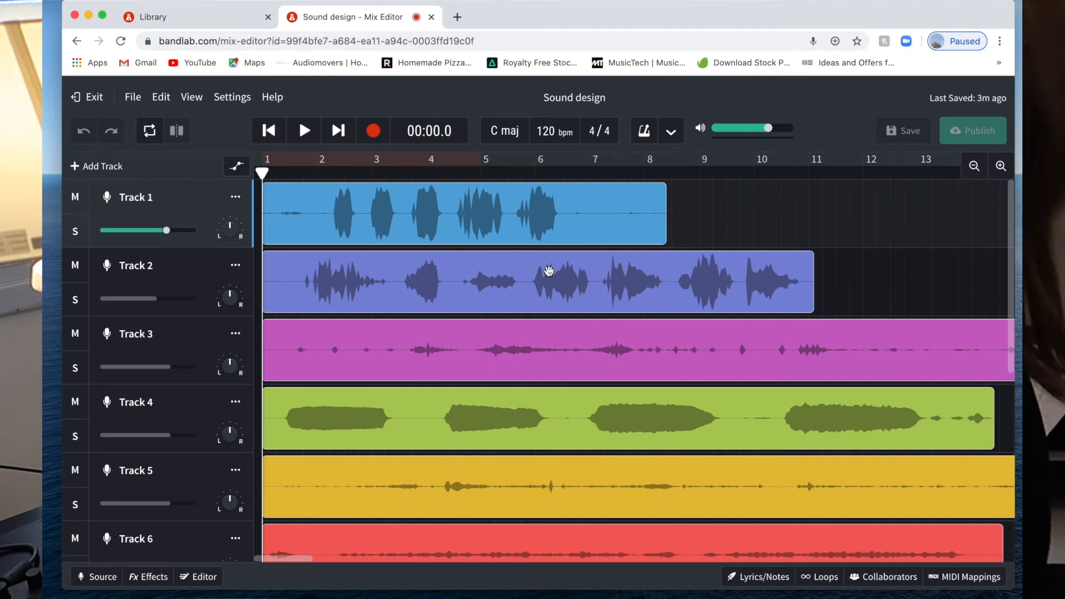
Look through the project's recordings from Track 1 to Track 10 along the timeline
{"action": "scroll", "coordinate": [476, 416], "scroll_direction": "down", "scroll_amount": 6}
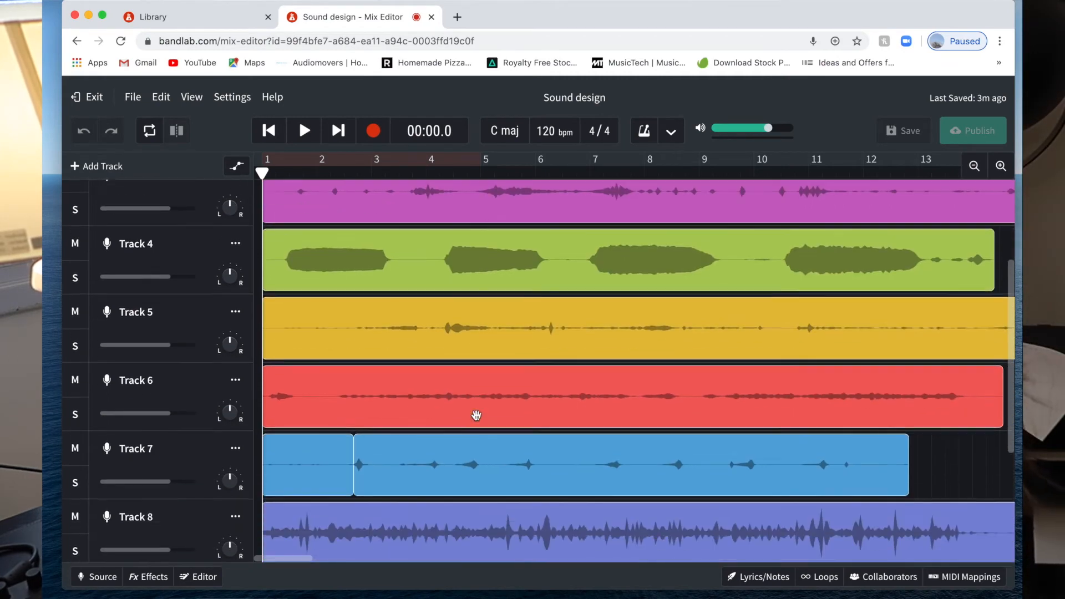
{"action": "scroll", "coordinate": [476, 415], "scroll_direction": "up", "scroll_amount": 6}
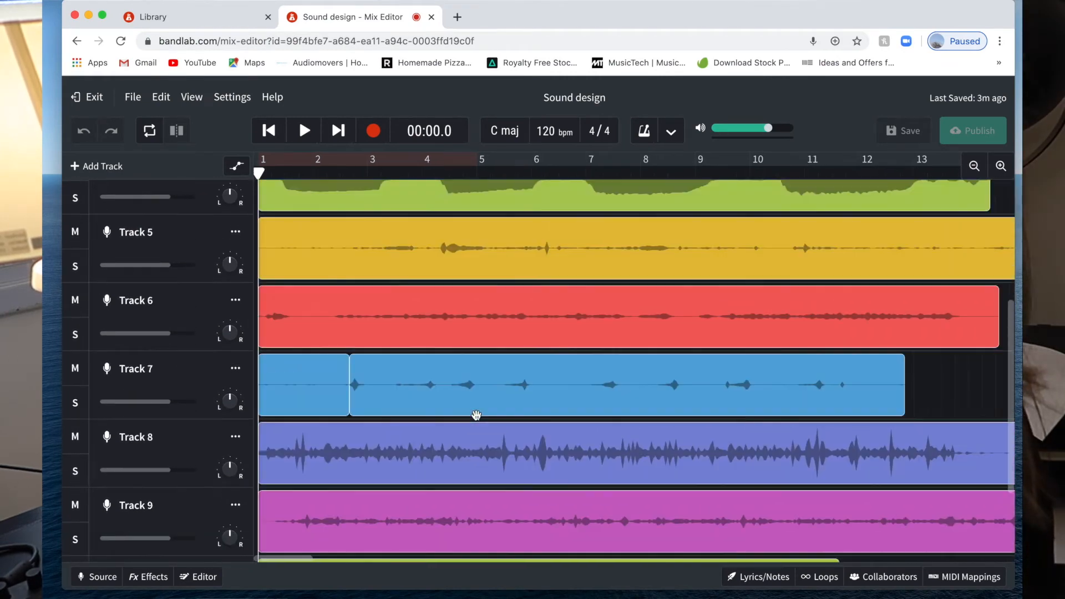
{"action": "scroll", "coordinate": [476, 416], "scroll_direction": "down", "scroll_amount": 6}
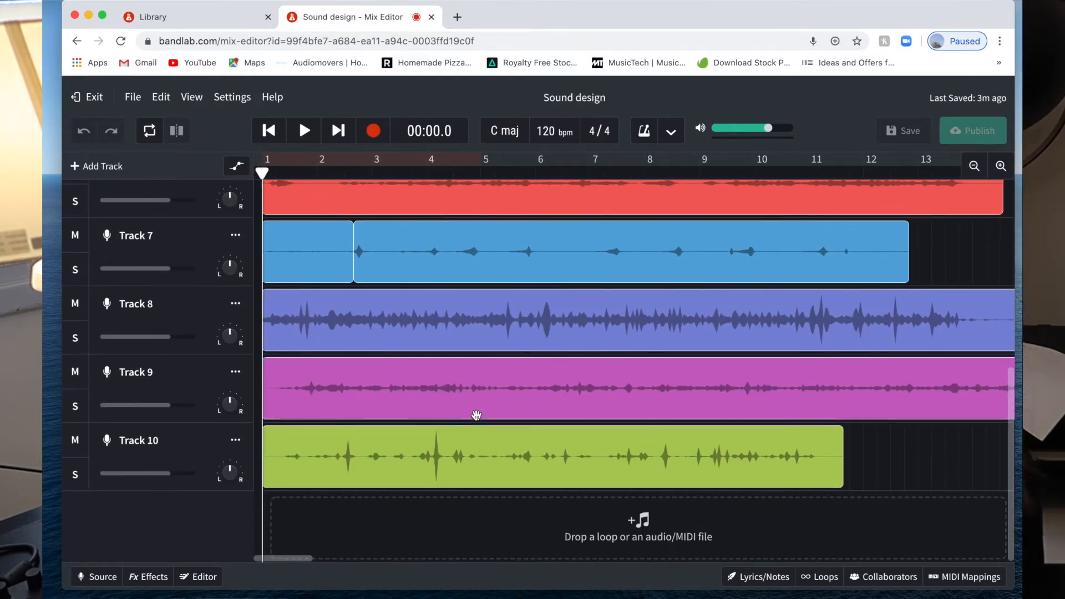
{"action": "scroll", "coordinate": [476, 415], "scroll_direction": "up", "scroll_amount": 6}
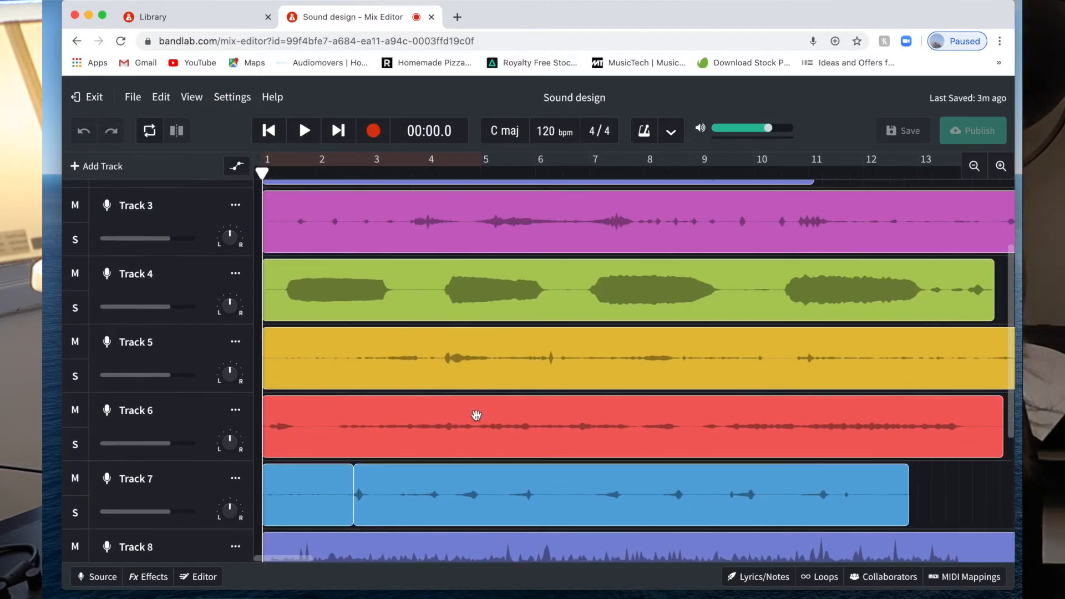
{"action": "scroll", "coordinate": [476, 416], "scroll_direction": "right", "scroll_amount": 5}
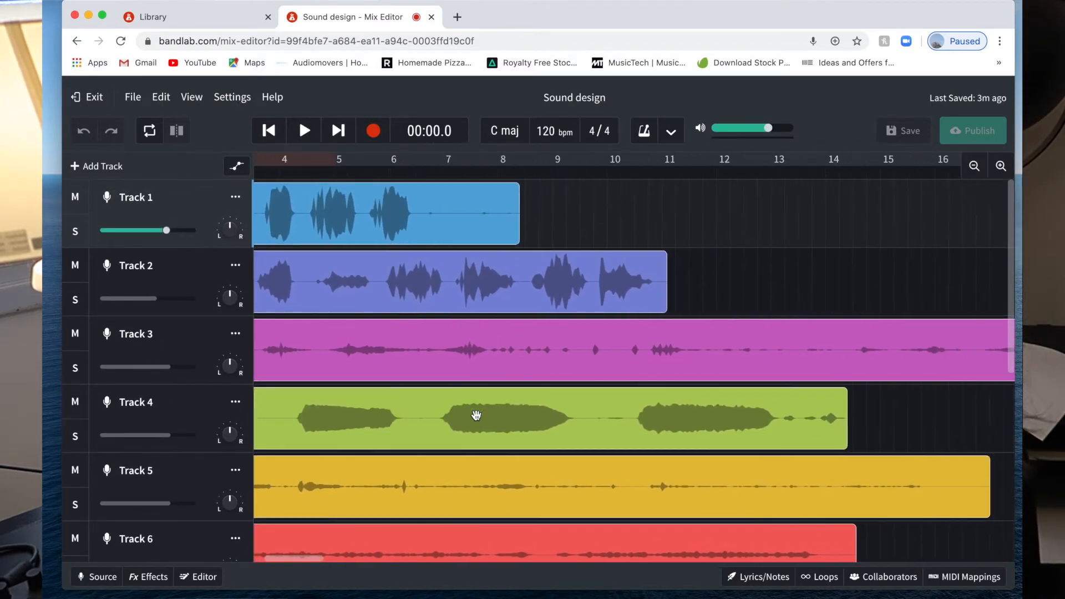
{"action": "scroll", "coordinate": [477, 415], "scroll_direction": "down", "scroll_amount": 1}
{"action": "scroll", "coordinate": [476, 416], "scroll_direction": "left", "scroll_amount": 5}
{"action": "scroll", "coordinate": [477, 416], "scroll_direction": "up", "scroll_amount": 1}
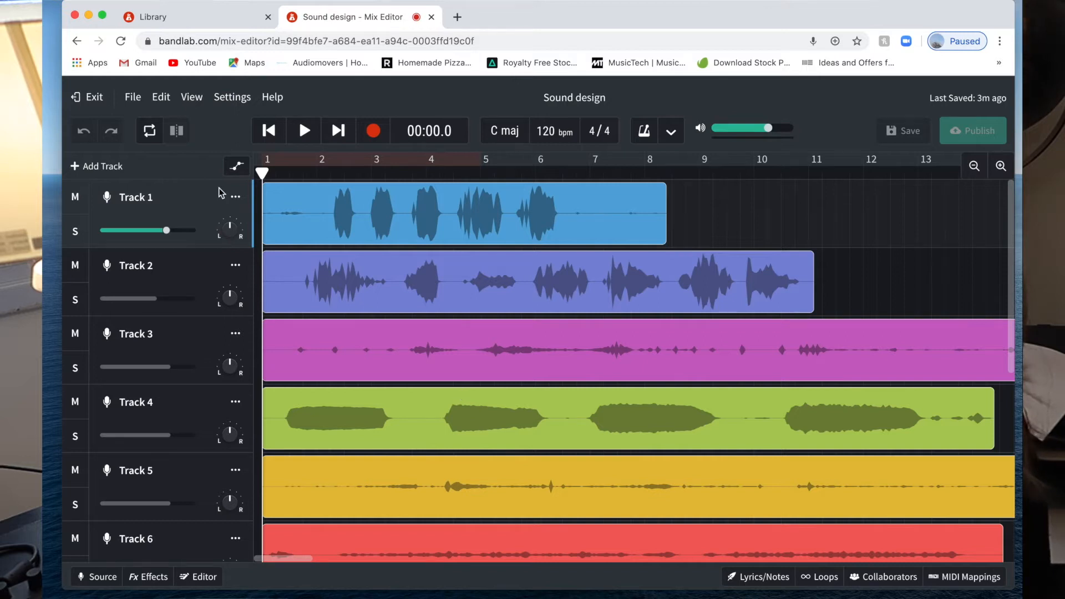
Download the stems of Track 1, Track 2 and Track 3 from the Mix Editor project
{"action": "left_click", "coordinate": [132, 99]}
{"action": "mouse_move", "coordinate": [171, 123]}
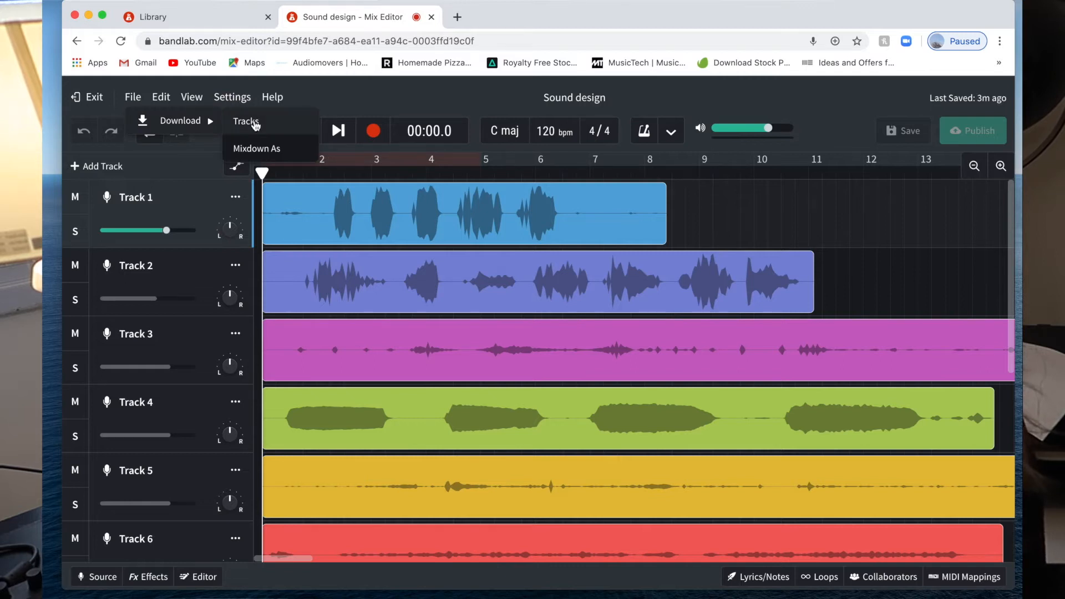
{"action": "left_click", "coordinate": [281, 127]}
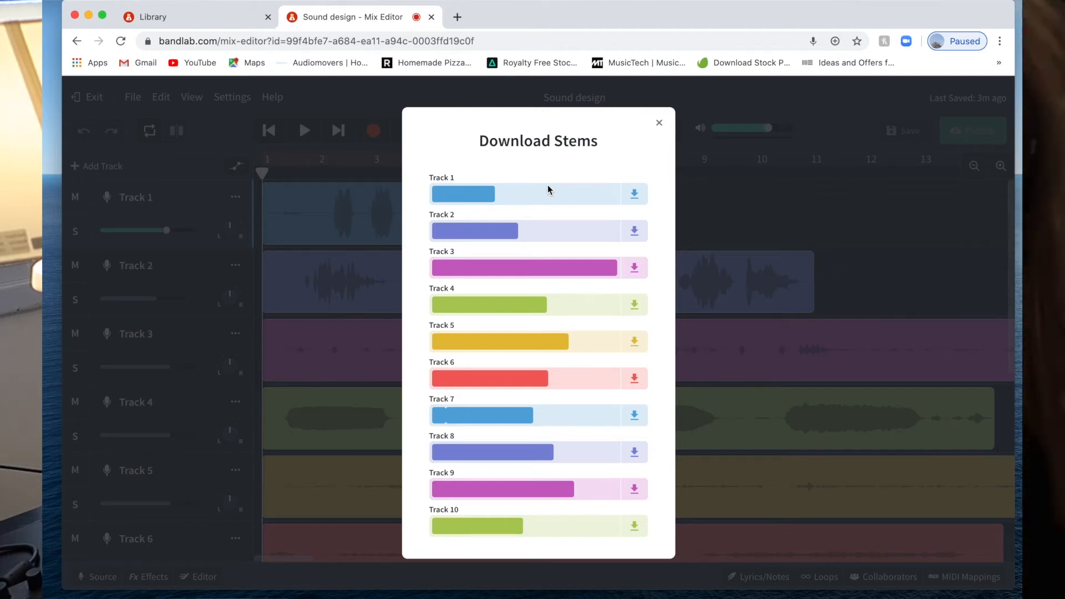
{"action": "left_click", "coordinate": [636, 197]}
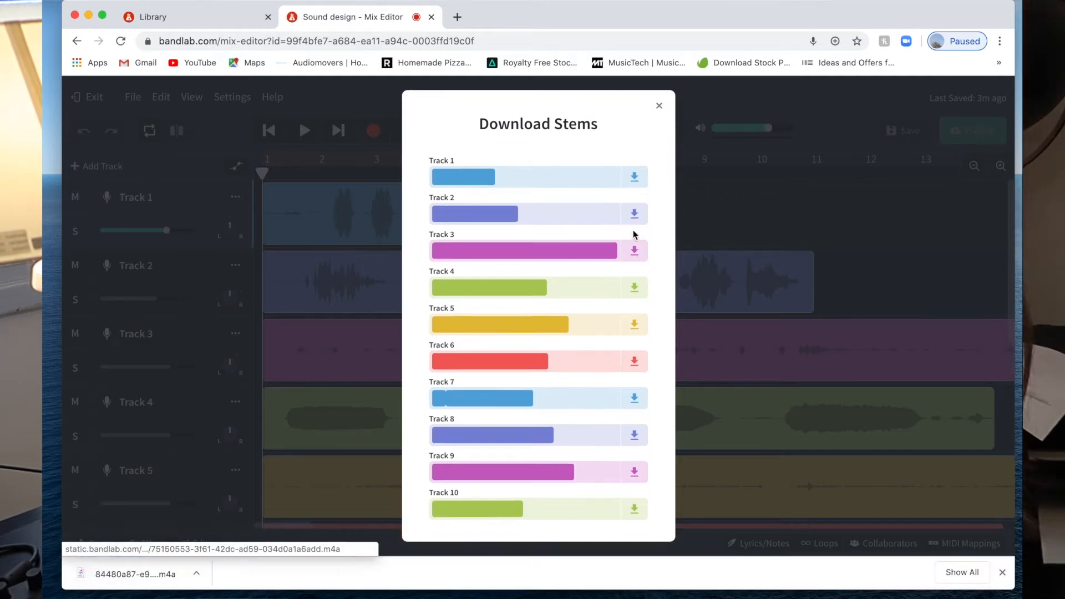
{"action": "left_click", "coordinate": [635, 216]}
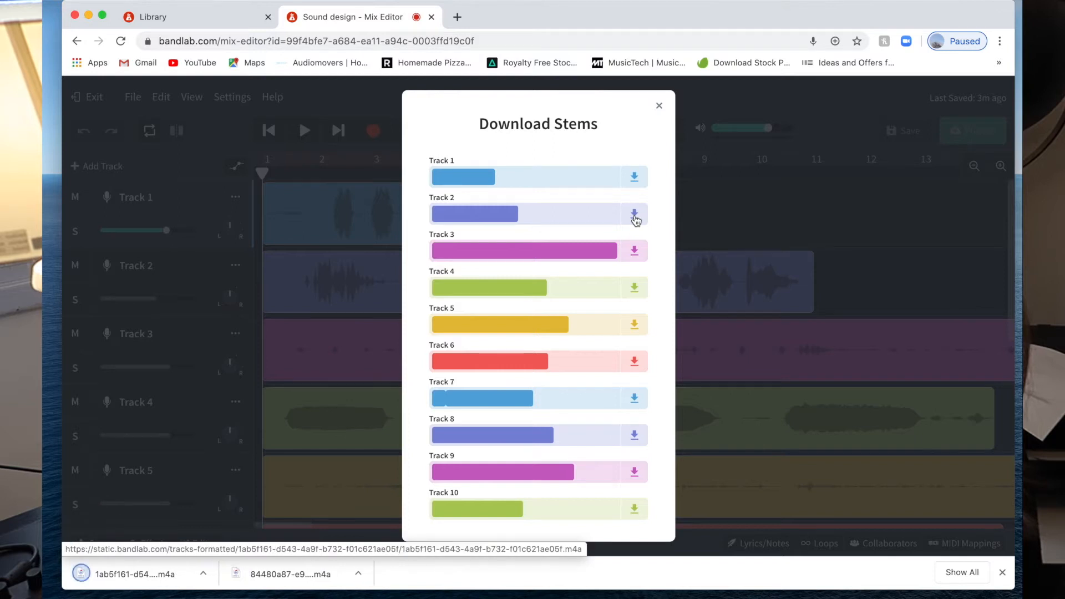
{"action": "left_click", "coordinate": [636, 251]}
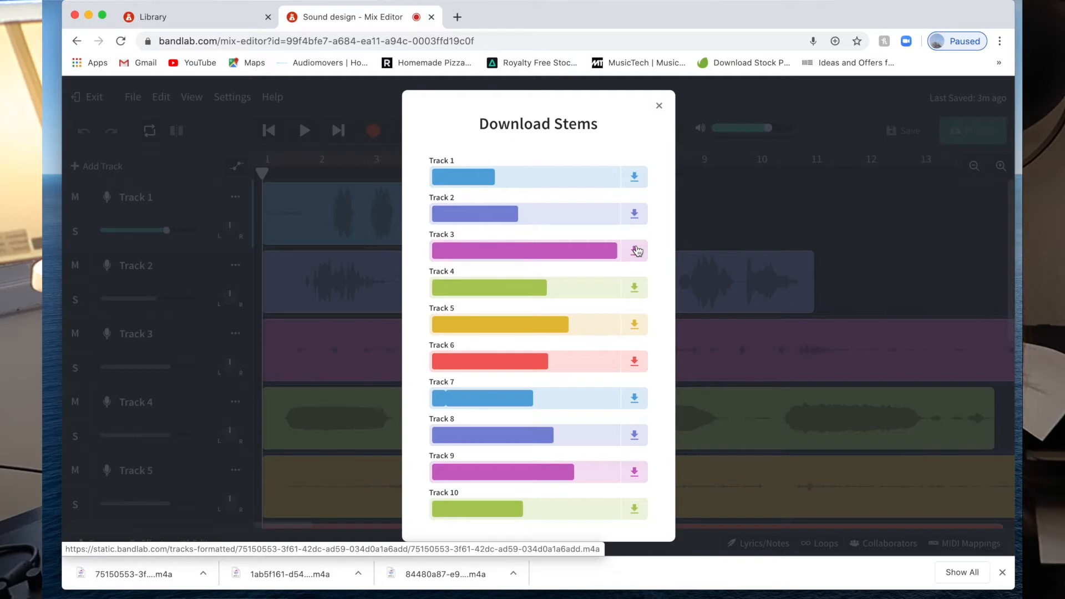
Switch to Finder's Downloads folder and preview the downloaded .m4a file beginning with 1ab5f161, skipping through it to check the sound
{"action": "left_click", "coordinate": [87, 14]}
{"action": "mouse_move", "coordinate": [238, 594]}
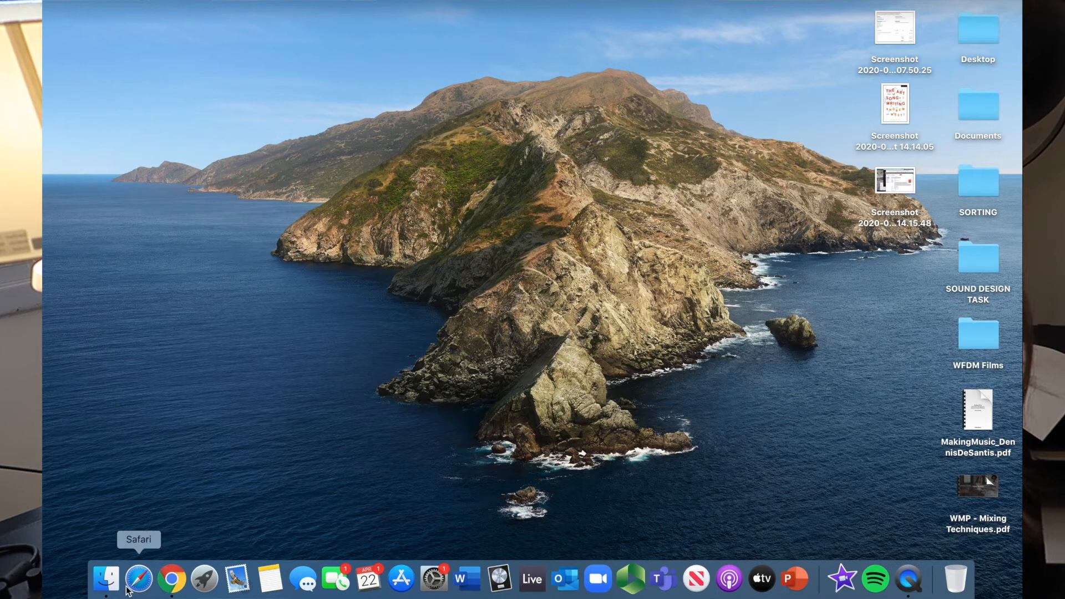
{"action": "left_click", "coordinate": [107, 583]}
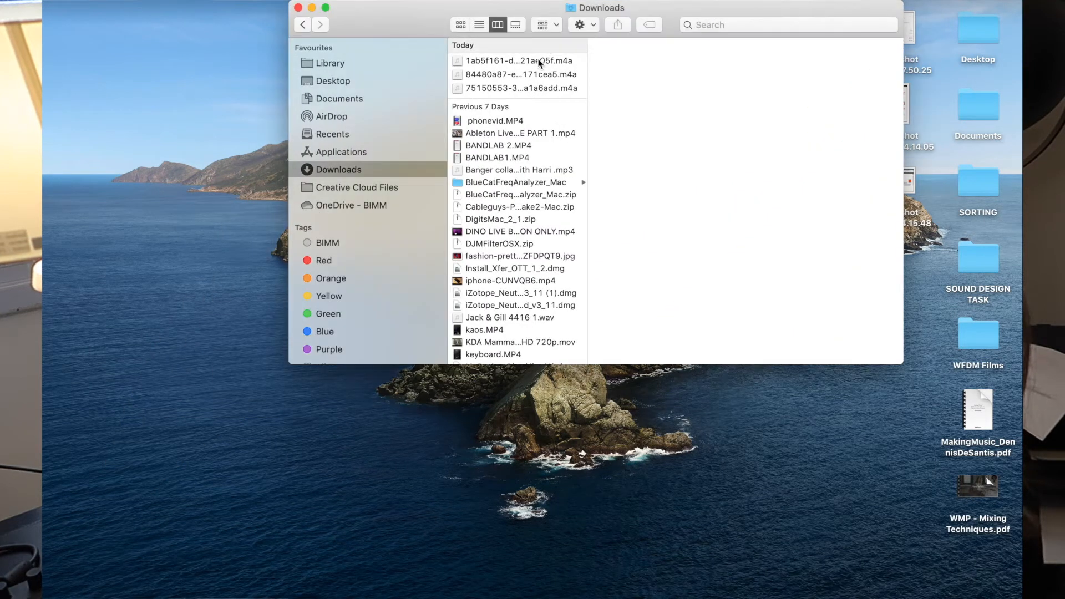
{"action": "left_click", "coordinate": [538, 59]}
{"action": "key", "text": "space"}
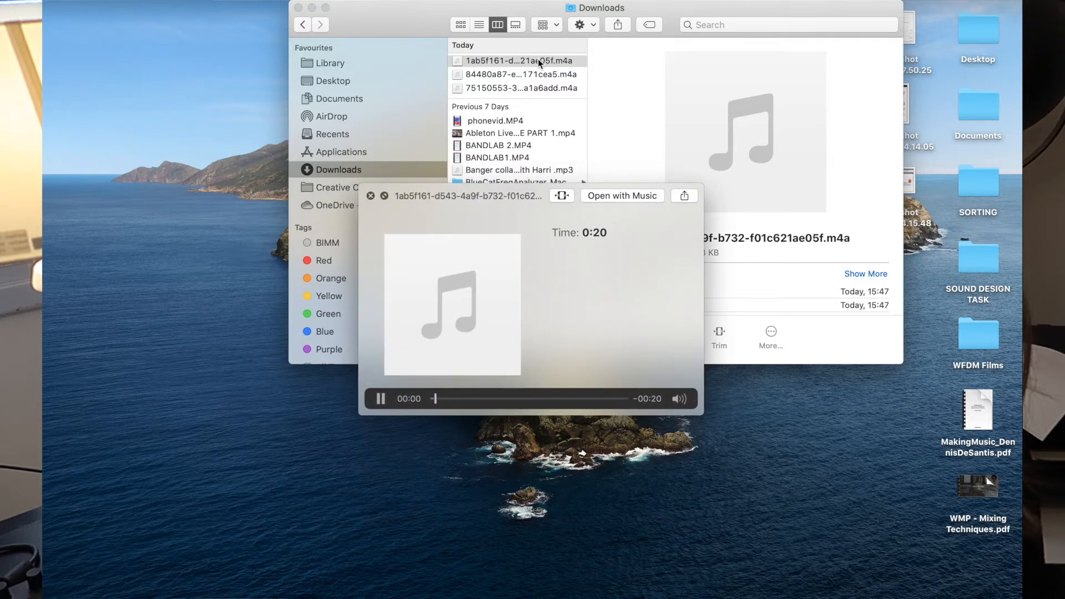
{"action": "left_click", "coordinate": [491, 398]}
{"action": "left_click", "coordinate": [537, 399]}
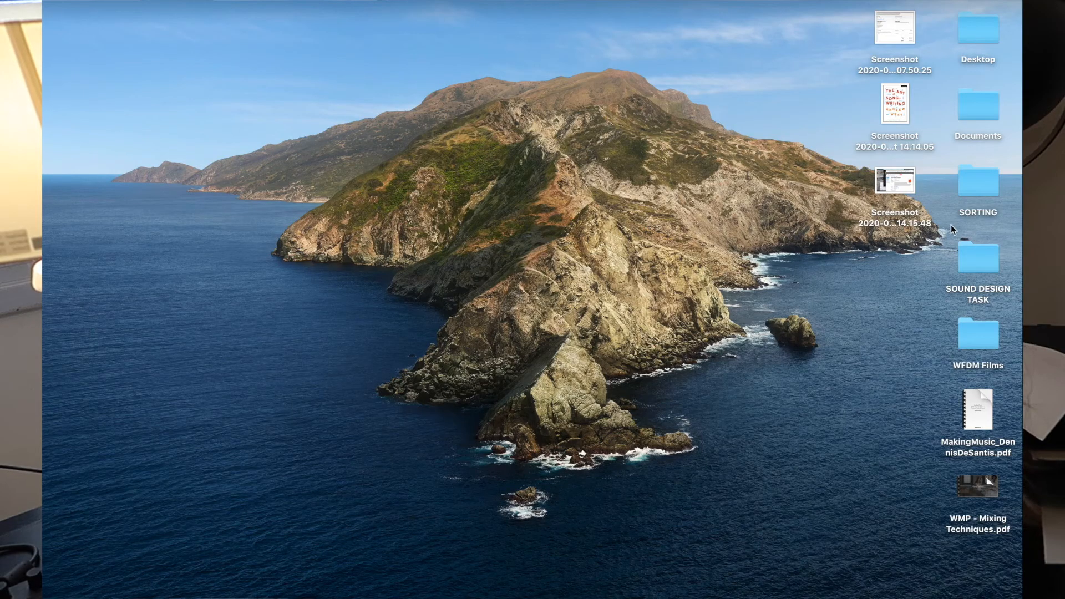
{"action": "left_click", "coordinate": [977, 258]}
{"action": "double_click", "coordinate": [977, 258]}
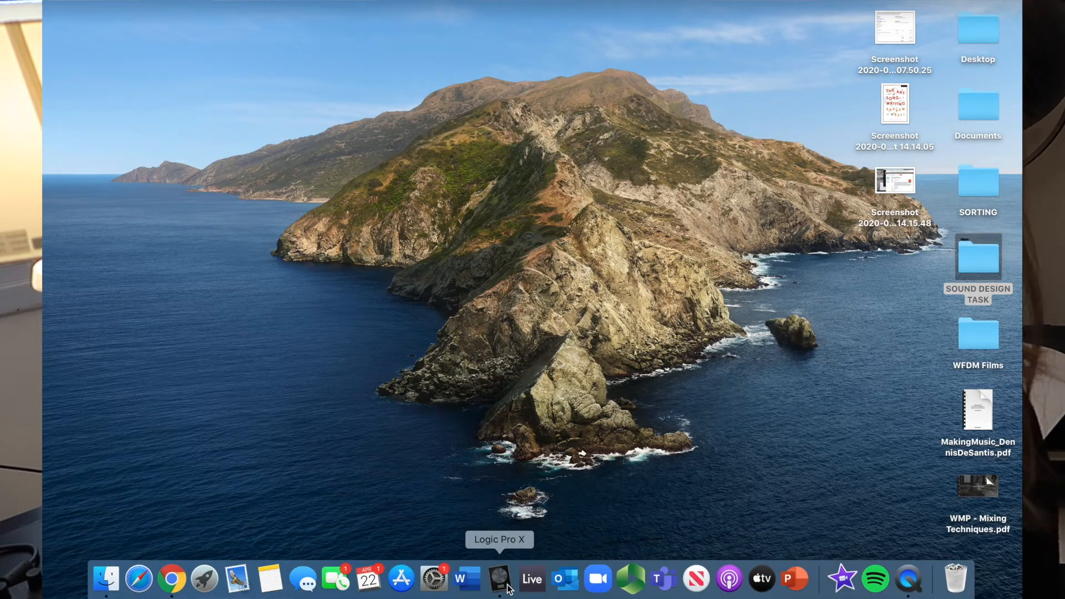
{"action": "right_click", "coordinate": [509, 588]}
{"action": "mouse_move", "coordinate": [544, 487]}
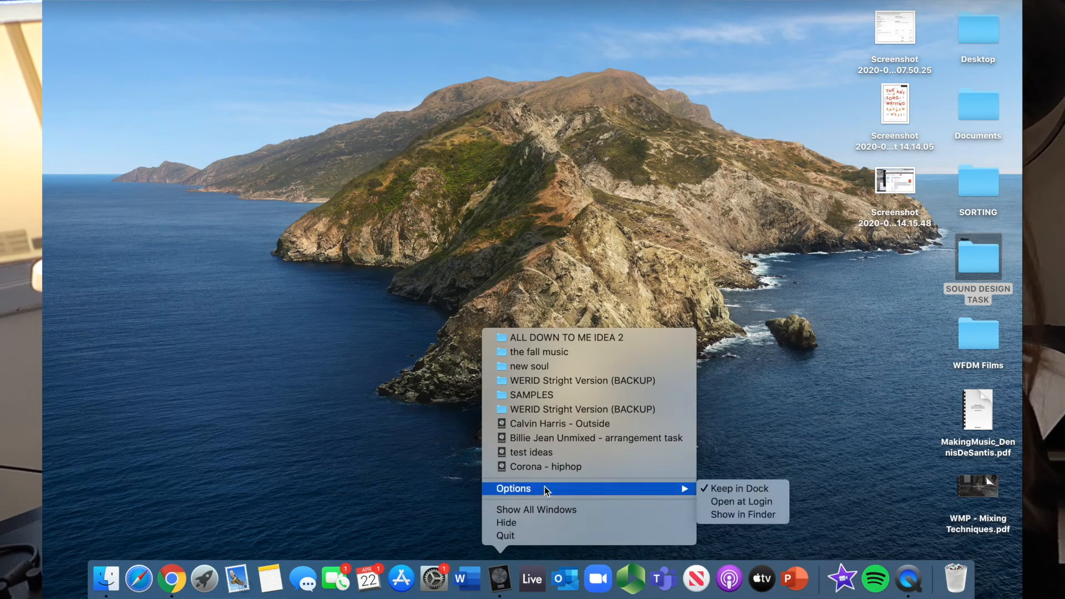
{"action": "left_click", "coordinate": [366, 446]}
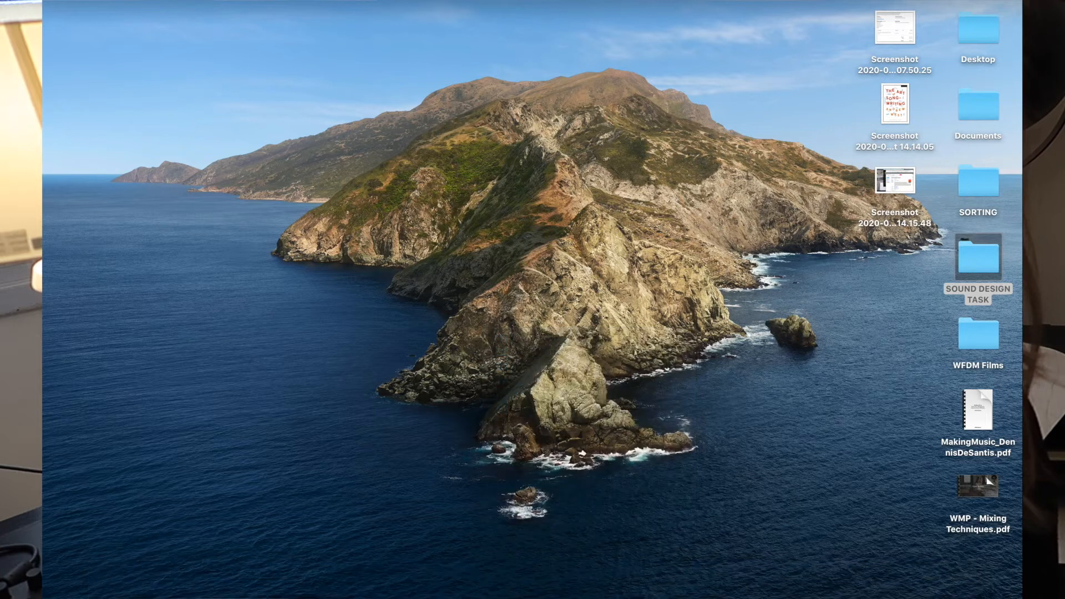
Switch to Logic Pro X and create a new project with one audio track using Input 1 and Output 1 + 2
{"action": "left_click", "coordinate": [148, 0]}
{"action": "left_click", "coordinate": [148, 9]}
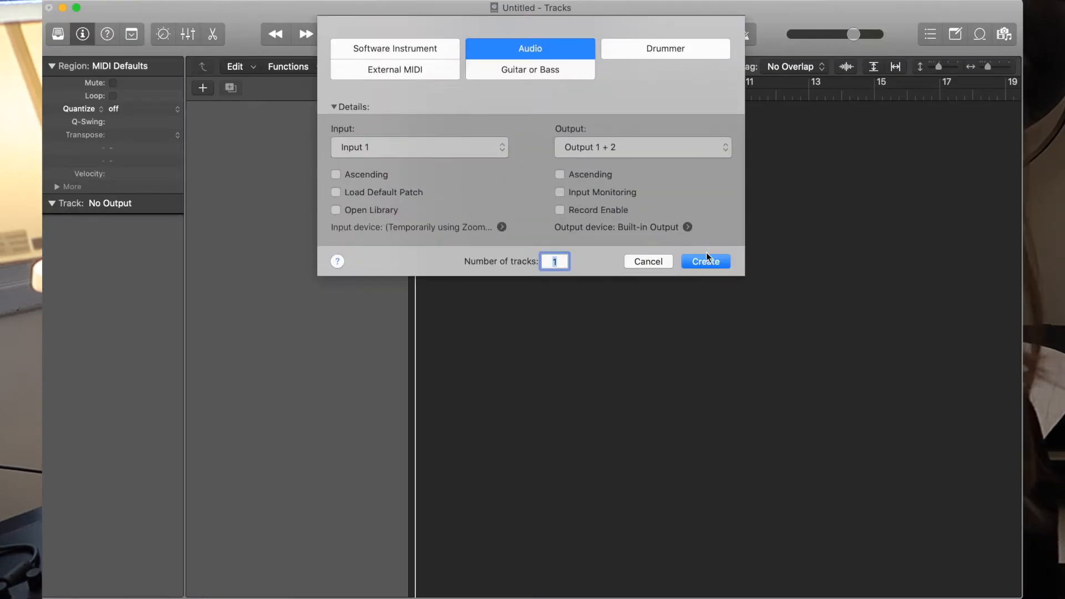
{"action": "left_click", "coordinate": [707, 263]}
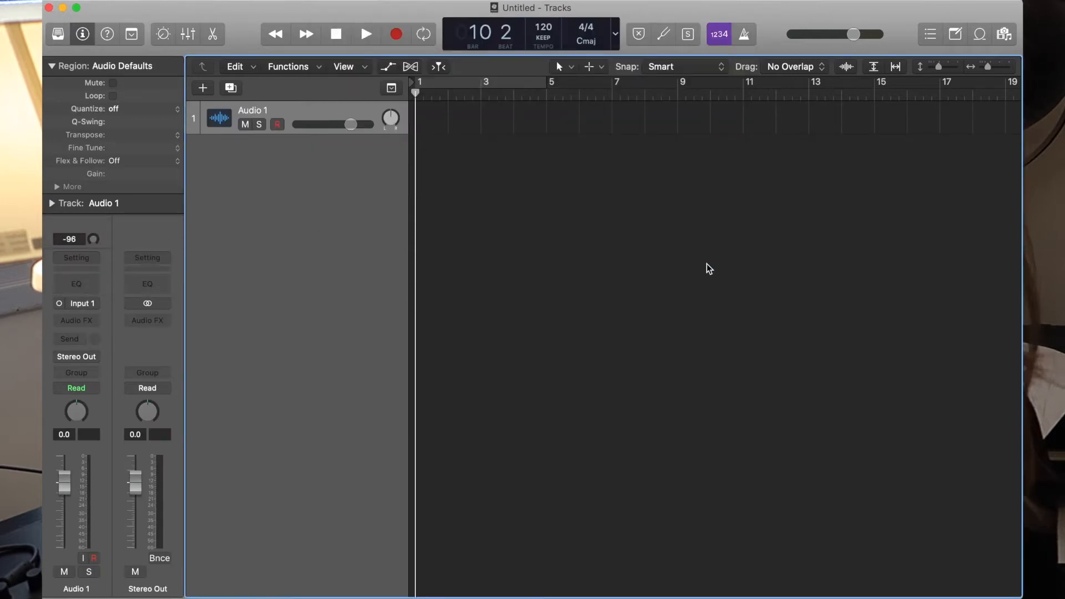
Import all audio files from the desktop's SOUND DESIGN TASK folder onto new tracks at bar 1, and delete the empty Audio 1 track
{"action": "left_click_drag", "start_coordinate": [900, 32], "coordinate": [747, 21]}
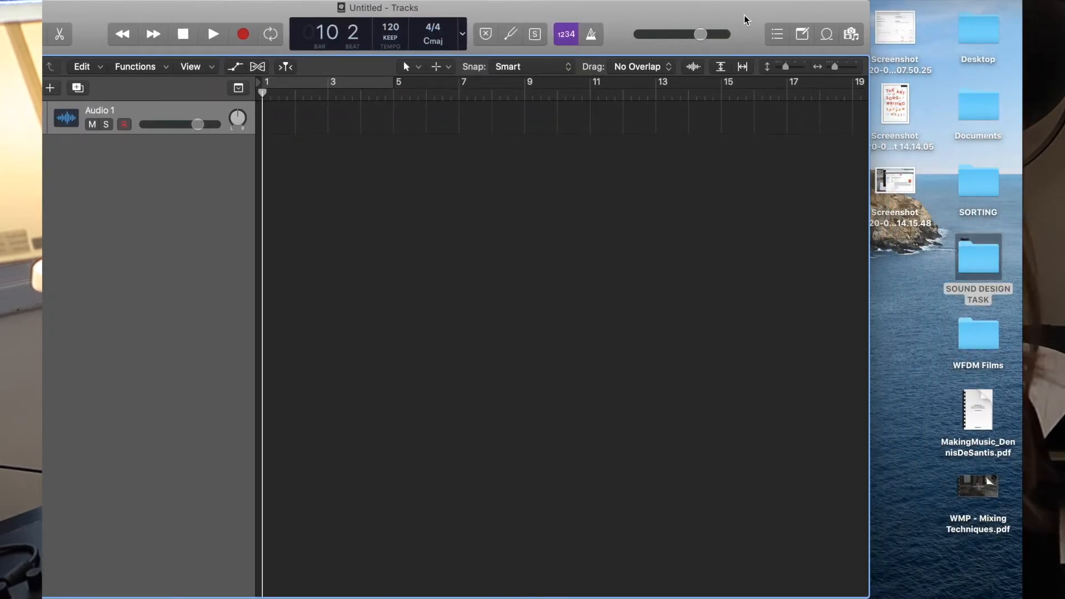
{"action": "double_click", "coordinate": [984, 264]}
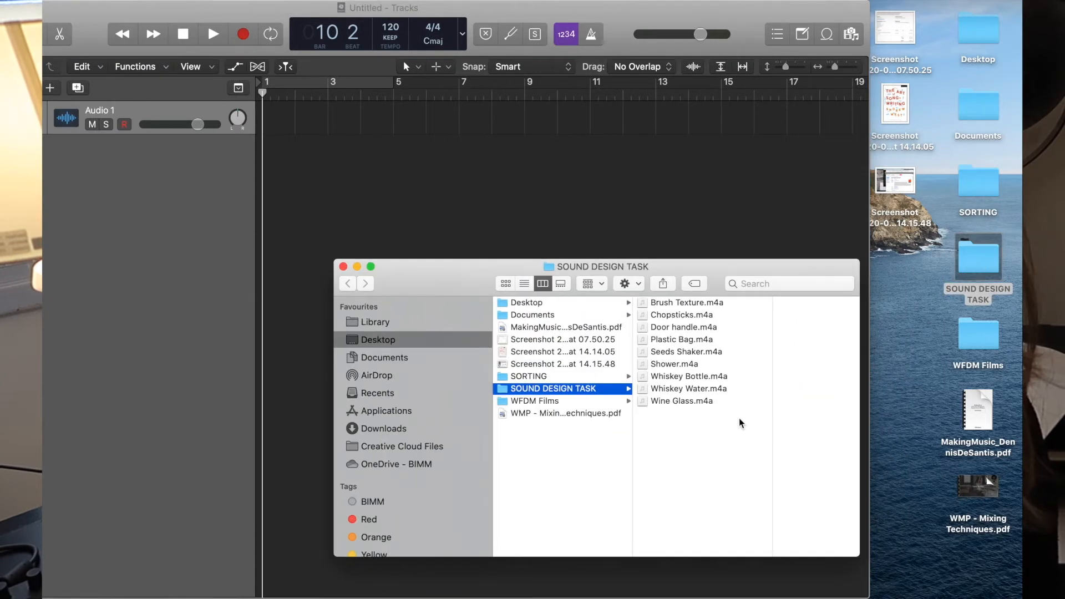
{"action": "left_click_drag", "start_coordinate": [716, 438], "coordinate": [704, 297]}
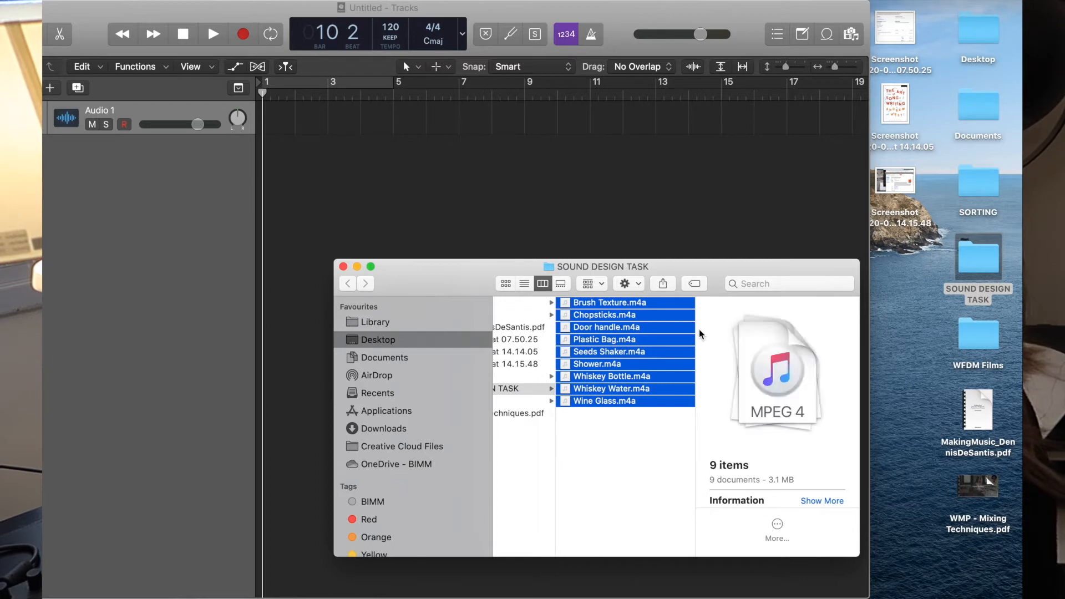
{"action": "left_click_drag", "start_coordinate": [594, 306], "coordinate": [288, 121]}
{"action": "mouse_move", "coordinate": [584, 303]}
{"action": "left_mouse_down"}
{"action": "mouse_move", "coordinate": [577, 315]}
{"action": "mouse_move", "coordinate": [286, 111]}
{"action": "mouse_move", "coordinate": [275, 120]}
{"action": "left_mouse_up"}
{"action": "left_click_drag", "start_coordinate": [429, 119], "coordinate": [419, 120]}
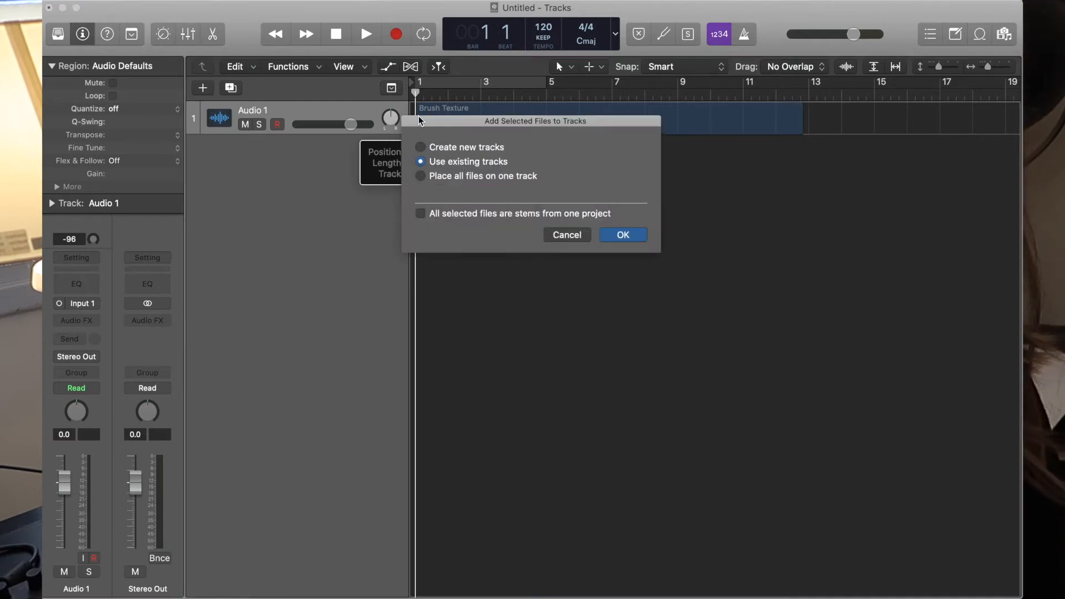
{"action": "left_click", "coordinate": [486, 147]}
{"action": "left_click", "coordinate": [623, 236]}
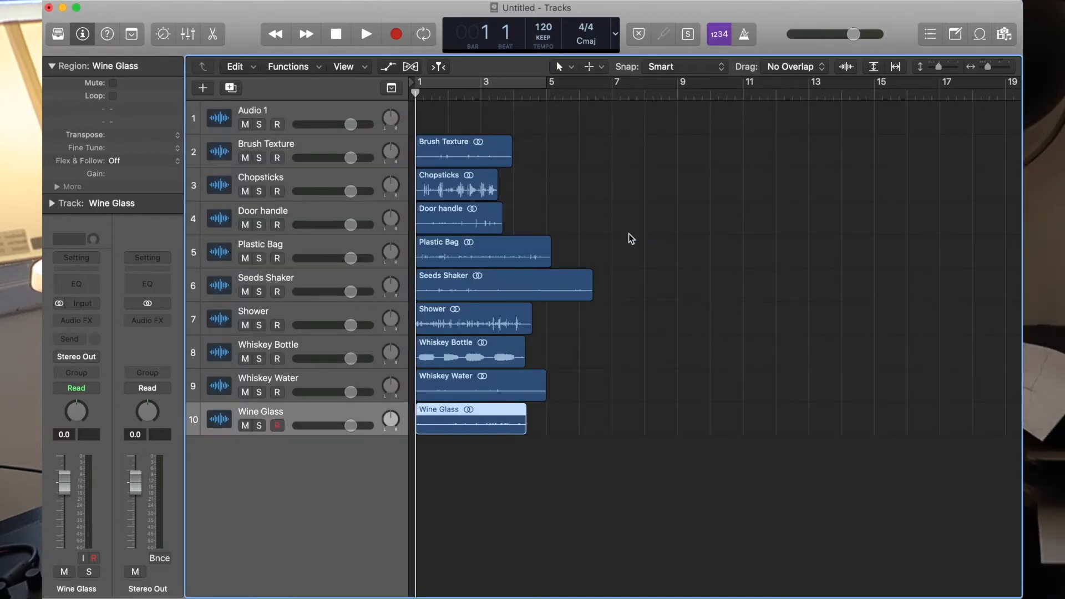
{"action": "left_click", "coordinate": [335, 115]}
{"action": "key", "text": "super+BackSpace"}
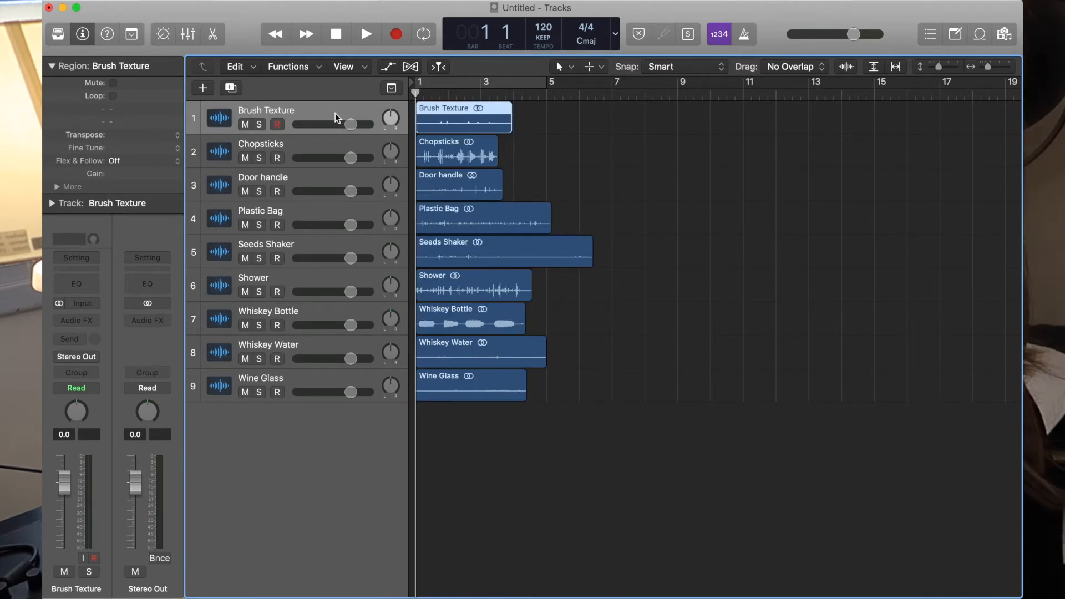
Solo and unsolo the Brush Texture, Chopsticks, Door handle and Plastic Bag tracks one after another
{"action": "left_click", "coordinate": [258, 125]}
{"action": "left_click", "coordinate": [259, 125]}
{"action": "left_click", "coordinate": [259, 158]}
{"action": "left_click", "coordinate": [258, 158]}
{"action": "left_click", "coordinate": [259, 191]}
{"action": "left_click", "coordinate": [259, 191]}
{"action": "left_click", "coordinate": [259, 224]}
{"action": "left_click", "coordinate": [260, 225]}
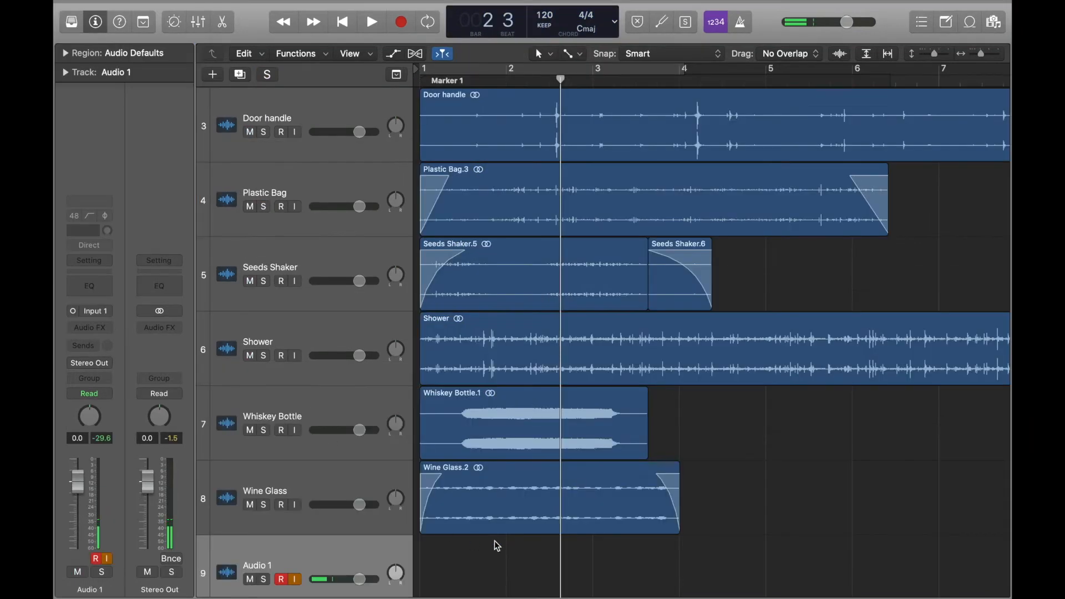
Select the Brush Texture_1 track, turn on the cycle and shorten its range to the length of the Brush Texture_1.3 region
{"action": "scroll", "coordinate": [326, 447], "scroll_direction": "up", "scroll_amount": 5}
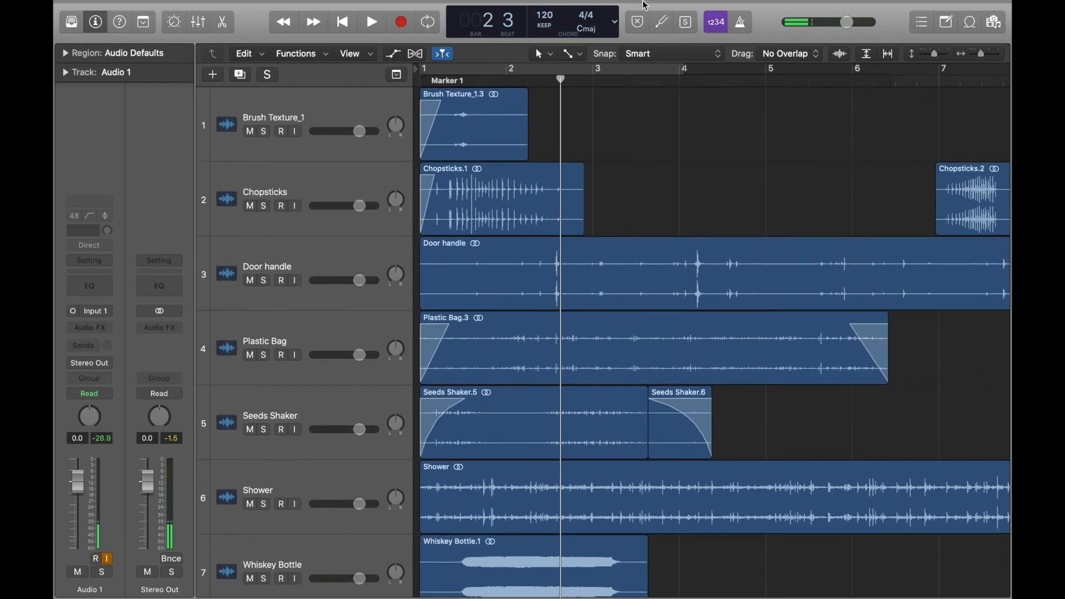
{"action": "scroll", "coordinate": [399, 175], "scroll_direction": "down", "scroll_amount": 6}
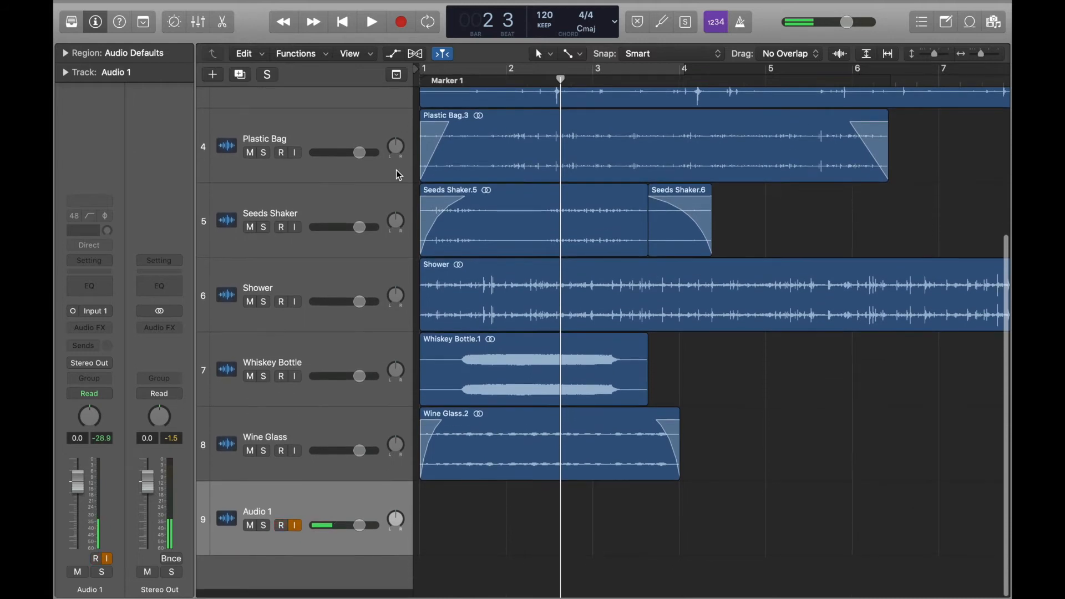
{"action": "scroll", "coordinate": [399, 175], "scroll_direction": "up", "scroll_amount": 5}
{"action": "scroll", "coordinate": [398, 163], "scroll_direction": "up", "scroll_amount": 1}
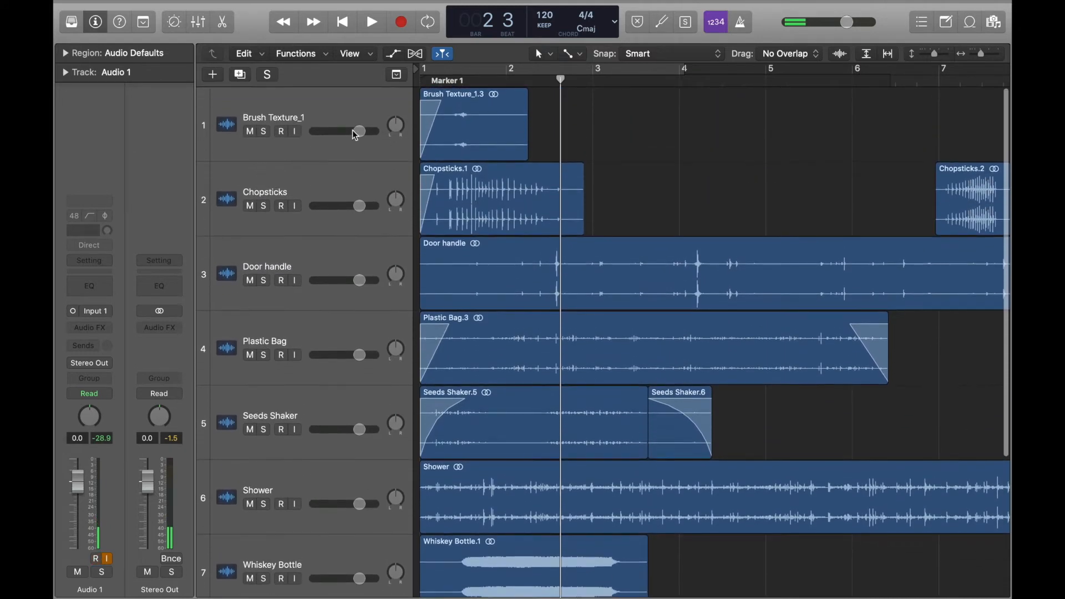
{"action": "left_click", "coordinate": [353, 122]}
{"action": "left_click", "coordinate": [448, 68]}
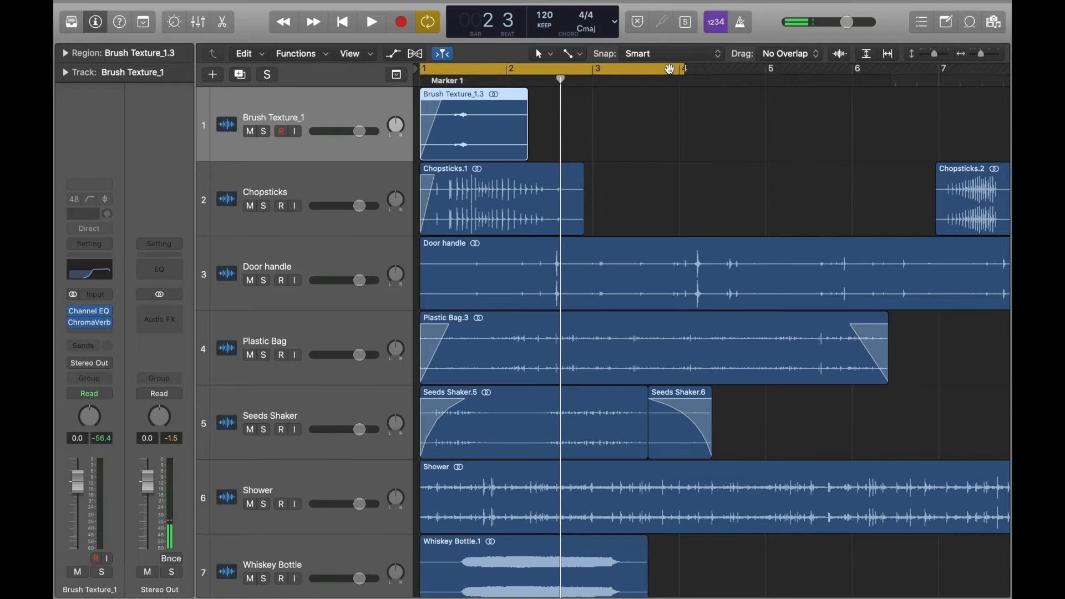
{"action": "left_click_drag", "start_coordinate": [681, 69], "coordinate": [528, 70]}
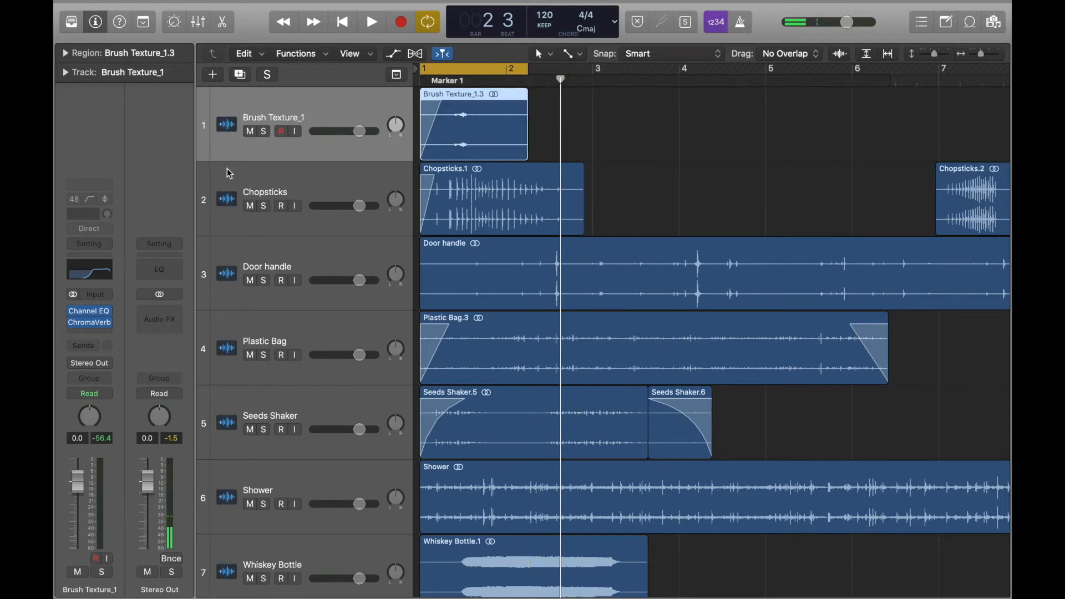
Bypass the Channel EQ and ChromaVerb on the Brush Texture_1 track and play the project from the start
{"action": "left_click", "coordinate": [73, 311]}
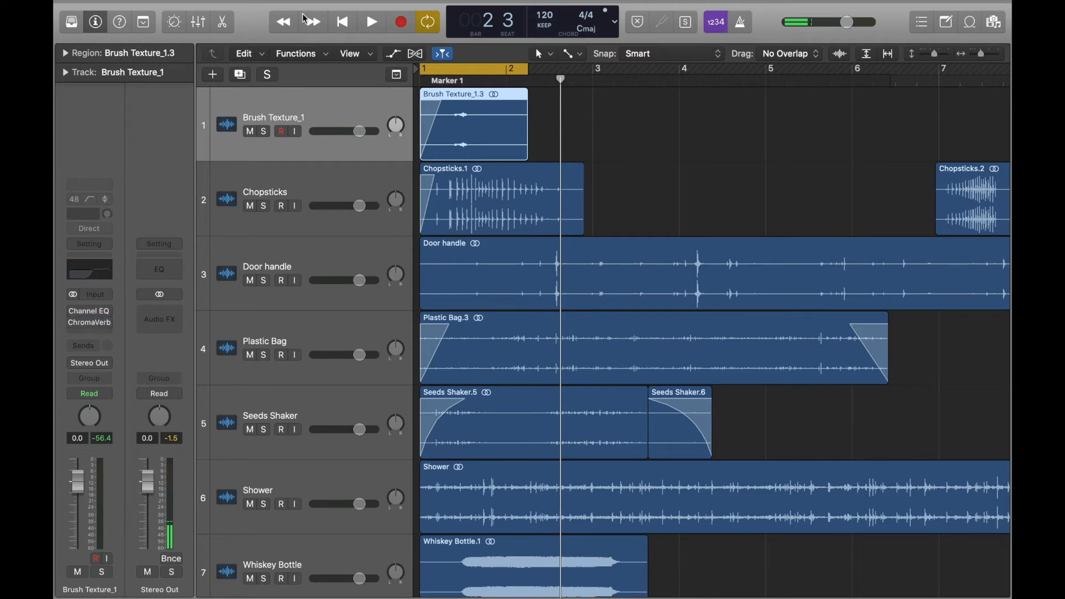
{"action": "key", "text": "Return"}
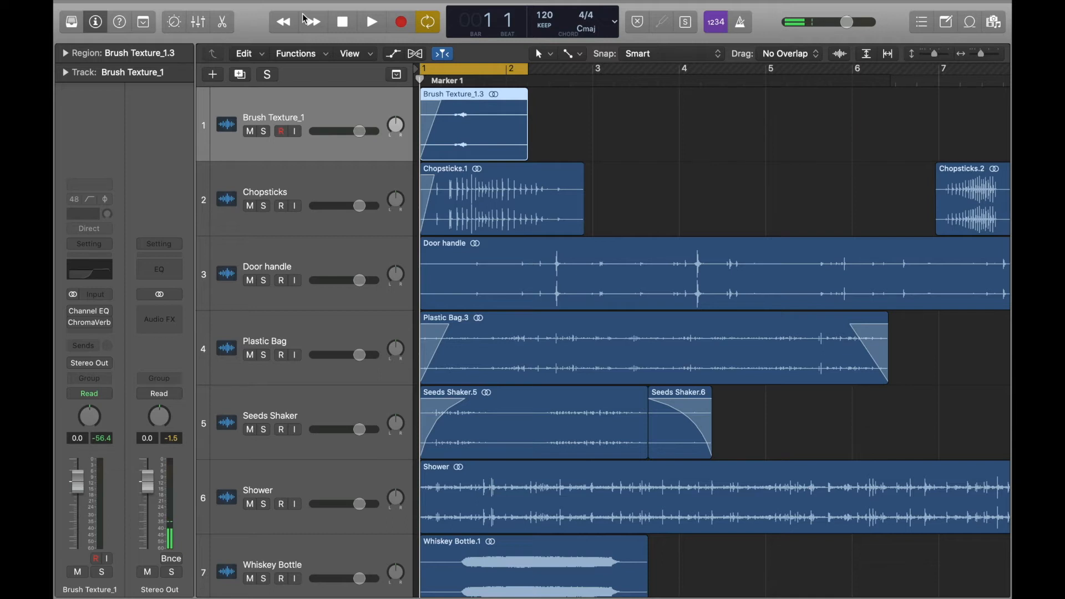
{"action": "key", "text": "space"}
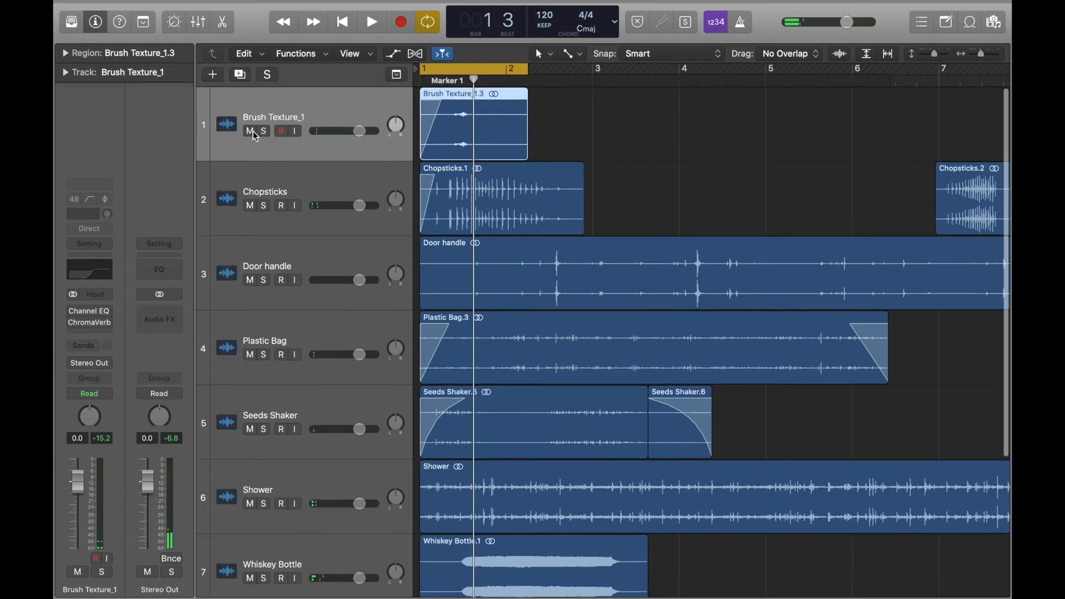
Solo the Audio 1 and Brush Texture_1 tracks and play the brush recording without its effects
{"action": "scroll", "coordinate": [260, 332], "scroll_direction": "down", "scroll_amount": 5}
{"action": "left_click", "coordinate": [264, 535]}
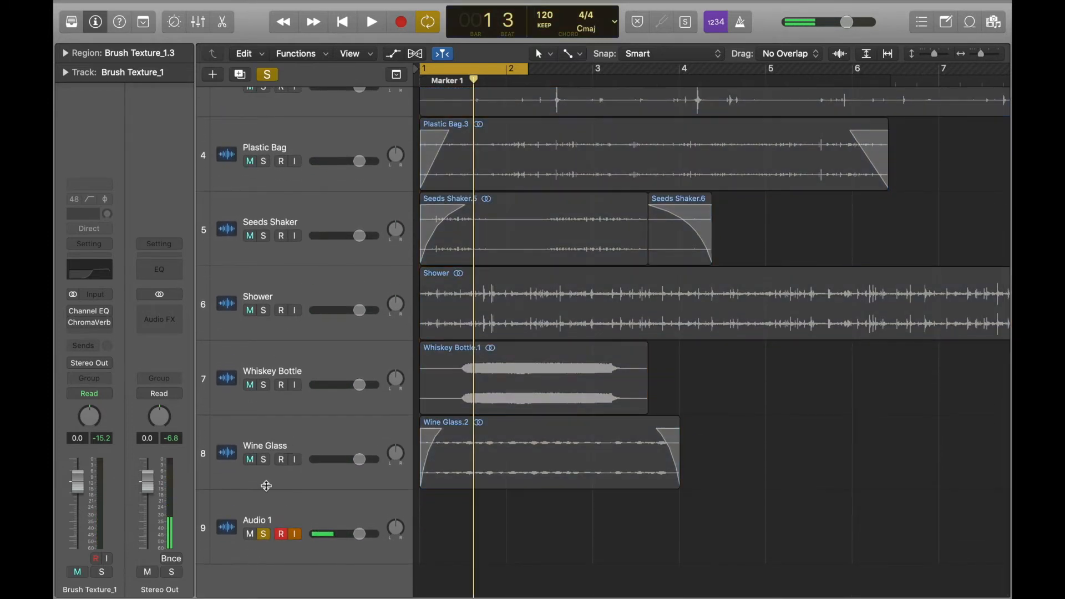
{"action": "scroll", "coordinate": [265, 480], "scroll_direction": "up", "scroll_amount": 5}
{"action": "left_click", "coordinate": [265, 132]}
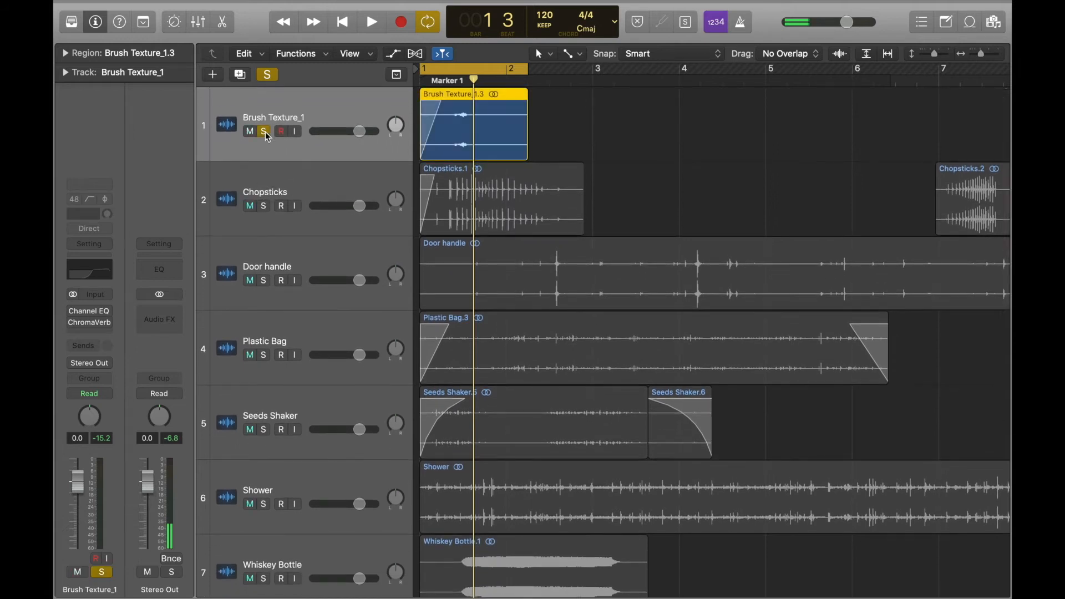
{"action": "key", "text": "space"}
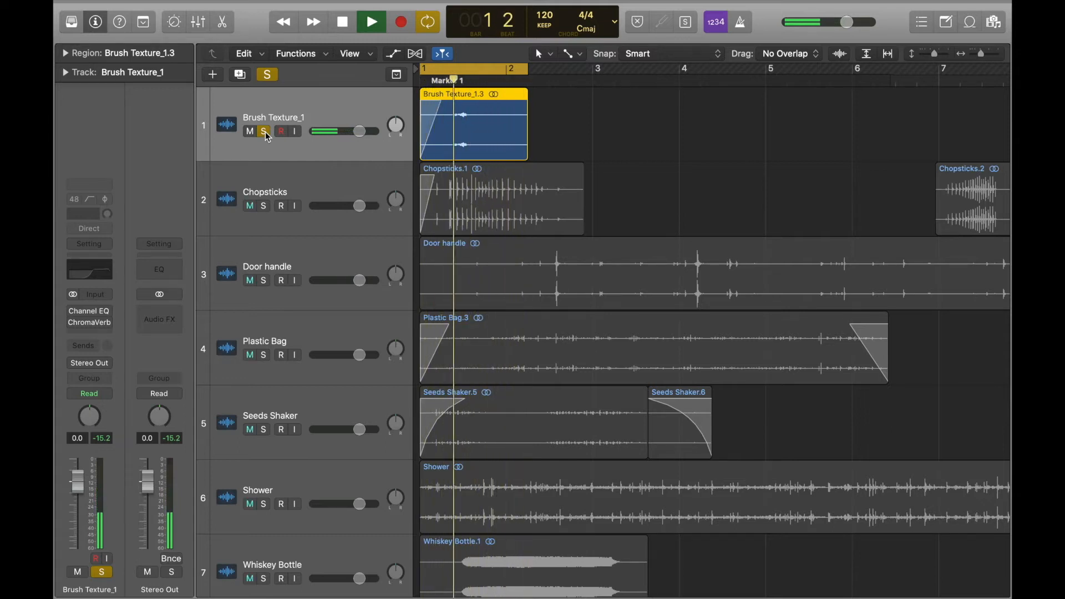
{"action": "key", "text": "space"}
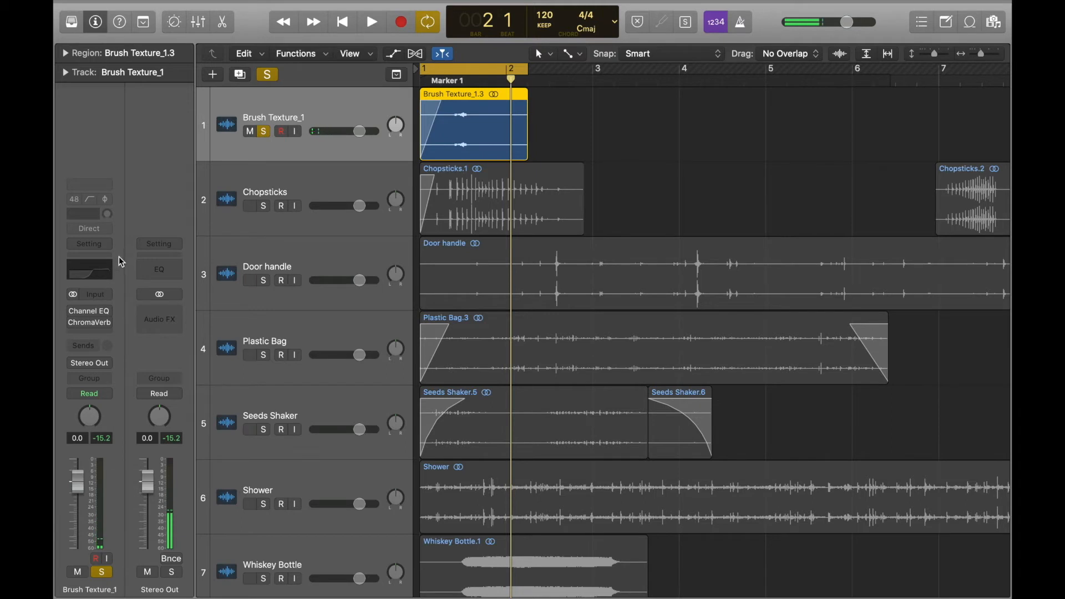
Re-enable the Channel EQ on Brush Texture_1, view its curve during playback, and close the plug-in window
{"action": "left_click", "coordinate": [72, 312]}
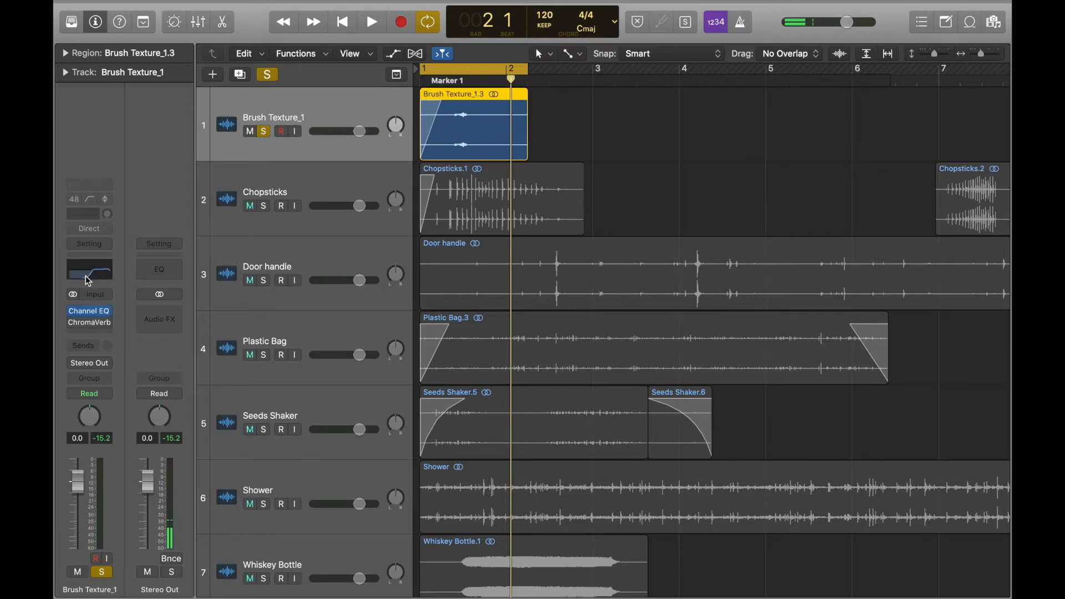
{"action": "left_click", "coordinate": [102, 279]}
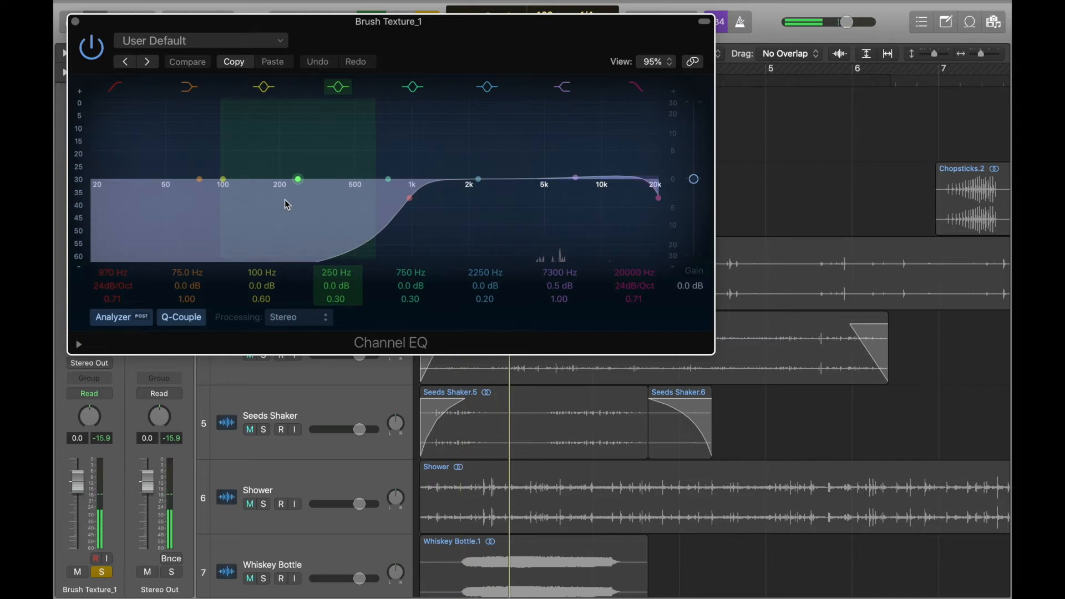
{"action": "left_click", "coordinate": [75, 21]}
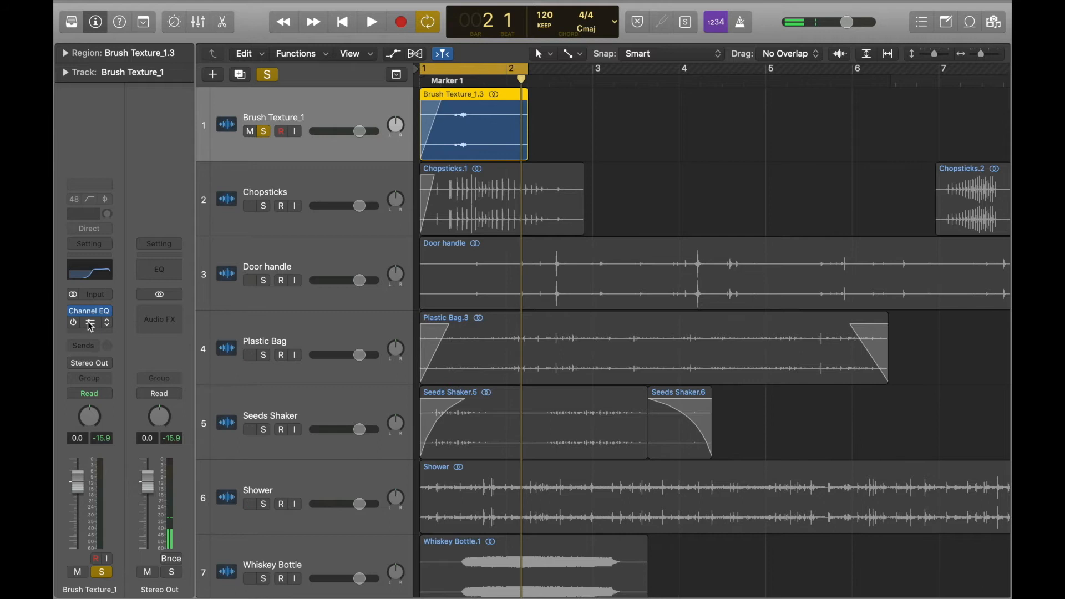
Re-enable ChromaVerb on Brush Texture_1, audition the reverb with its settings window open, and close the window
{"action": "left_click", "coordinate": [91, 324]}
{"action": "left_click_drag", "start_coordinate": [123, 28], "coordinate": [352, 14]}
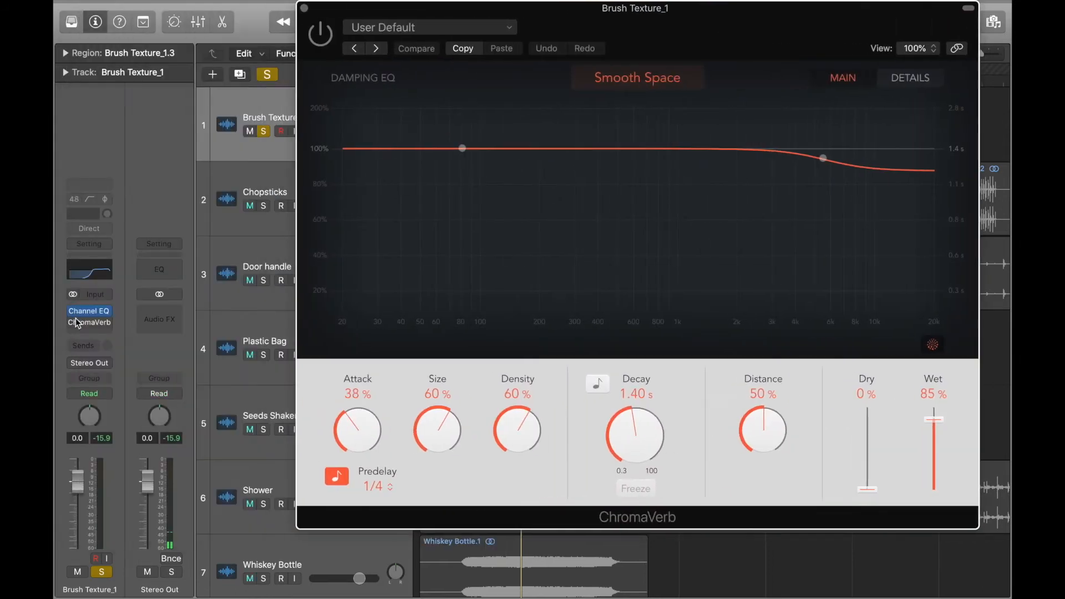
{"action": "left_click", "coordinate": [71, 324]}
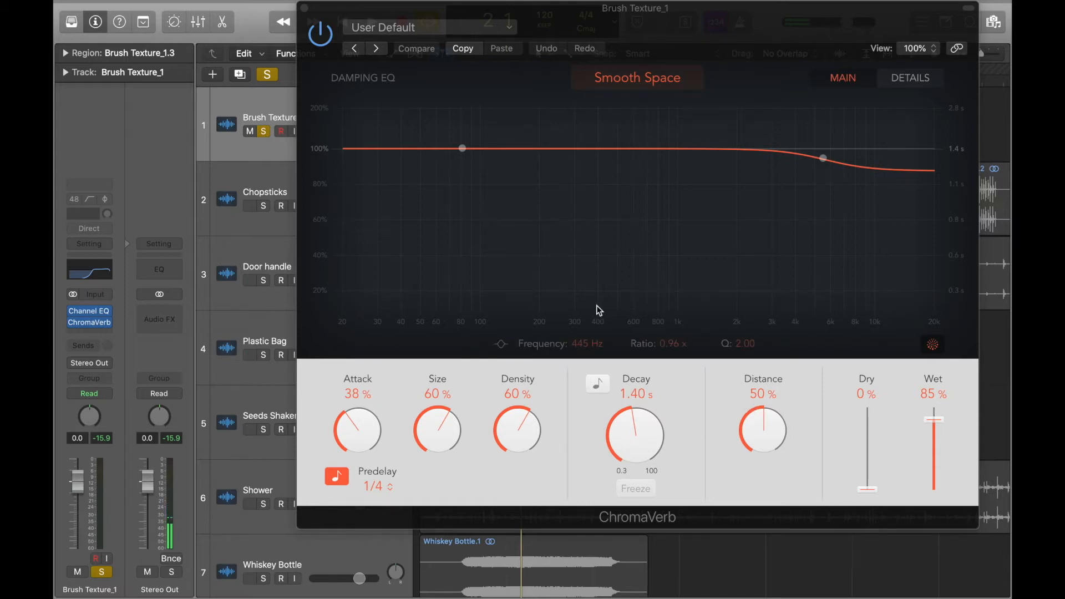
{"action": "left_click_drag", "start_coordinate": [537, 16], "coordinate": [491, 49]}
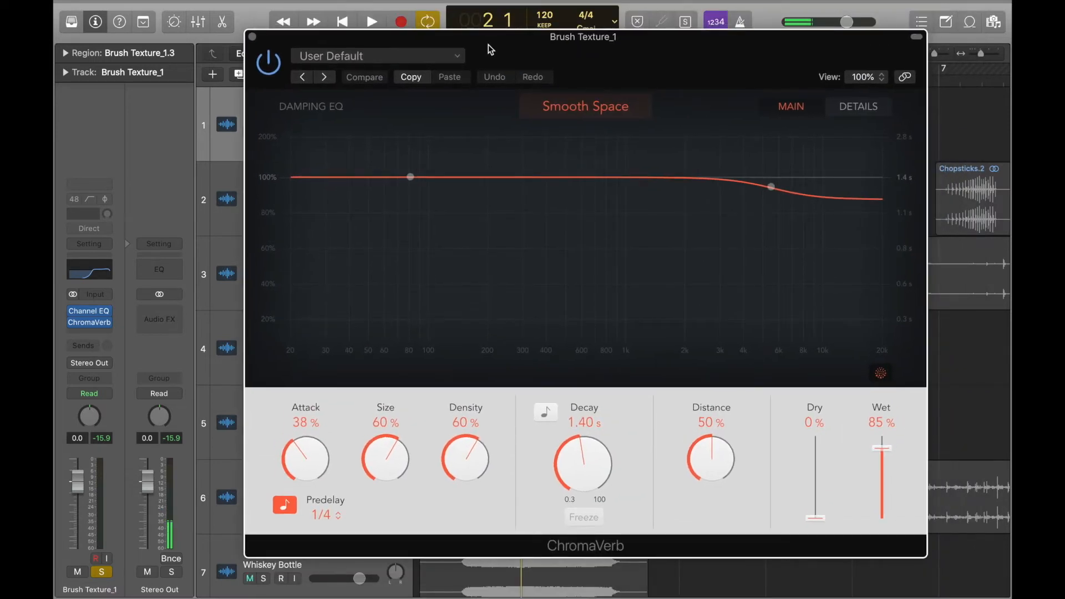
{"action": "key", "text": "space"}
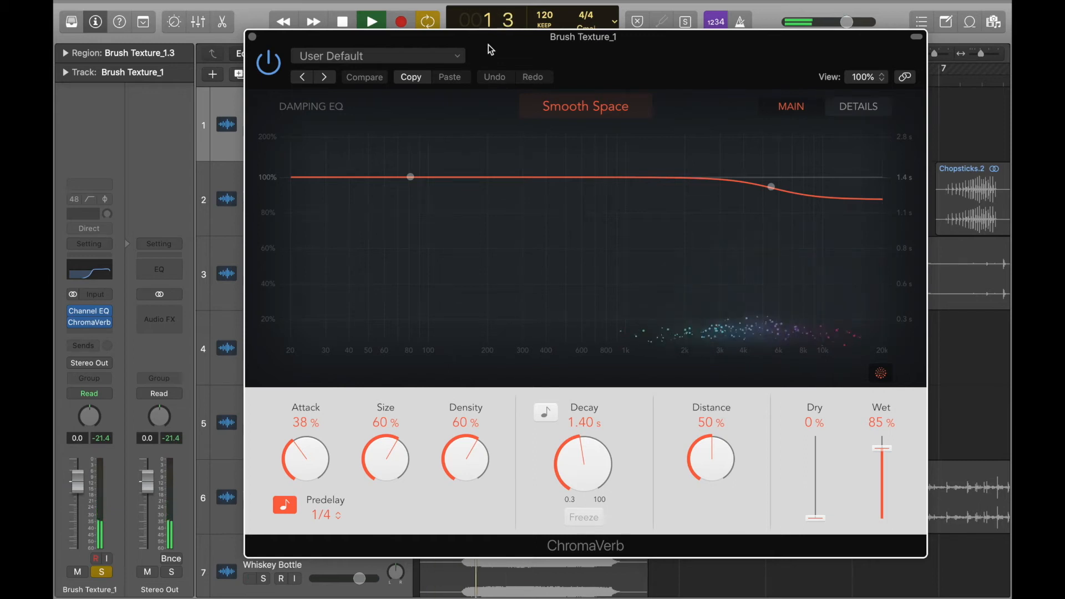
{"action": "key", "text": "space"}
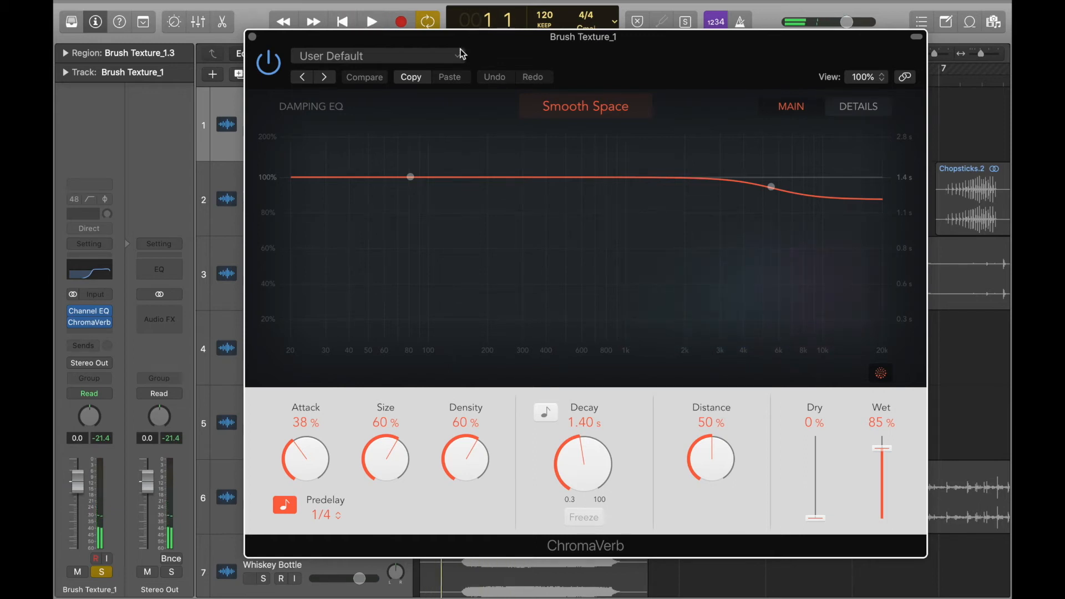
{"action": "left_click", "coordinate": [253, 37]}
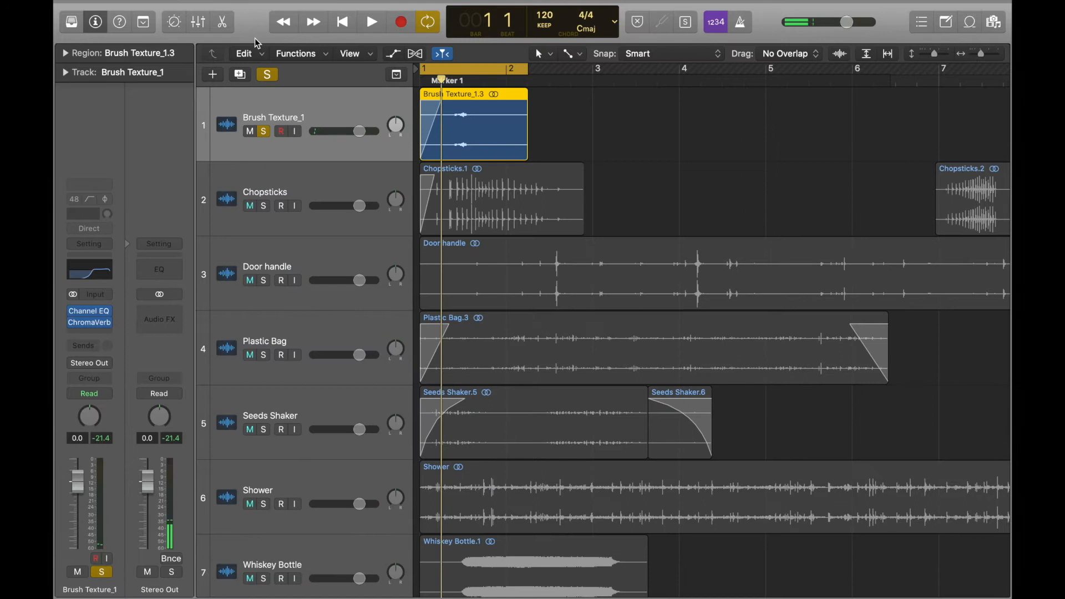
Unsolo Brush Texture_1, then solo and select the Chopsticks track
{"action": "left_click", "coordinate": [264, 131]}
{"action": "left_click", "coordinate": [264, 207]}
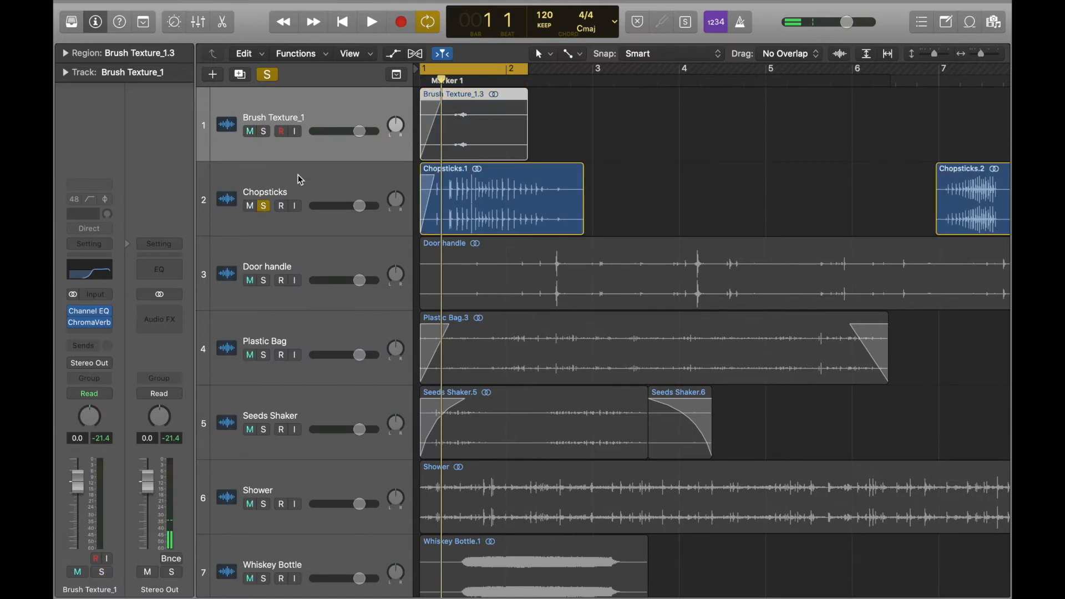
{"action": "left_click", "coordinate": [320, 170]}
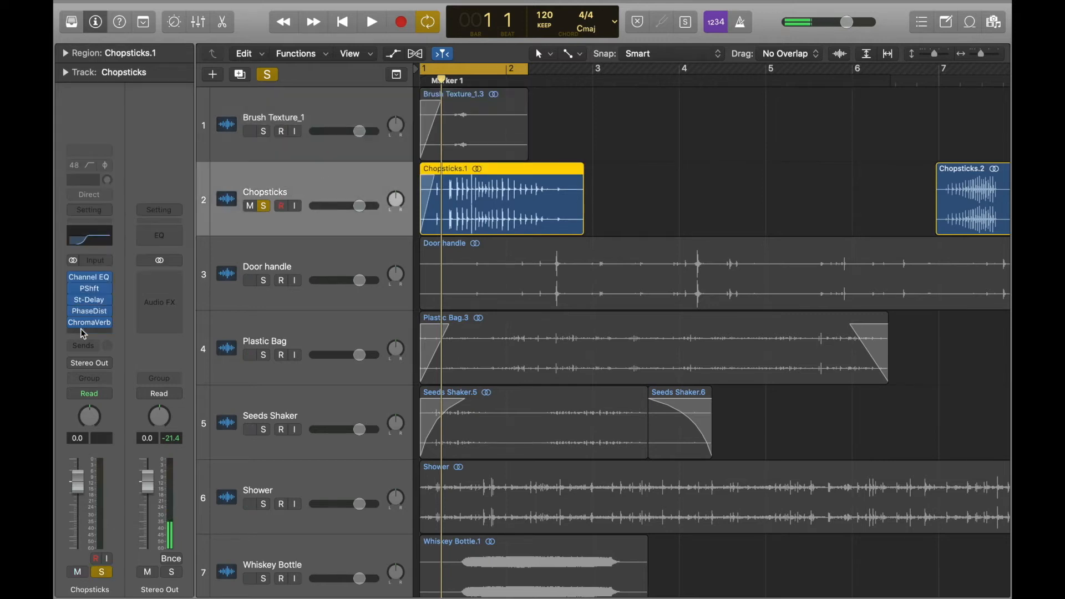
Bypass the Channel EQ, Pitch Shifter, Stereo Delay, Phase Distortion and ChromaVerb plug-ins on the Chopsticks track
{"action": "left_click", "coordinate": [74, 277]}
{"action": "left_click", "coordinate": [74, 289]}
{"action": "left_click", "coordinate": [73, 300]}
{"action": "left_click", "coordinate": [74, 311]}
{"action": "left_click", "coordinate": [73, 322]}
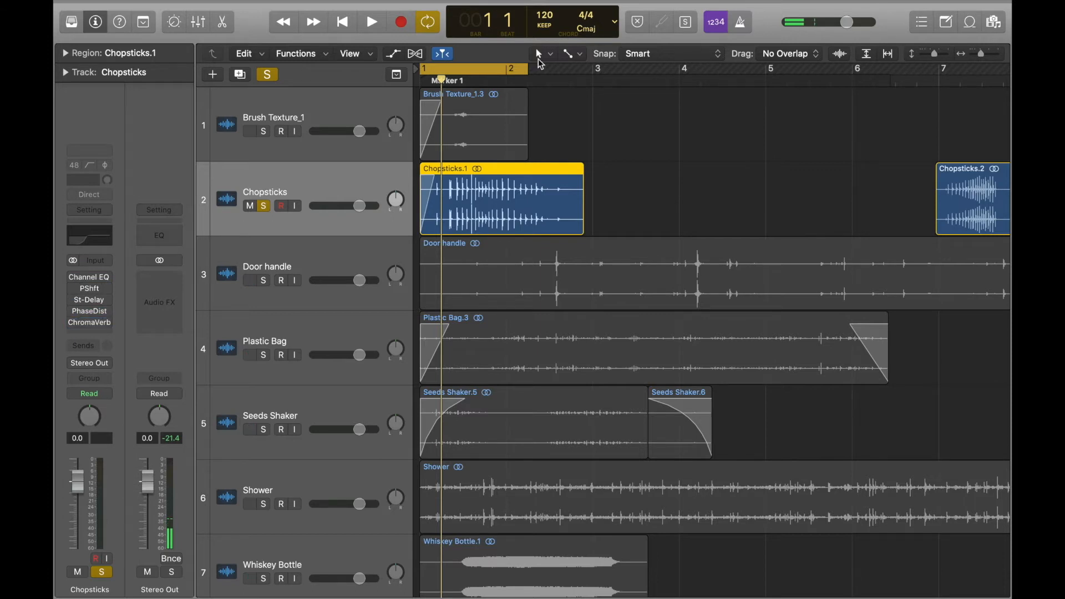
Extend the end of the cycle range to bar 3 and play the Chopsticks track without effects
{"action": "left_click_drag", "start_coordinate": [526, 68], "coordinate": [593, 69]}
{"action": "key", "text": "space"}
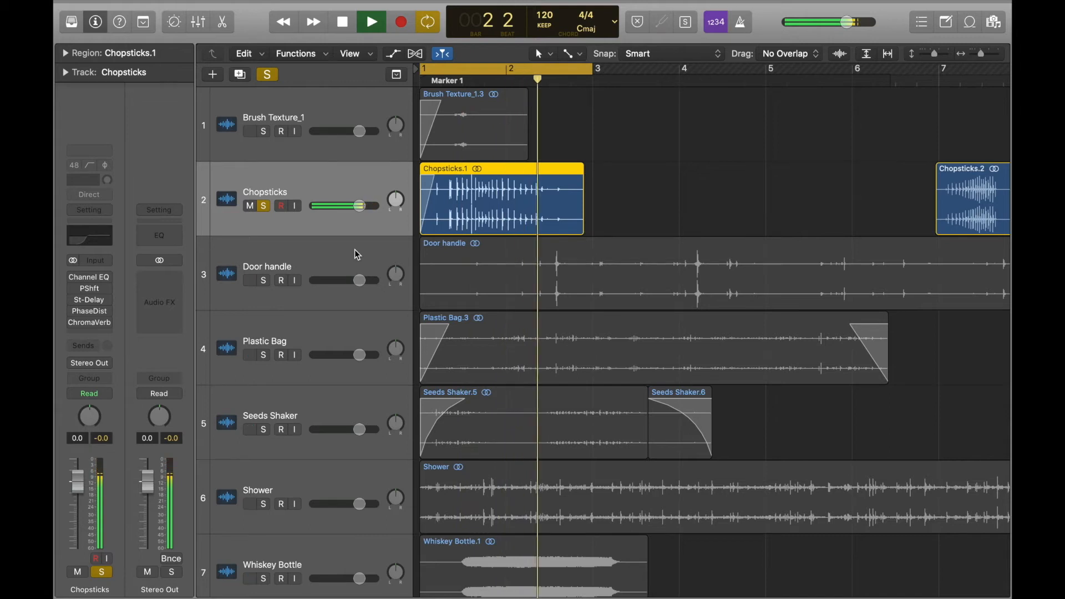
{"action": "key", "text": "space"}
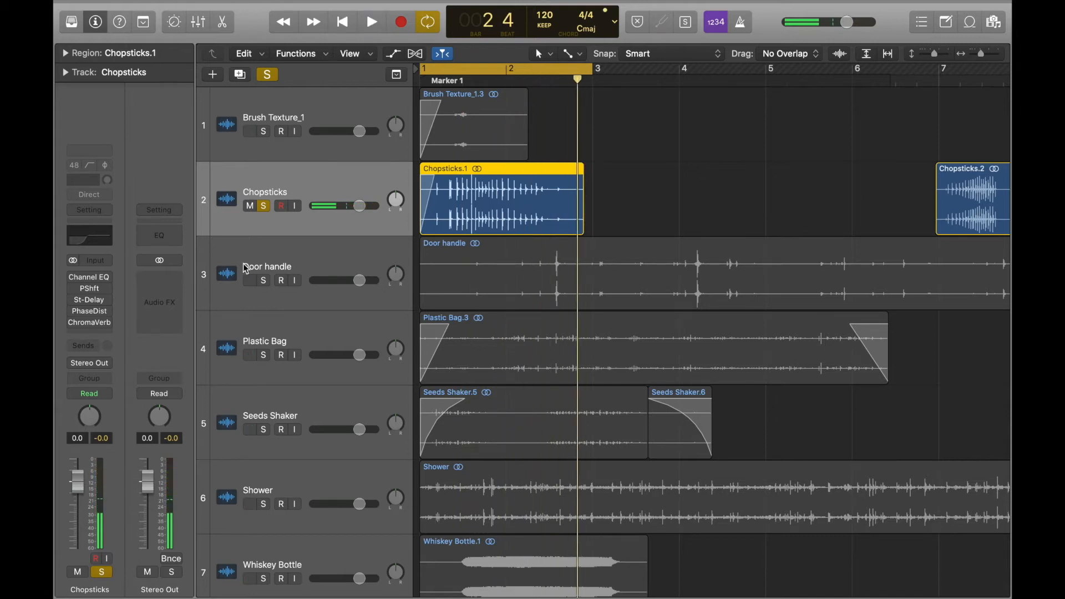
Re-enable the Channel EQ on Chopsticks, place its window clear of the track headers, and audition the filtered sound
{"action": "mouse_move", "coordinate": [105, 282]}
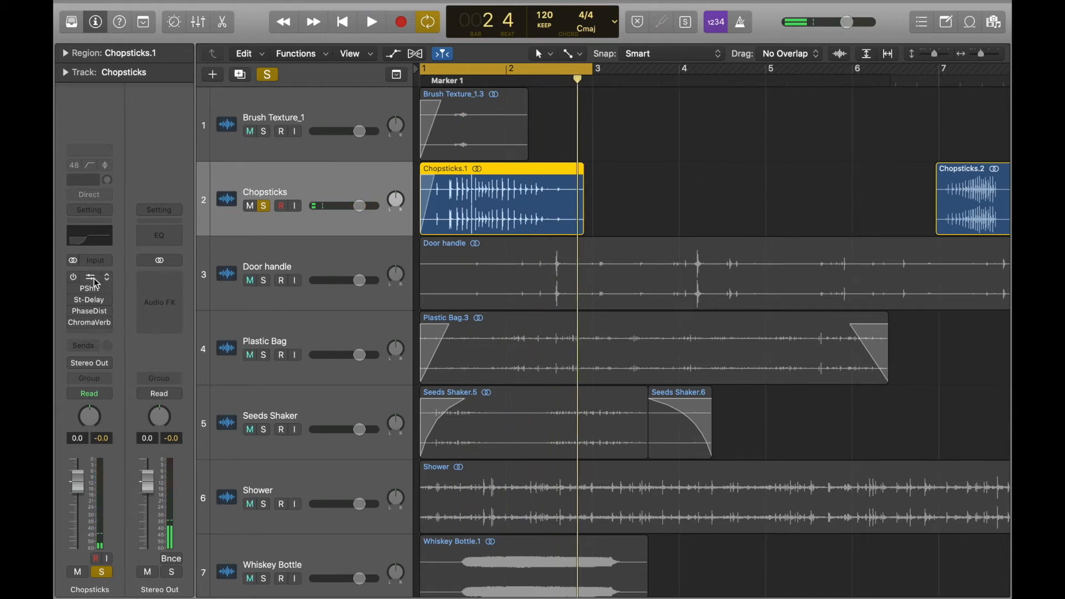
{"action": "left_click", "coordinate": [93, 282]}
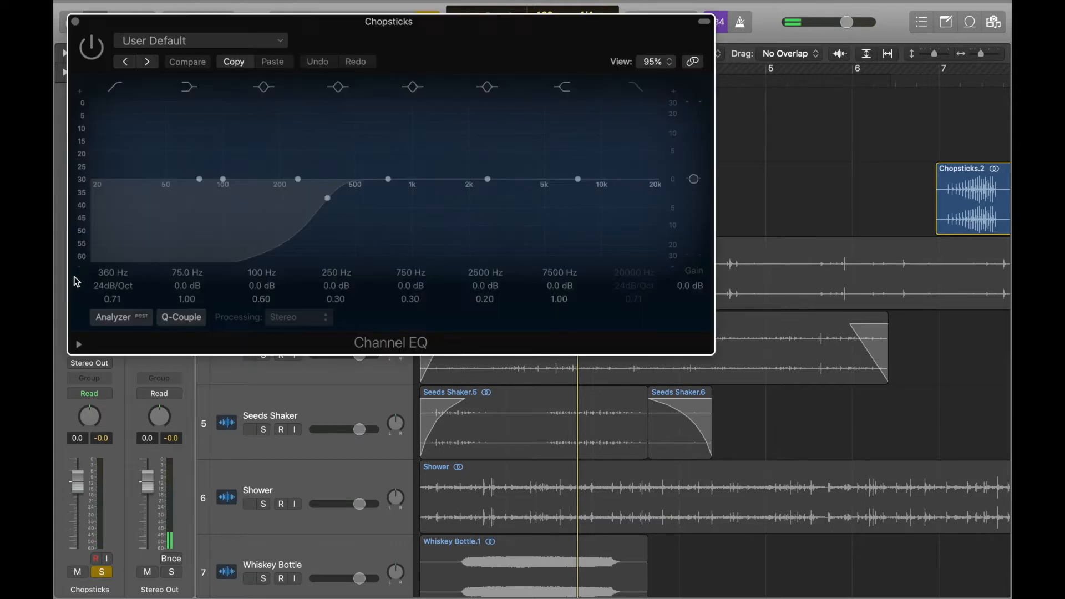
{"action": "left_click_drag", "start_coordinate": [178, 27], "coordinate": [444, 14]}
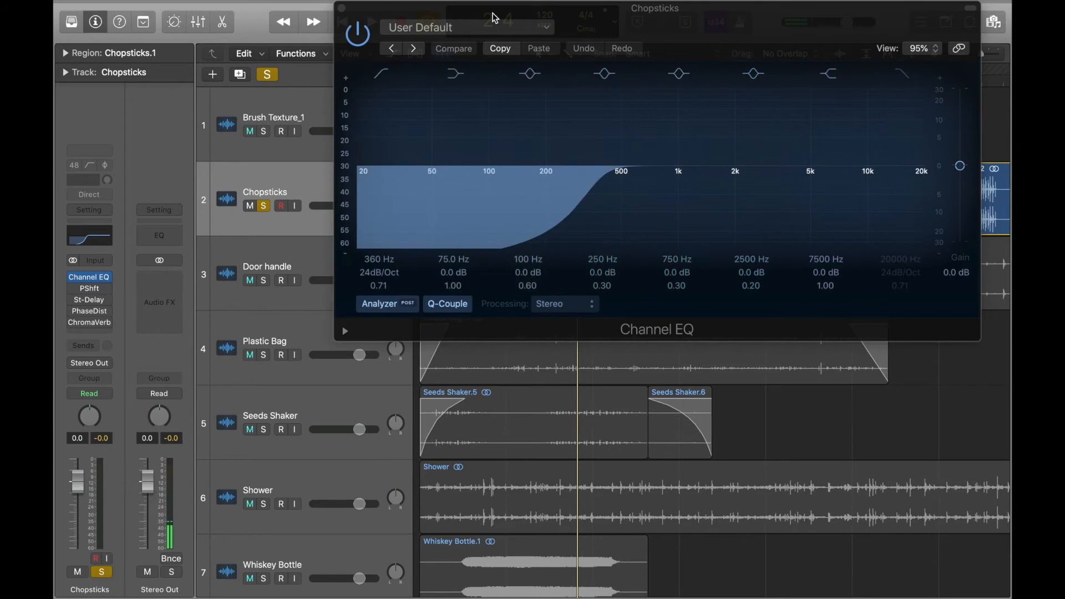
{"action": "left_click_drag", "start_coordinate": [494, 10], "coordinate": [696, 11]}
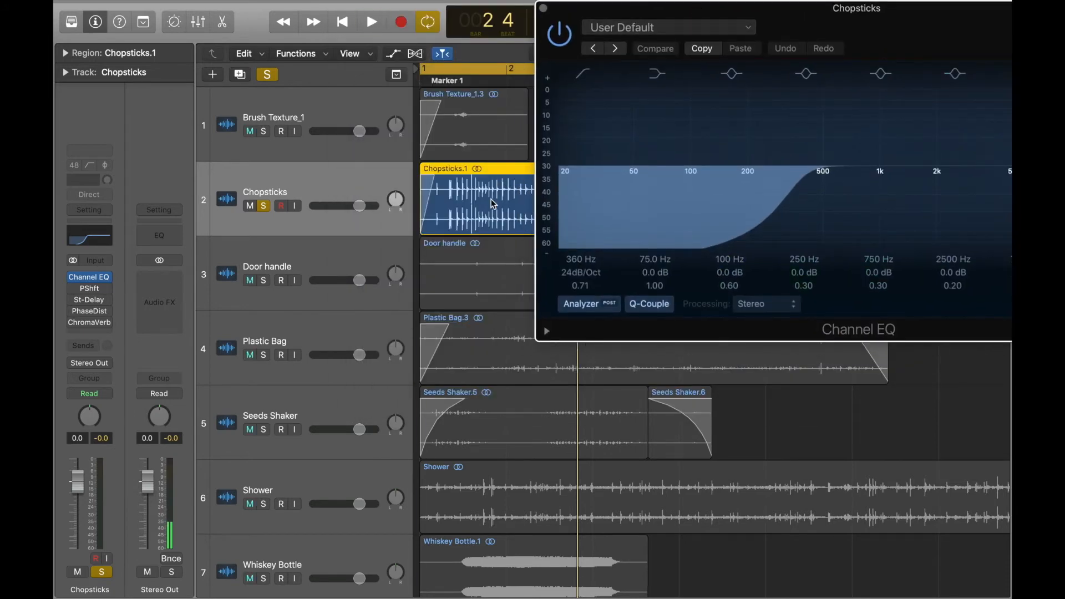
{"action": "key", "text": "space"}
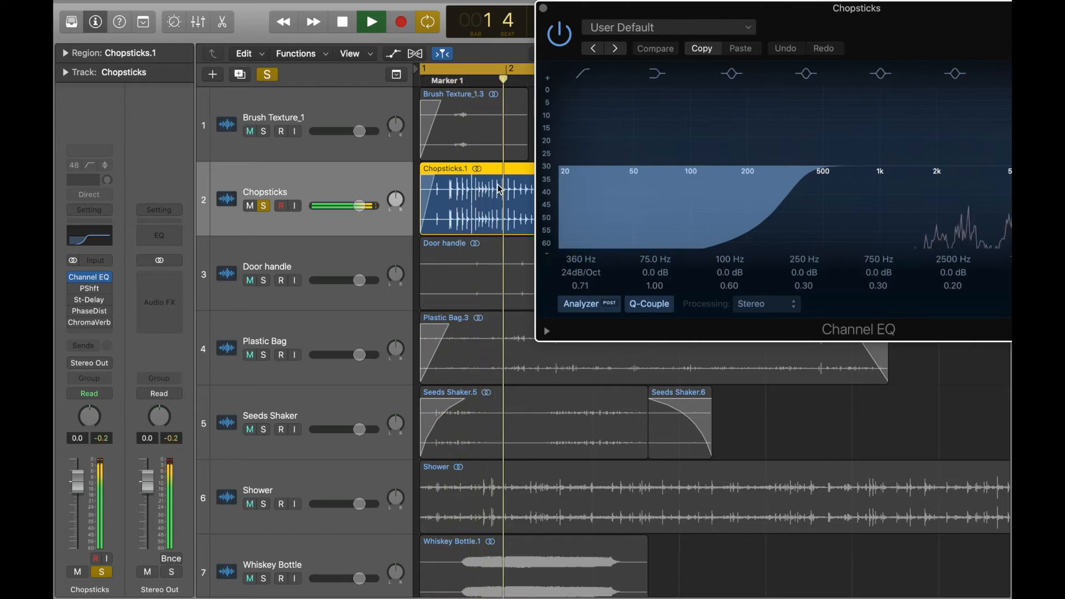
{"action": "key", "text": "space"}
Re-enable the Pitch Shifter on Chopsticks, view its settings while auditioning, and close the Pitch Shifter and Channel EQ windows
{"action": "mouse_move", "coordinate": [85, 293]}
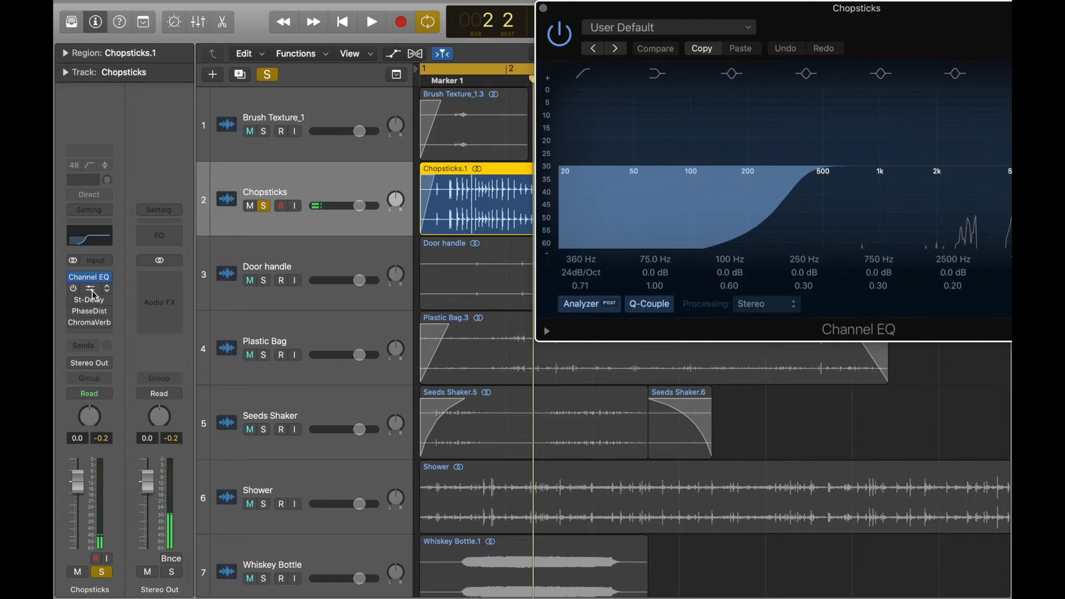
{"action": "left_click", "coordinate": [71, 291]}
{"action": "left_click", "coordinate": [91, 291]}
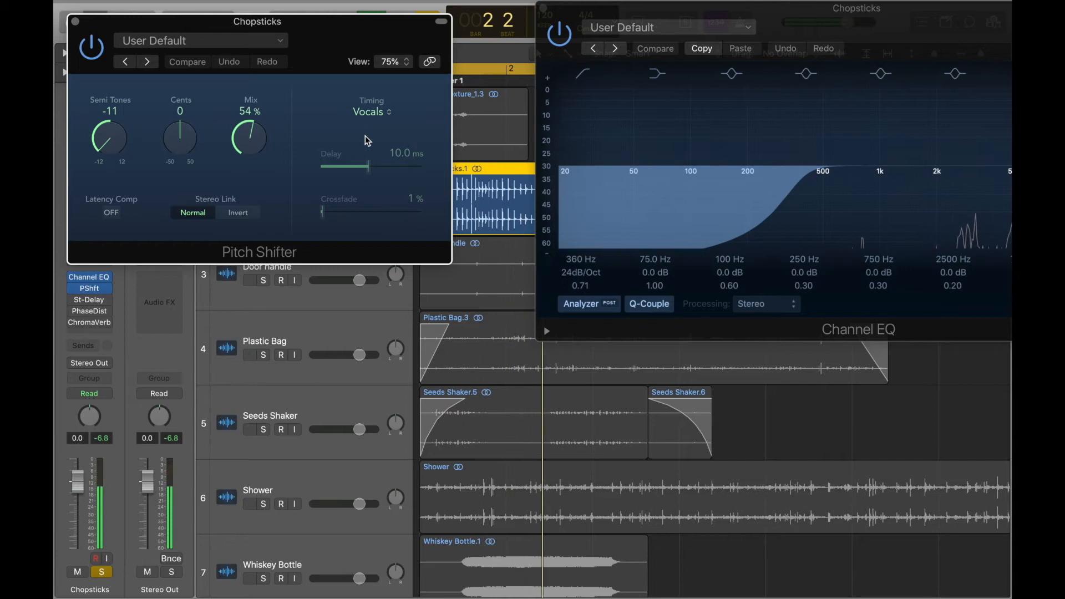
{"action": "left_click_drag", "start_coordinate": [187, 24], "coordinate": [656, 47]}
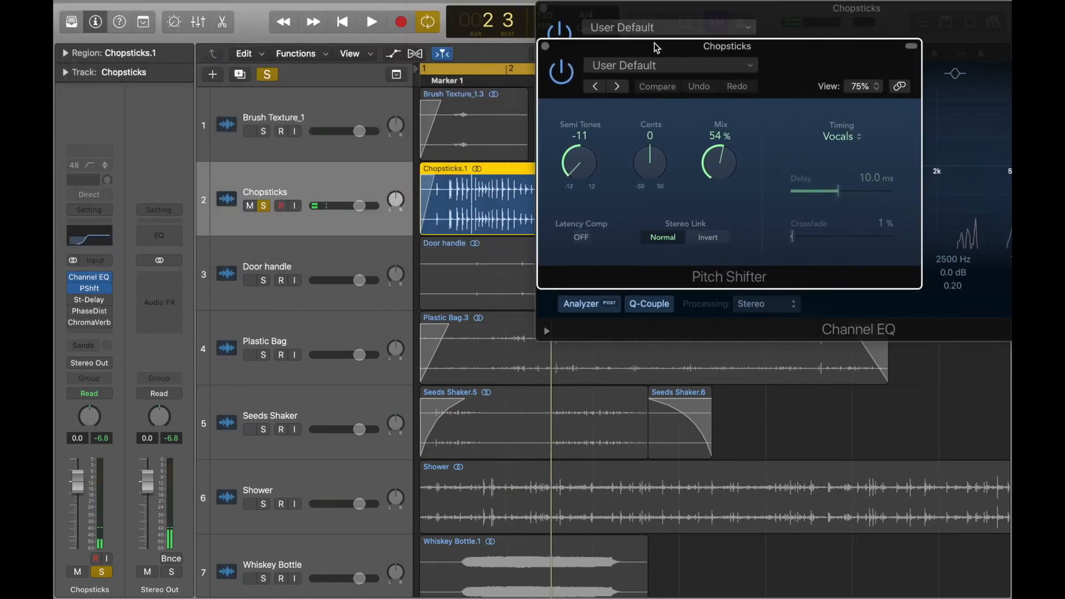
{"action": "left_click", "coordinate": [546, 46]}
{"action": "left_click", "coordinate": [544, 8]}
Re-enable the Stereo Delay on Chopsticks, audition it, review its left and right delay settings, and close the window
{"action": "mouse_move", "coordinate": [75, 305]}
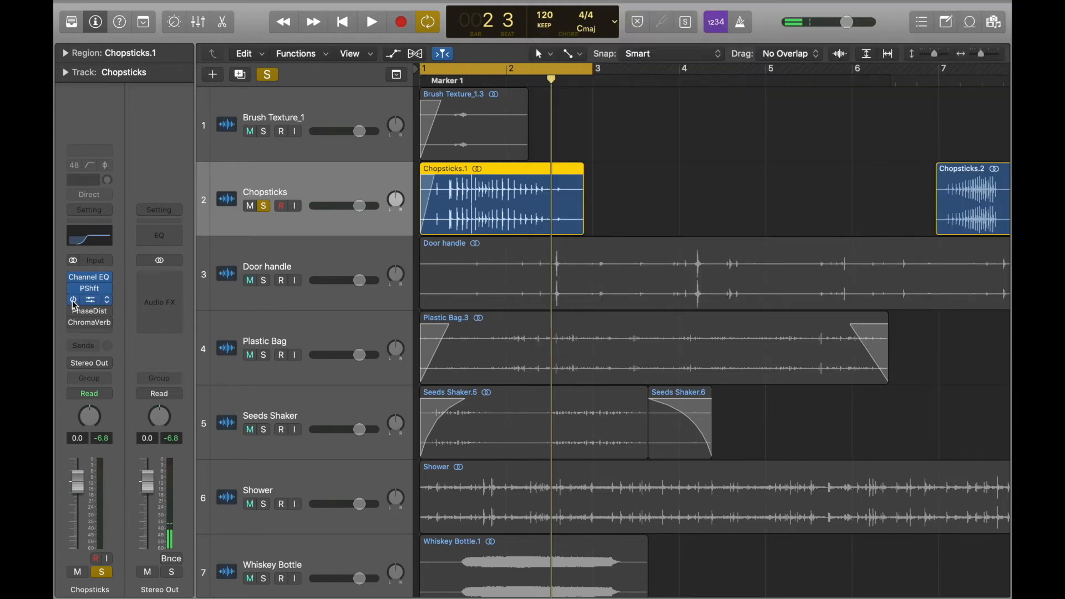
{"action": "key", "text": "space"}
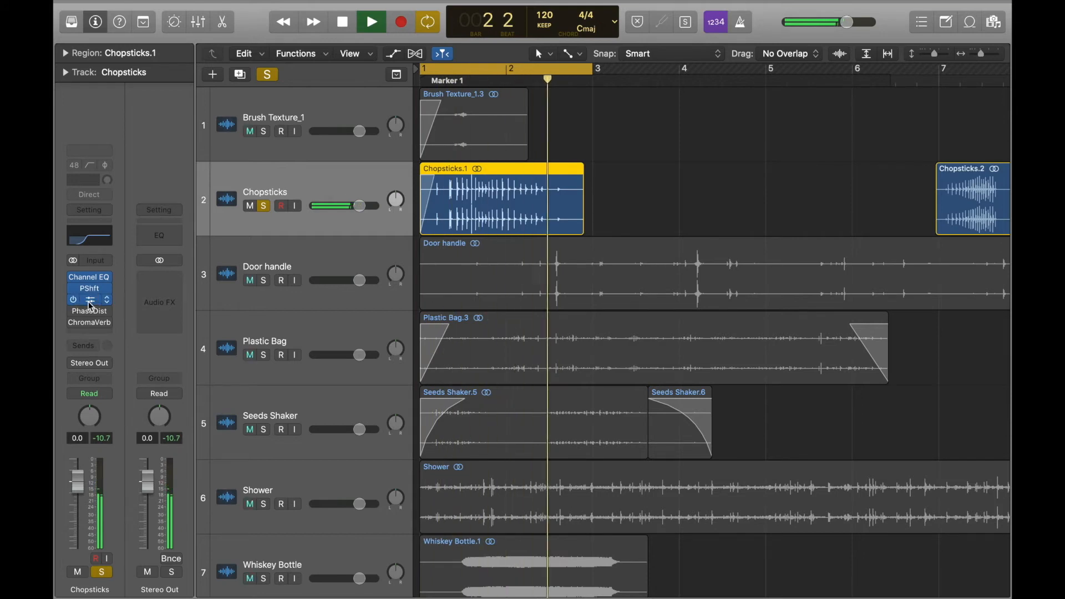
{"action": "left_click", "coordinate": [88, 302]}
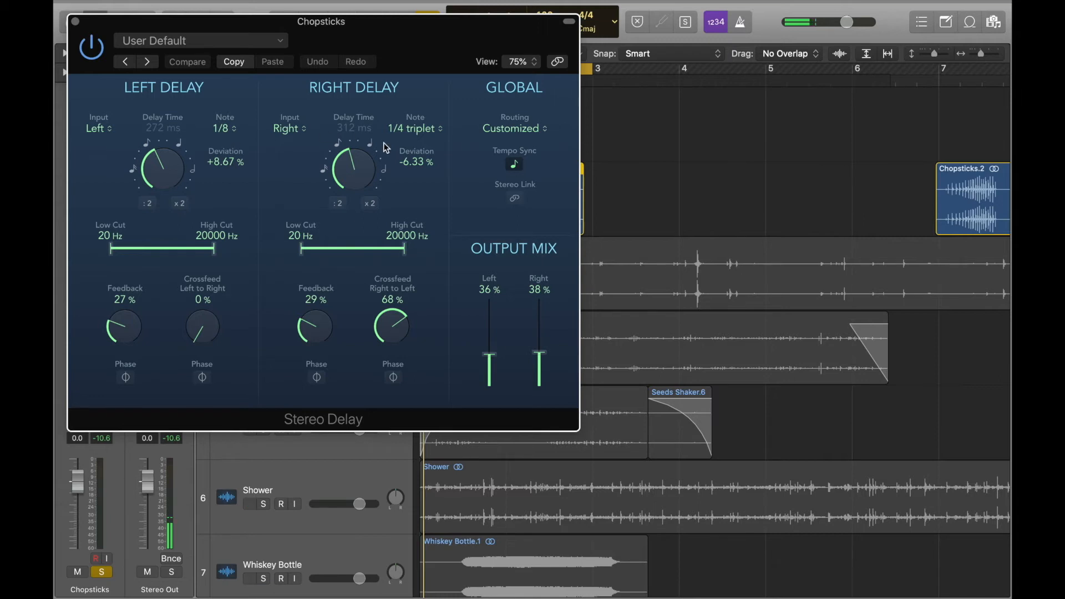
{"action": "left_click", "coordinate": [76, 22]}
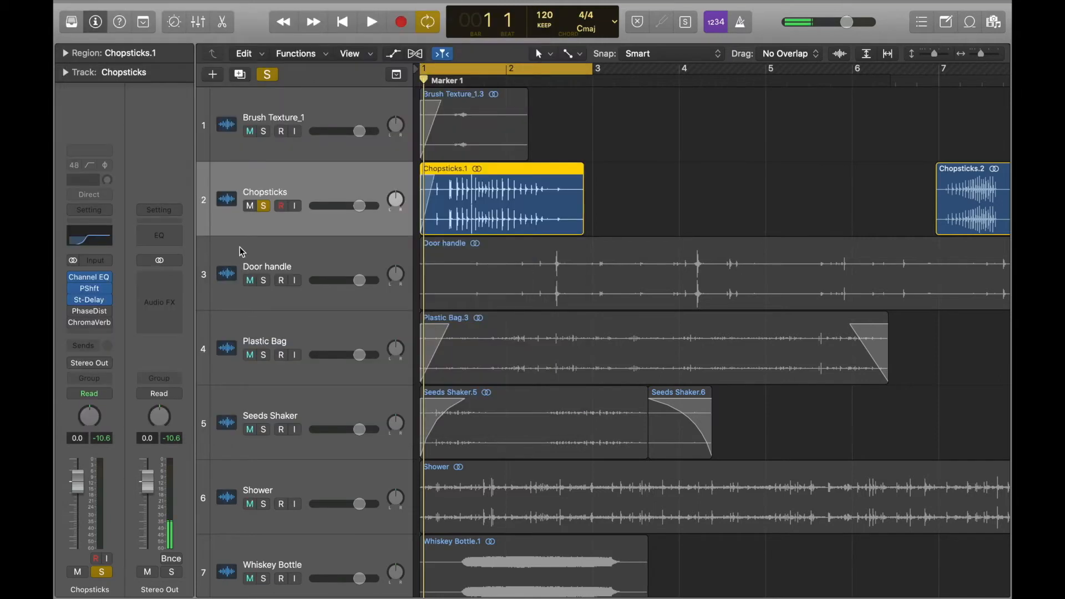
Open and re-enable the Phase Distortion plug-in on Chopsticks and audition its effect
{"action": "left_click", "coordinate": [84, 312]}
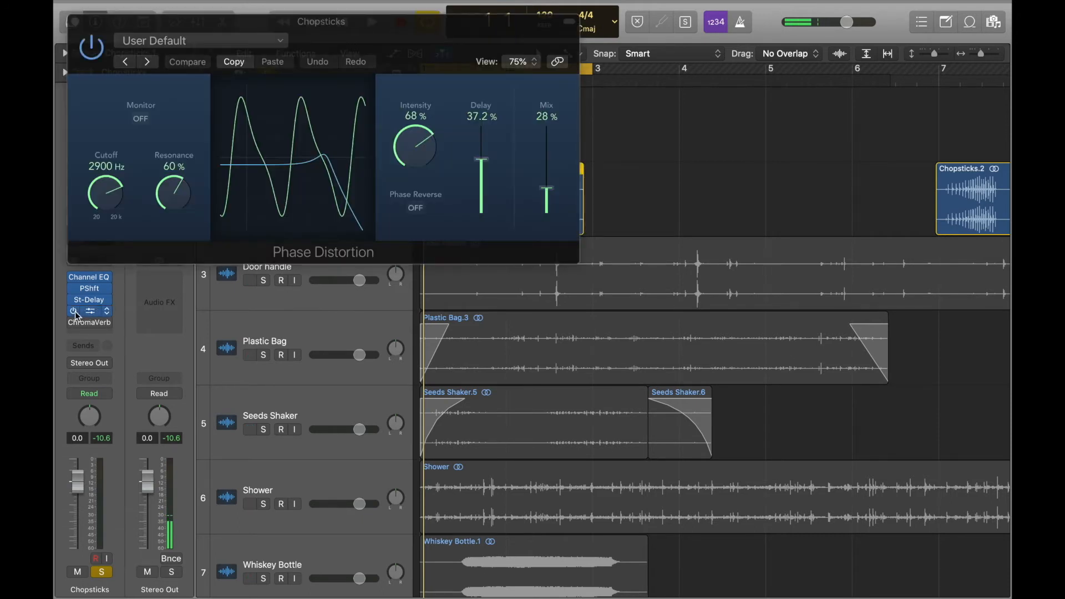
{"action": "key", "text": "space"}
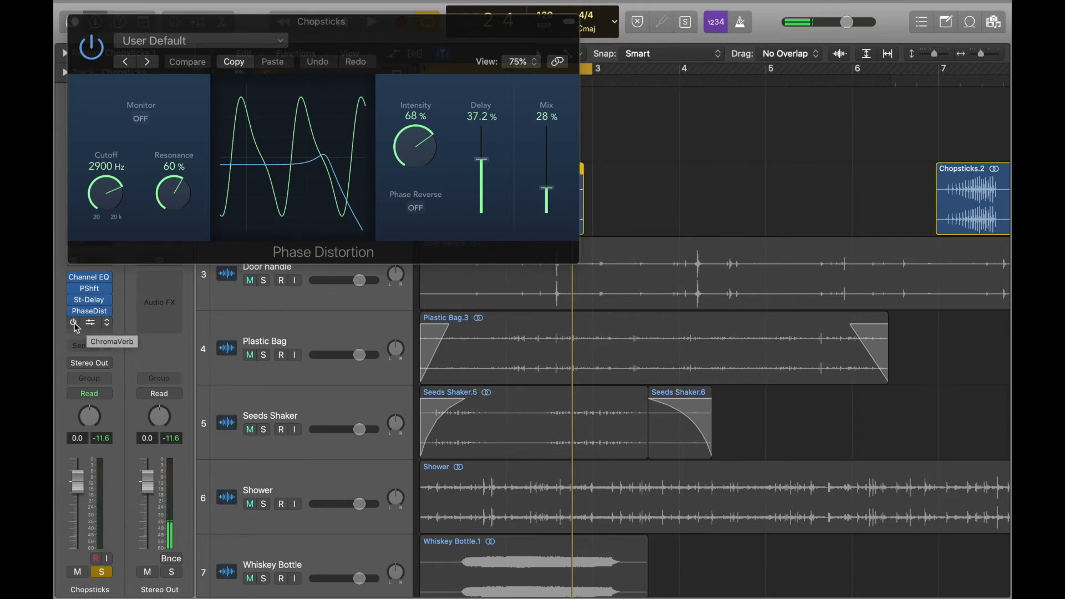
Re-enable the ChromaVerb on Chopsticks, audition the full effect chain, and close the Phase Distortion window
{"action": "key", "text": "space"}
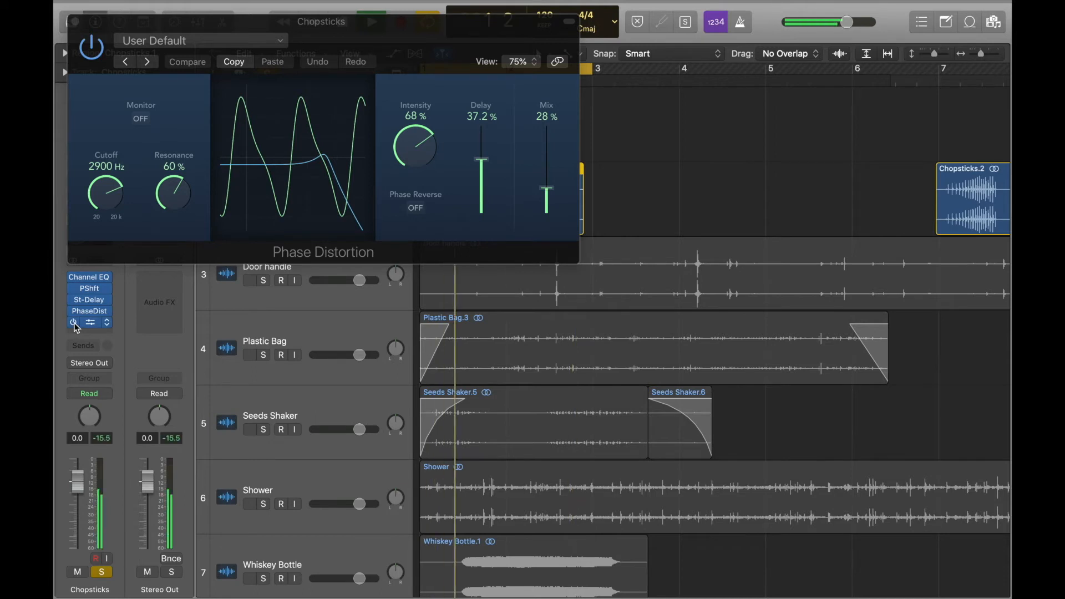
{"action": "left_click", "coordinate": [74, 23]}
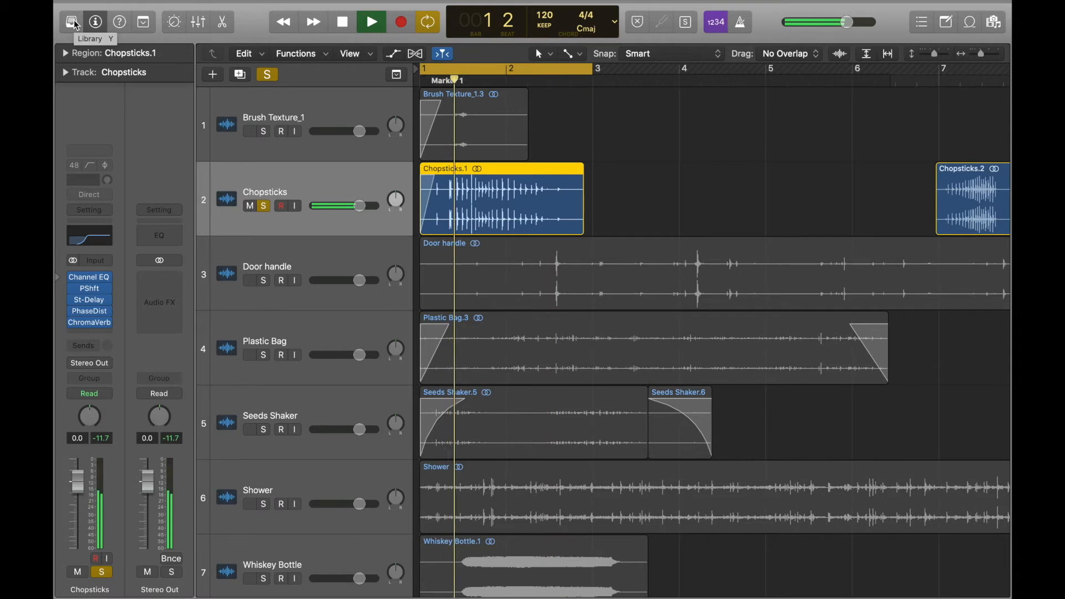
{"action": "key", "text": "space"}
Turn off cycling, stretch the end of the first Chopsticks region to about bar 3 beat 2, and audition it from the start
{"action": "left_click", "coordinate": [558, 72]}
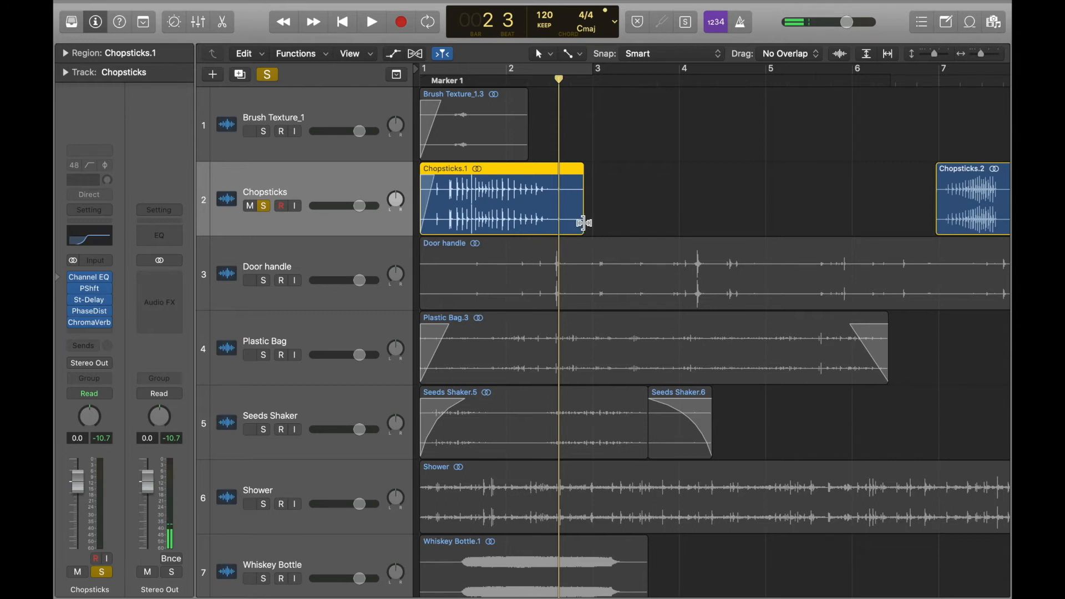
{"action": "left_click_drag", "start_coordinate": [584, 223], "coordinate": [619, 227]}
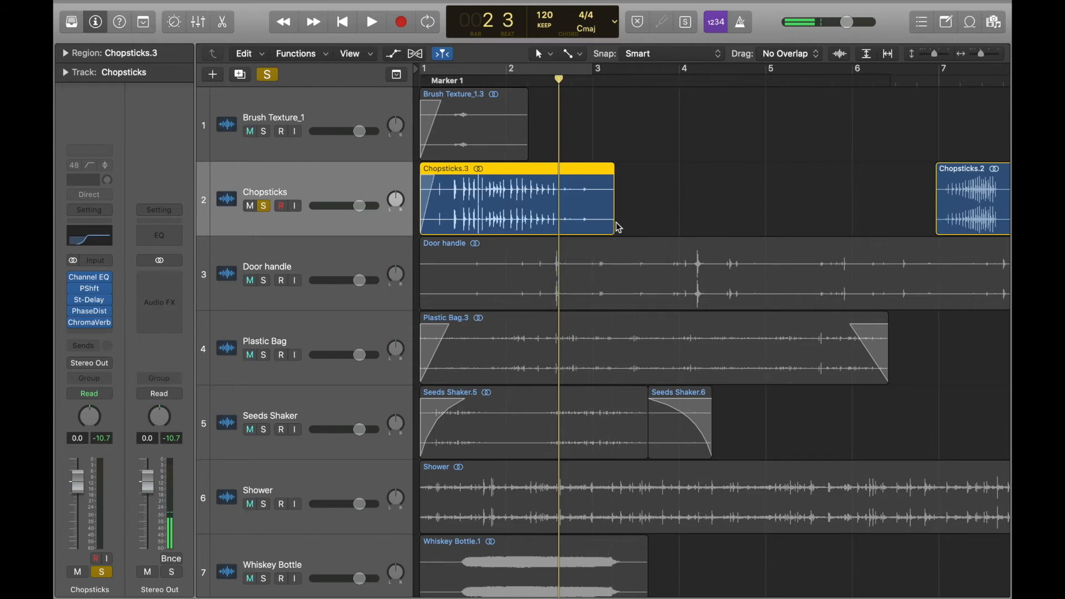
{"action": "key", "text": "Return"}
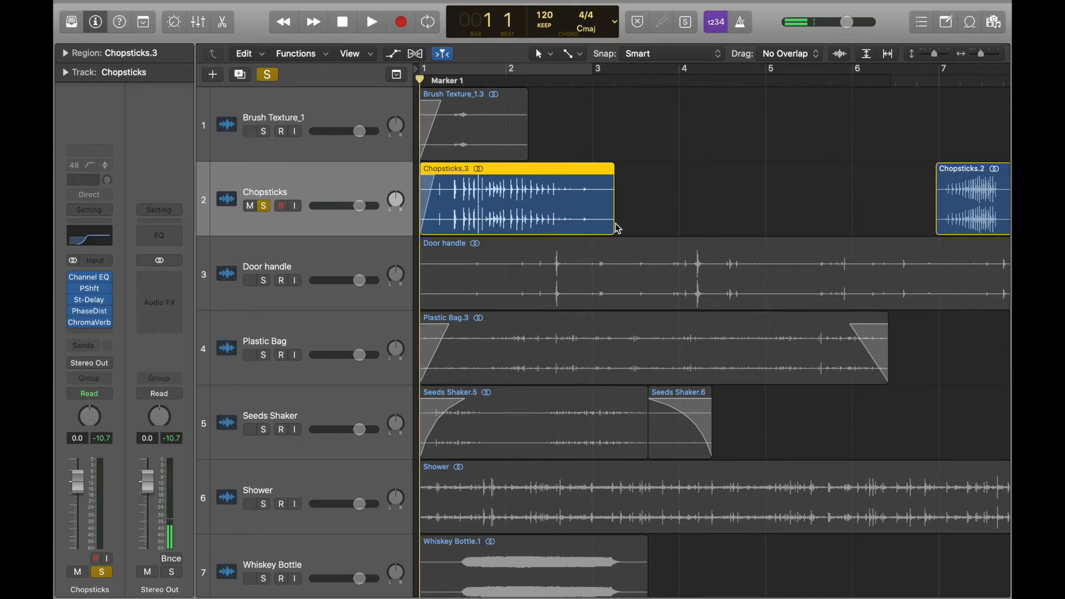
{"action": "key", "text": "space"}
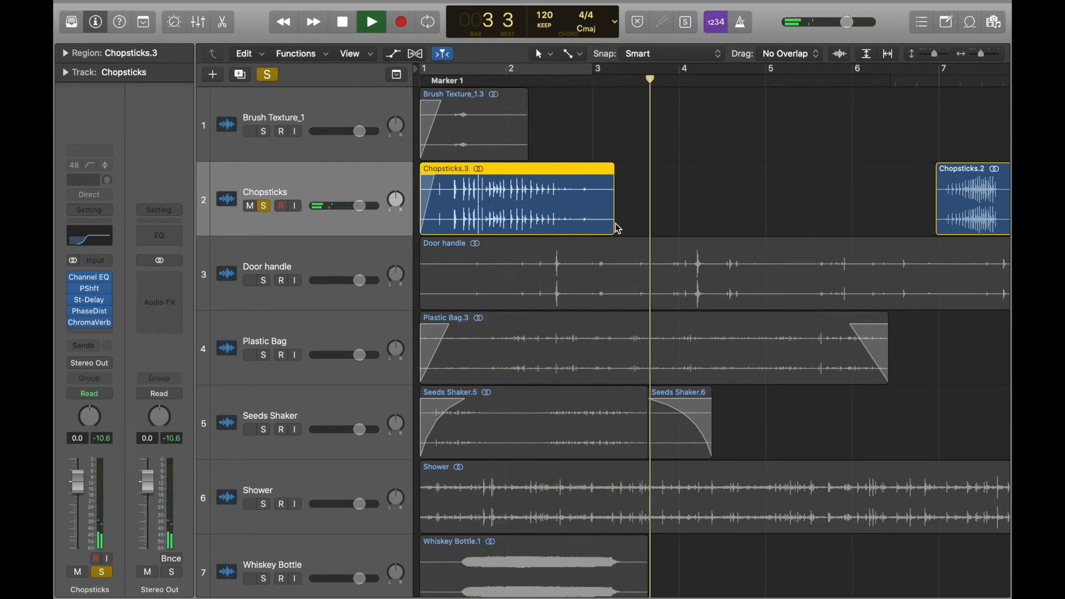
{"action": "key", "text": "space"}
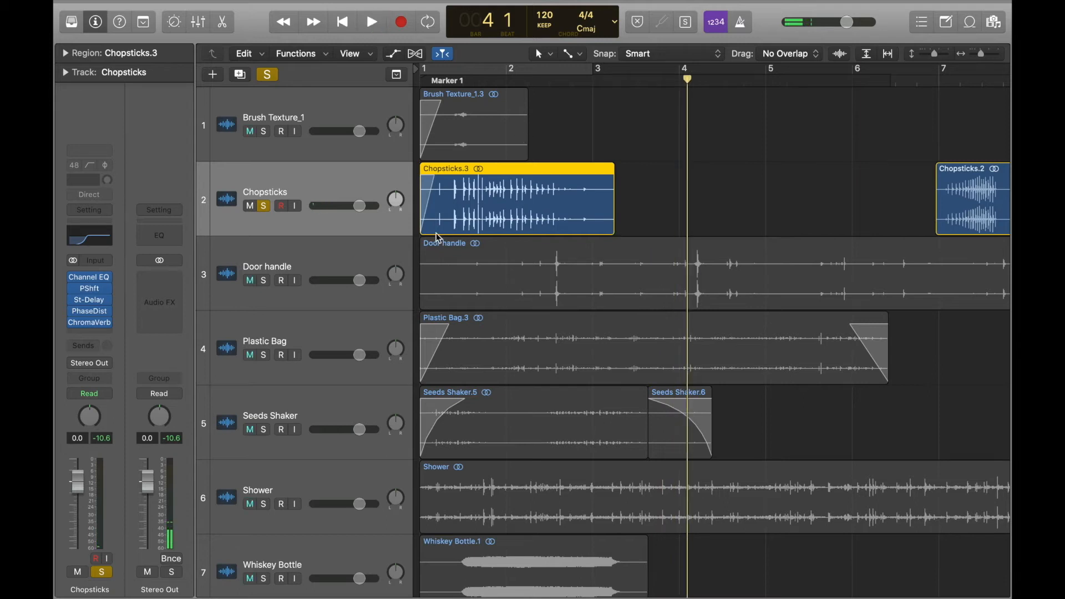
Mute and unsolo Chopsticks, then solo the Door handle track and audition it from the start
{"action": "left_click", "coordinate": [250, 206]}
{"action": "left_click", "coordinate": [264, 207]}
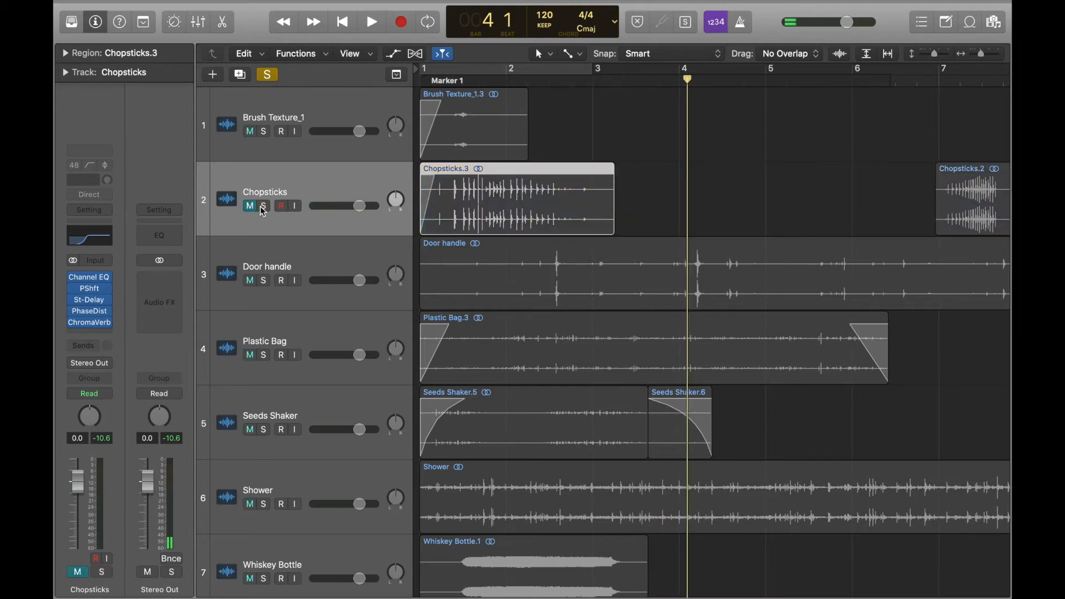
{"action": "left_click", "coordinate": [264, 281]}
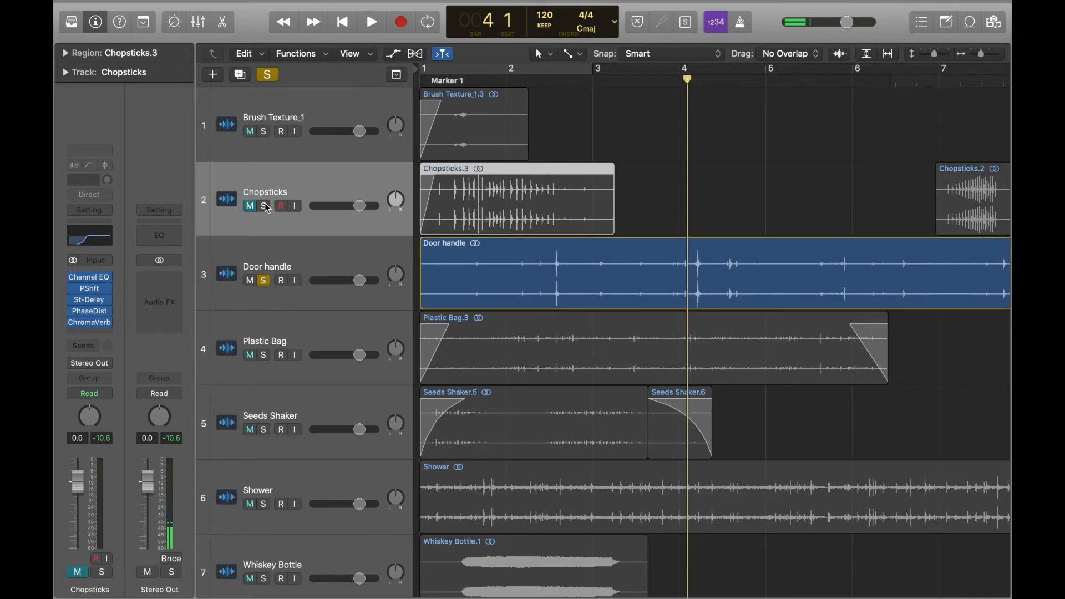
{"action": "left_click", "coordinate": [279, 257]}
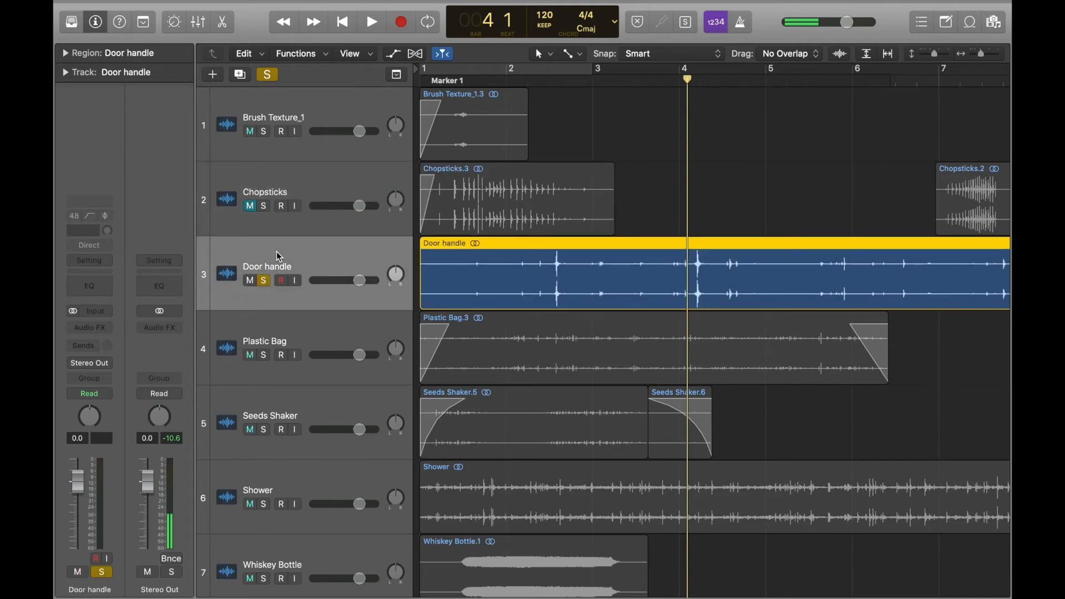
{"action": "scroll", "coordinate": [358, 254], "scroll_direction": "down", "scroll_amount": 2}
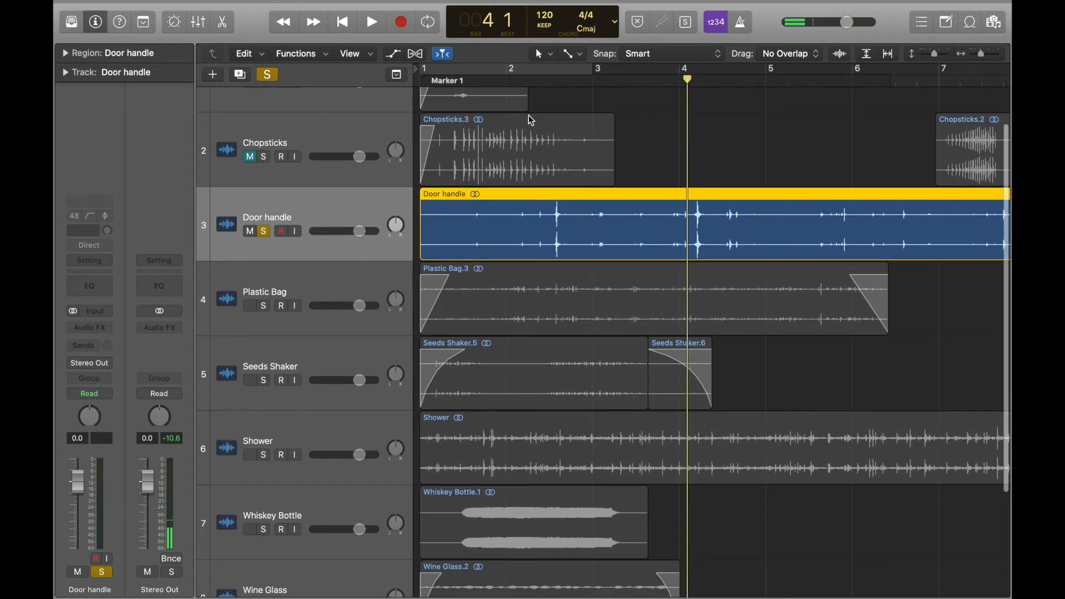
{"action": "key", "text": "Return"}
{"action": "key", "text": "space"}
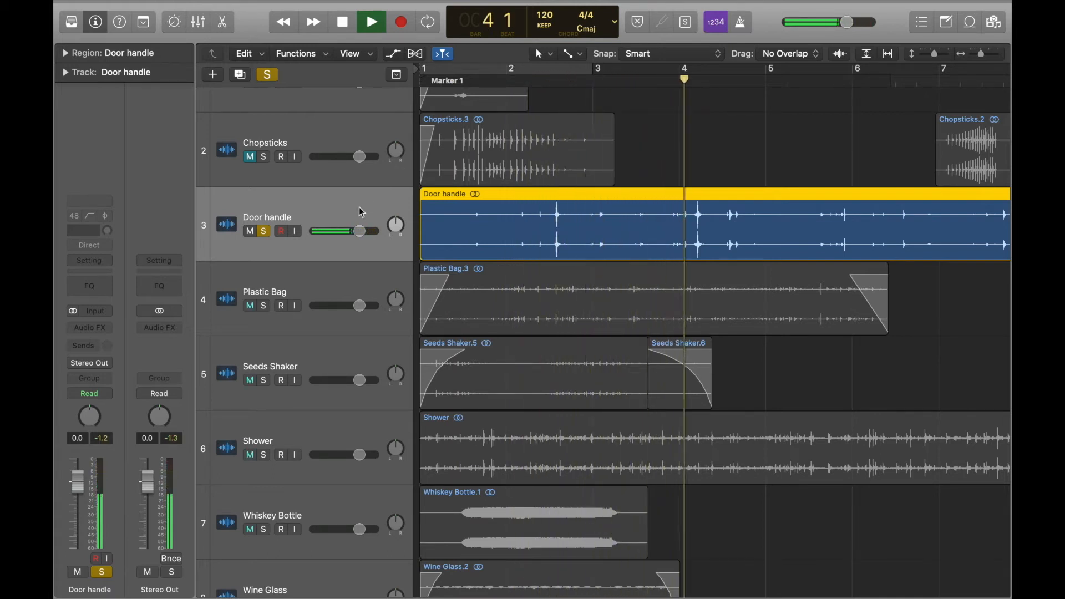
{"action": "key", "text": "space"}
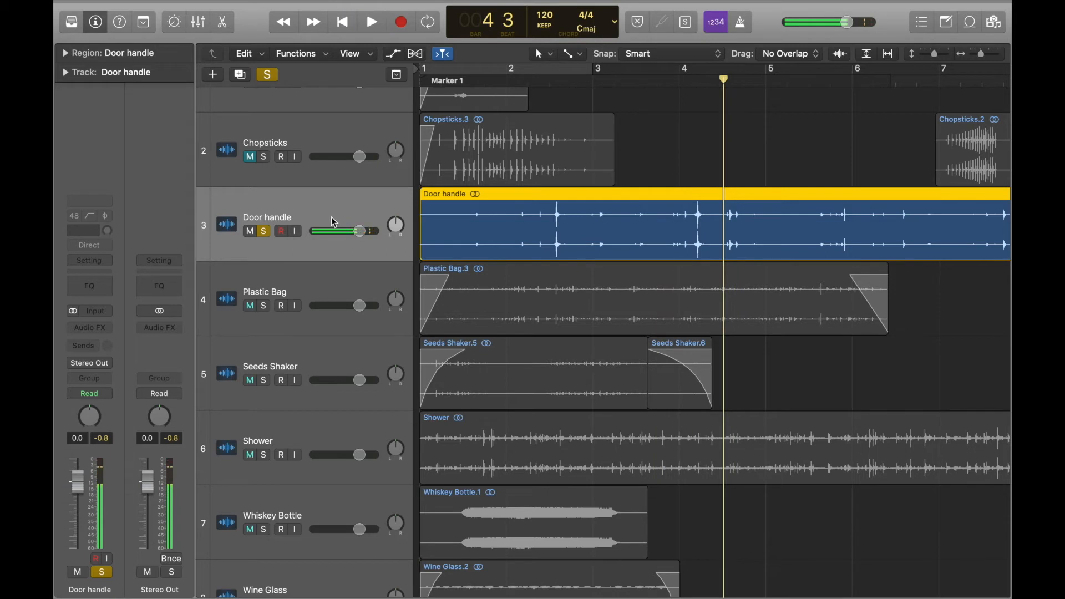
Switch the solo from Door handle to Plastic Bag and return the playhead to the start
{"action": "left_click", "coordinate": [264, 231]}
{"action": "left_click", "coordinate": [265, 286]}
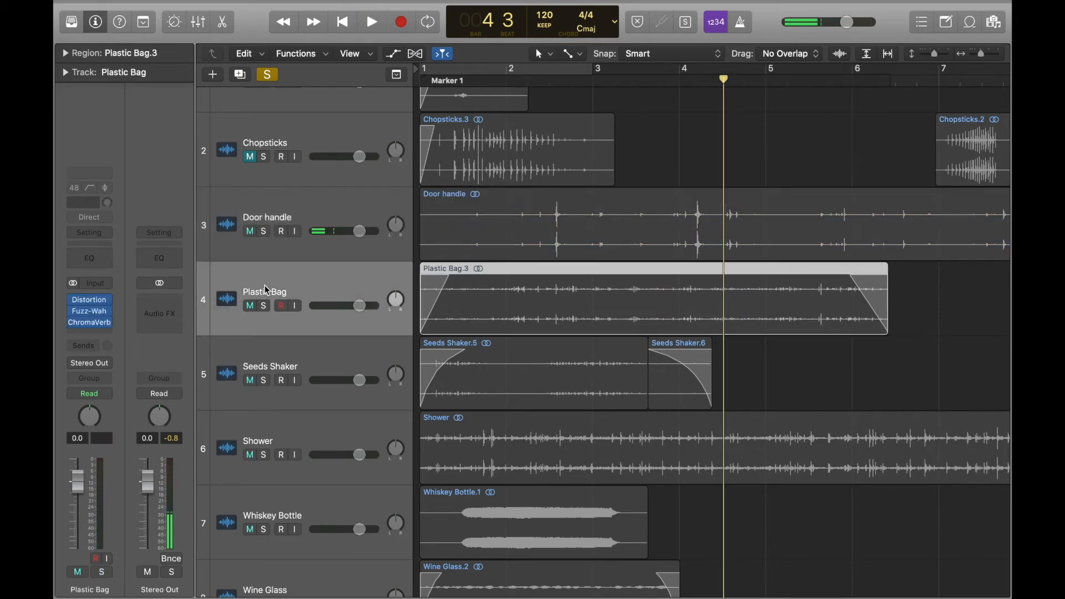
{"action": "scroll", "coordinate": [265, 286], "scroll_direction": "down", "scroll_amount": 1}
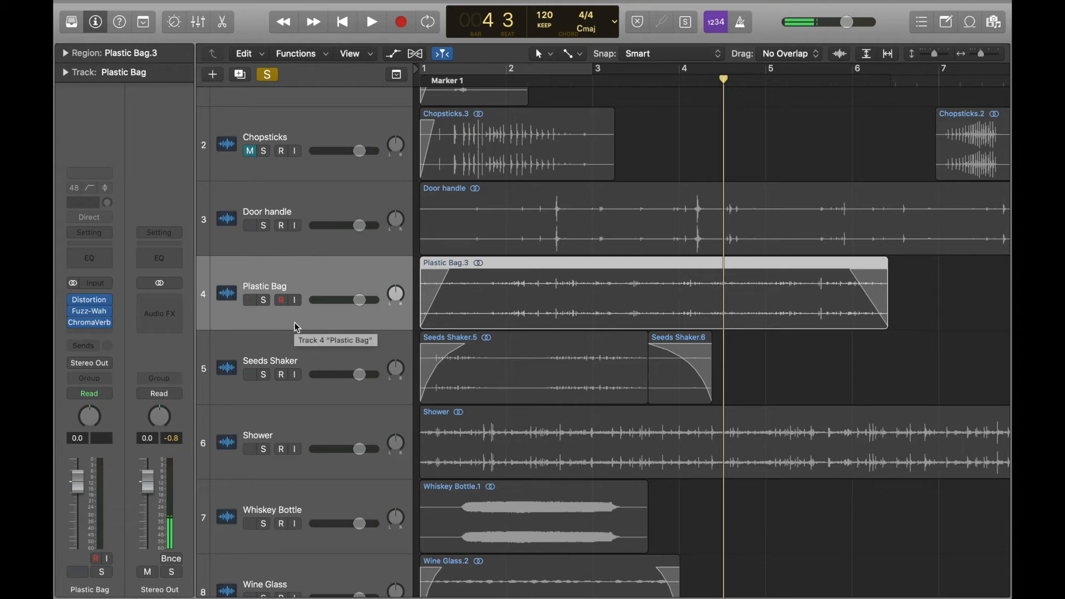
{"action": "key", "text": "Return"}
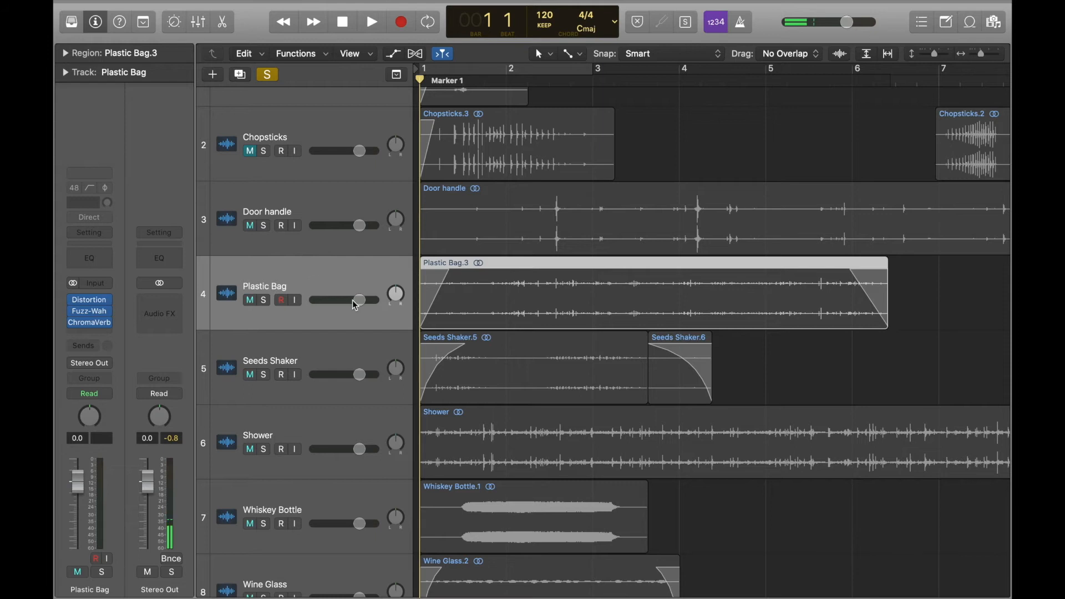
{"action": "left_click", "coordinate": [265, 301]}
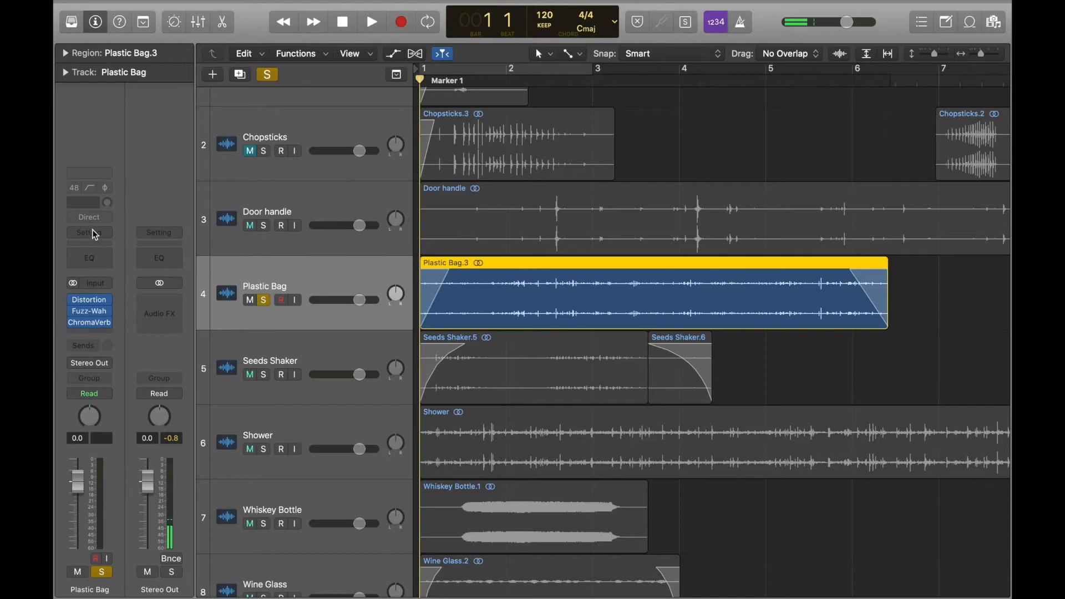
Bypass the ChromaVerb, Fuzz-Wah and Distortion plug-ins on Plastic Bag
{"action": "mouse_move", "coordinate": [92, 303]}
{"action": "left_click", "coordinate": [74, 327]}
{"action": "left_click", "coordinate": [71, 322]}
{"action": "left_click", "coordinate": [73, 322]}
{"action": "left_click", "coordinate": [72, 300]}
Audition Plastic Bag dry with cycling turned on and the cycle range extended to bar 4
{"action": "key", "text": "space"}
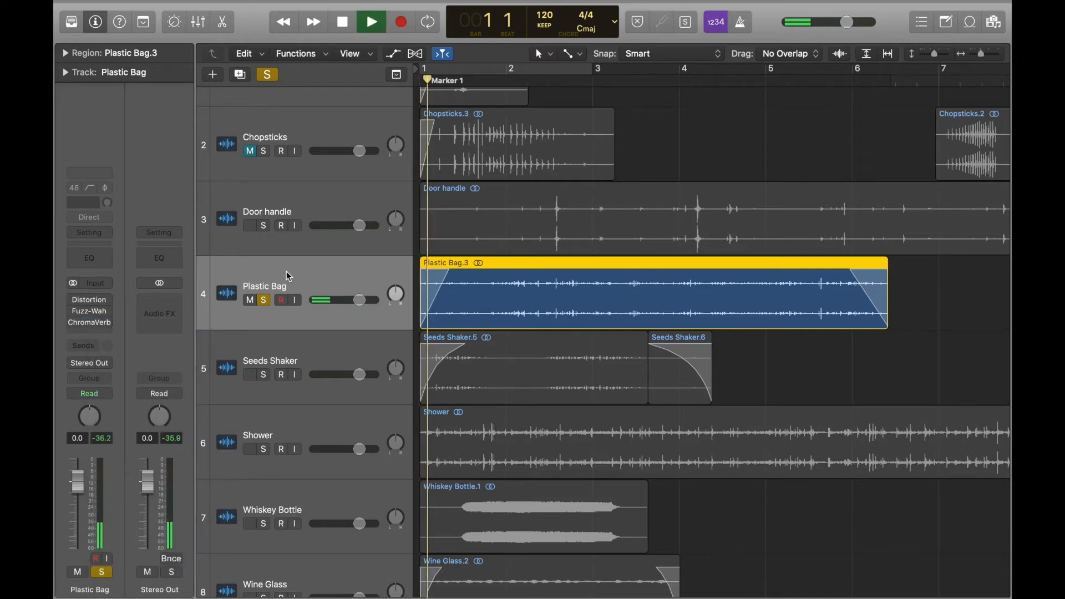
{"action": "left_click", "coordinate": [557, 70]}
{"action": "left_click_drag", "start_coordinate": [593, 71], "coordinate": [677, 81]}
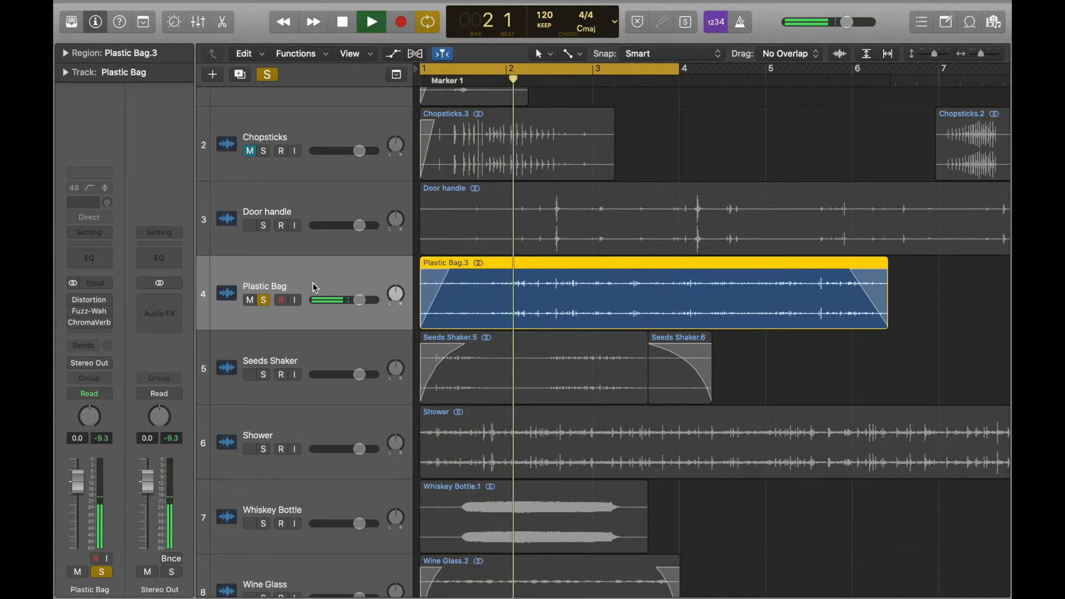
{"action": "key", "text": "space"}
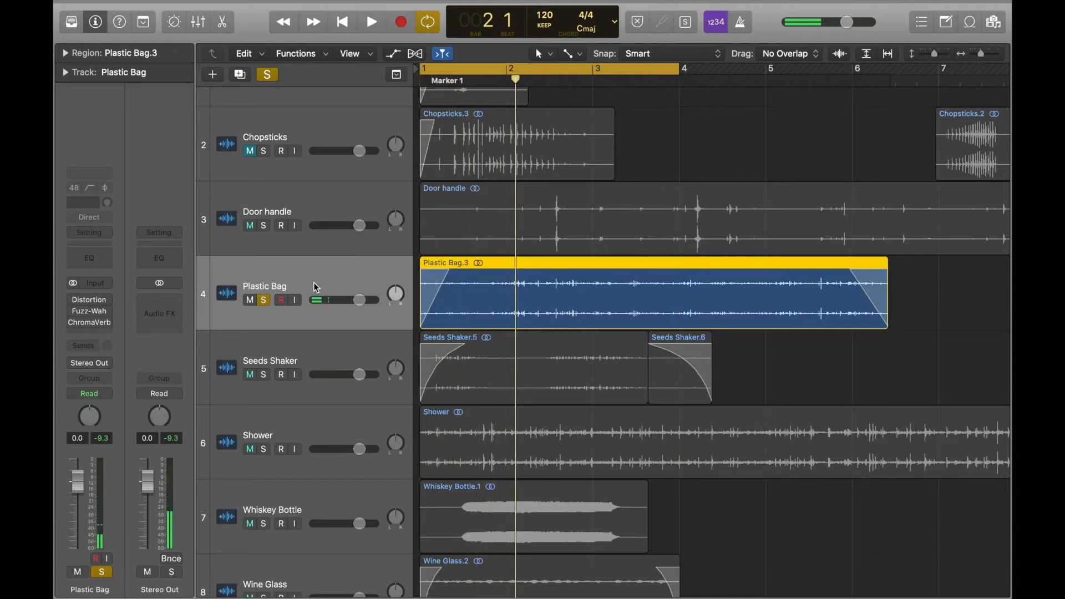
Open and re-enable the Distortion on Plastic Bag, audition it, and close its window
{"action": "left_click", "coordinate": [102, 305]}
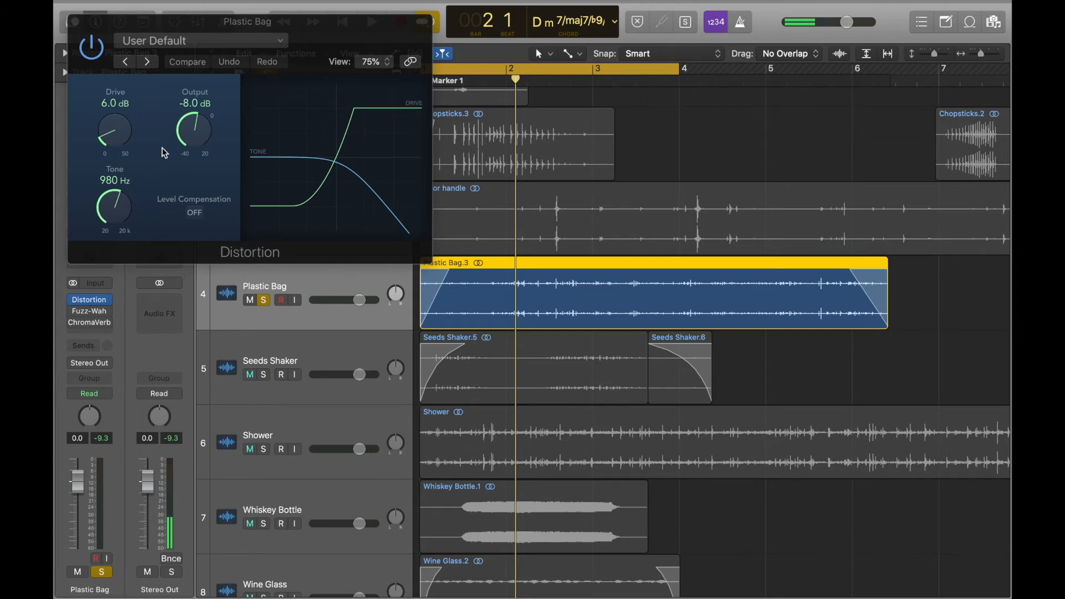
{"action": "key", "text": "space"}
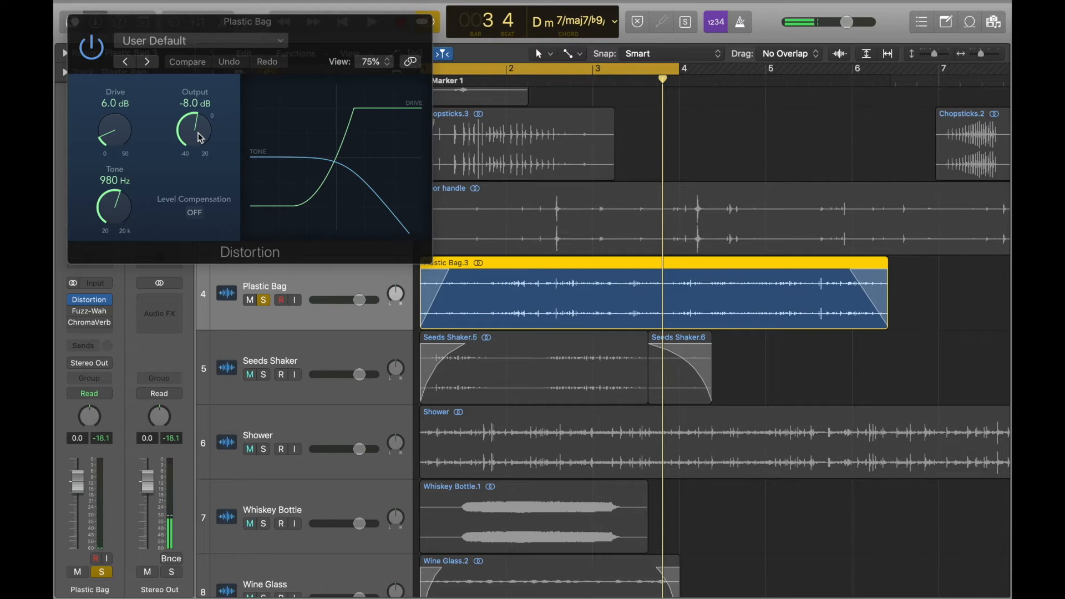
{"action": "left_click", "coordinate": [76, 22]}
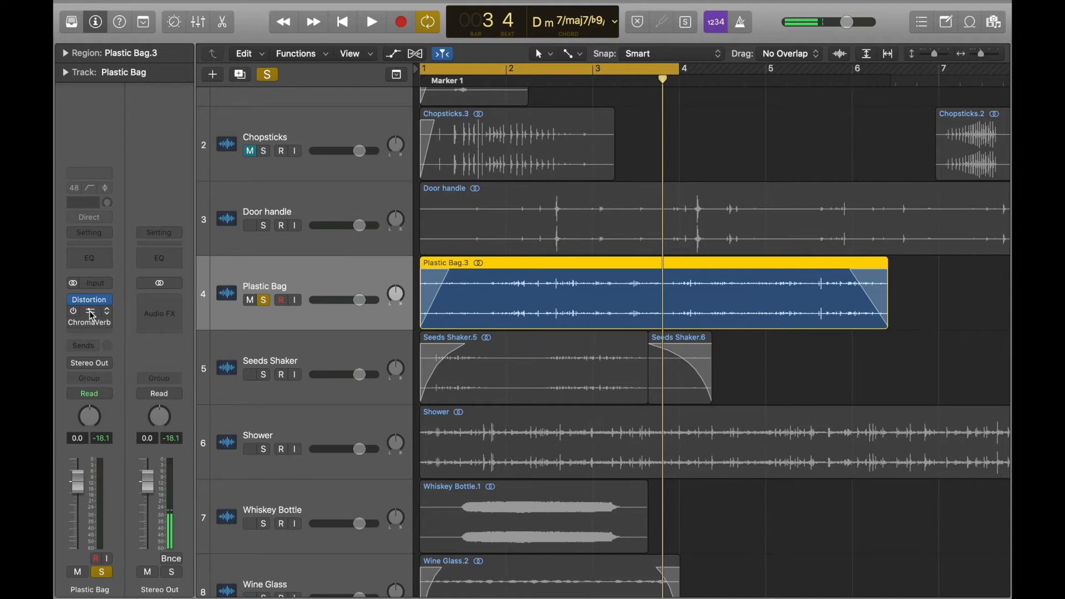
Open the Fuzz-Wah on Plastic Bag clear of the channel strip, re-enable and audition it, and close its window
{"action": "left_click", "coordinate": [91, 315]}
{"action": "left_click_drag", "start_coordinate": [332, 35], "coordinate": [482, 32]}
{"action": "left_click", "coordinate": [75, 313]}
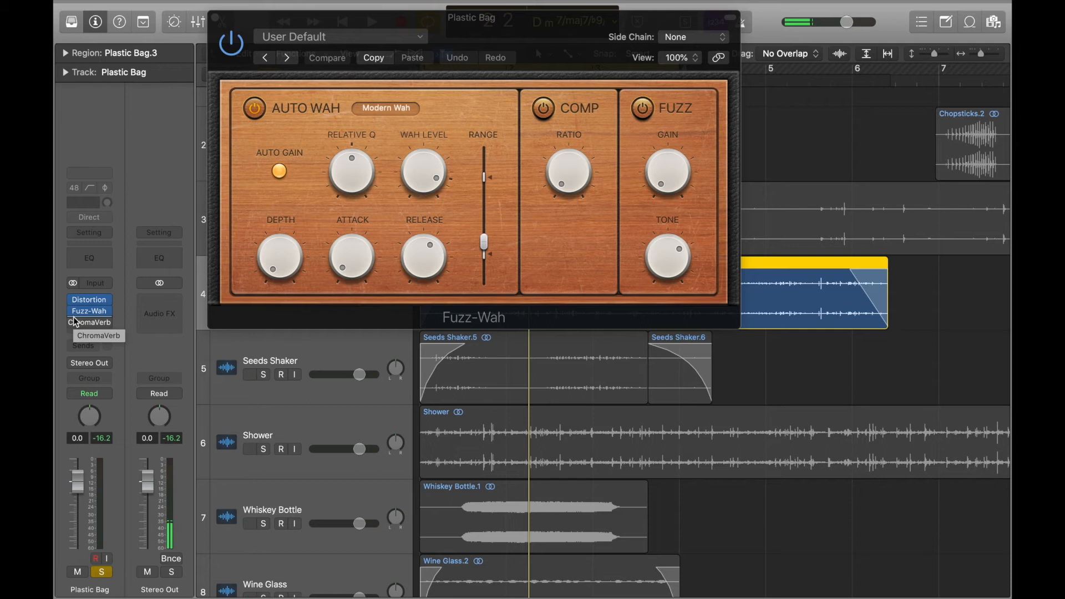
{"action": "mouse_move", "coordinate": [79, 328]}
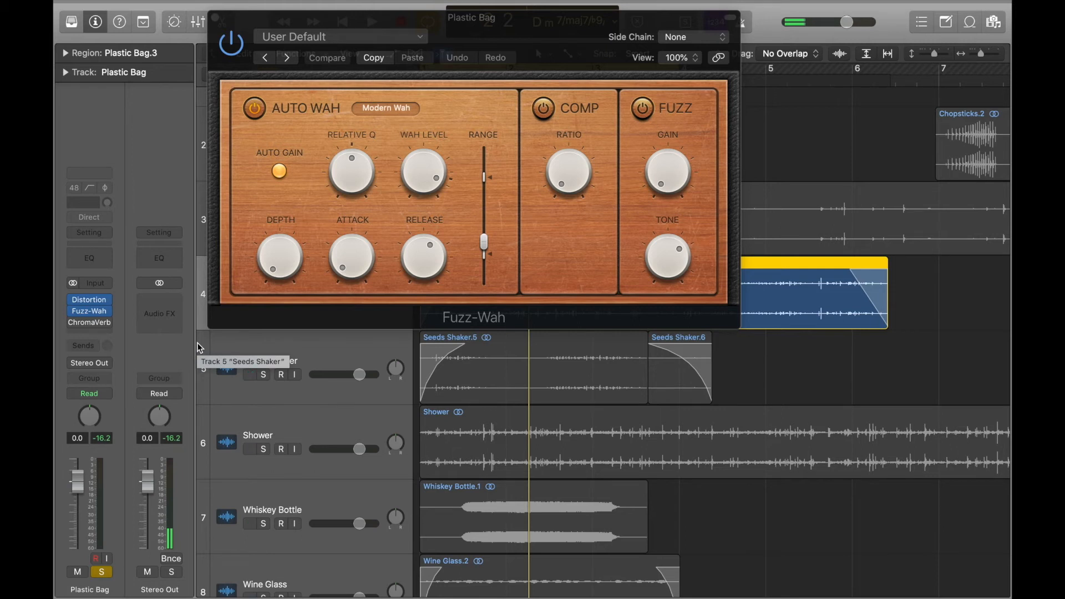
{"action": "left_click", "coordinate": [216, 19]}
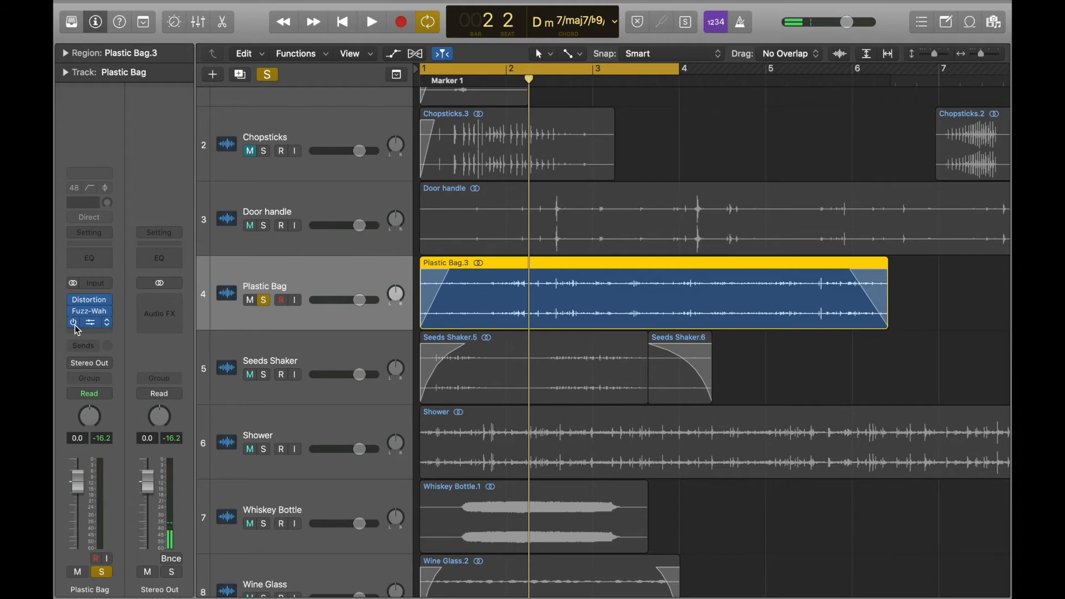
Audition Plastic Bag with the ChromaVerb re-enabled and unsolo the track
{"action": "key", "text": "space"}
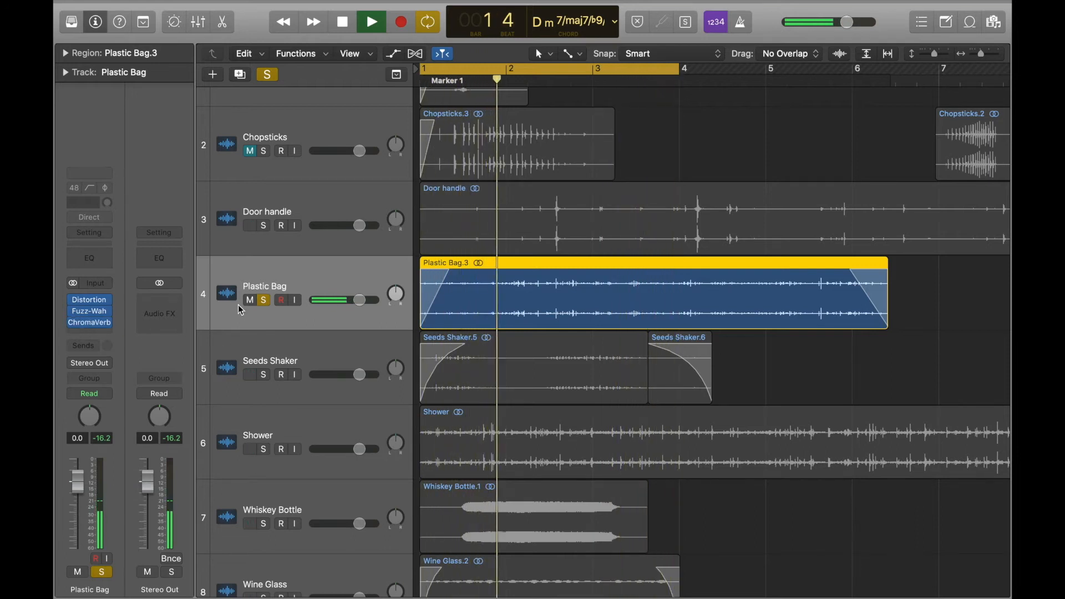
{"action": "key", "text": "space"}
{"action": "left_click", "coordinate": [265, 301]}
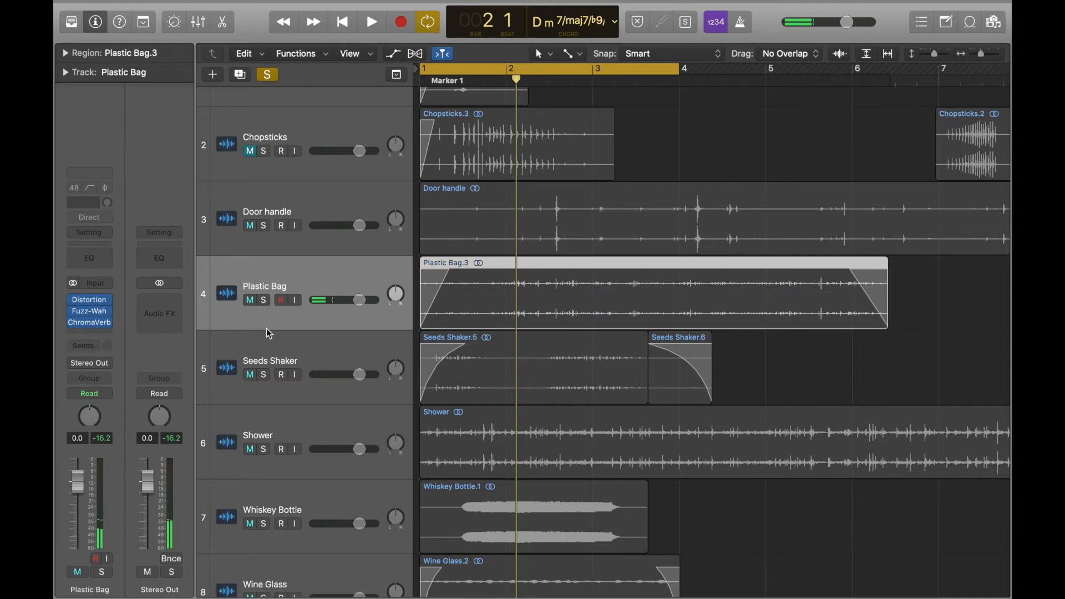
Solo Seeds Shaker, bypass its Channel EQ, Stereo Delay and Microphaser, and audition it dry
{"action": "left_click", "coordinate": [274, 357]}
{"action": "left_click", "coordinate": [264, 374]}
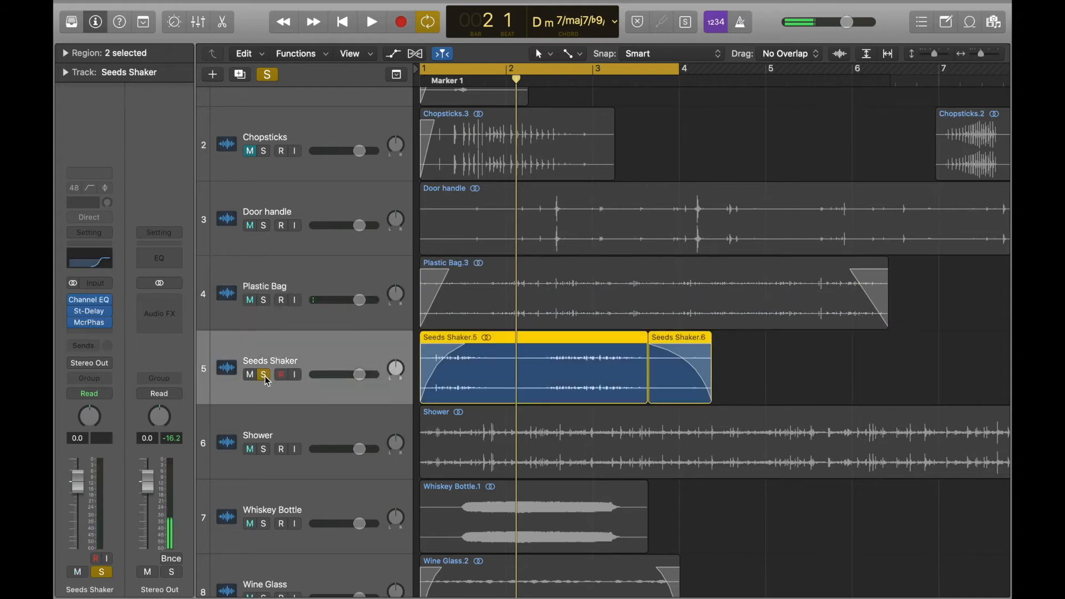
{"action": "scroll", "coordinate": [267, 380], "scroll_direction": "down", "scroll_amount": 2}
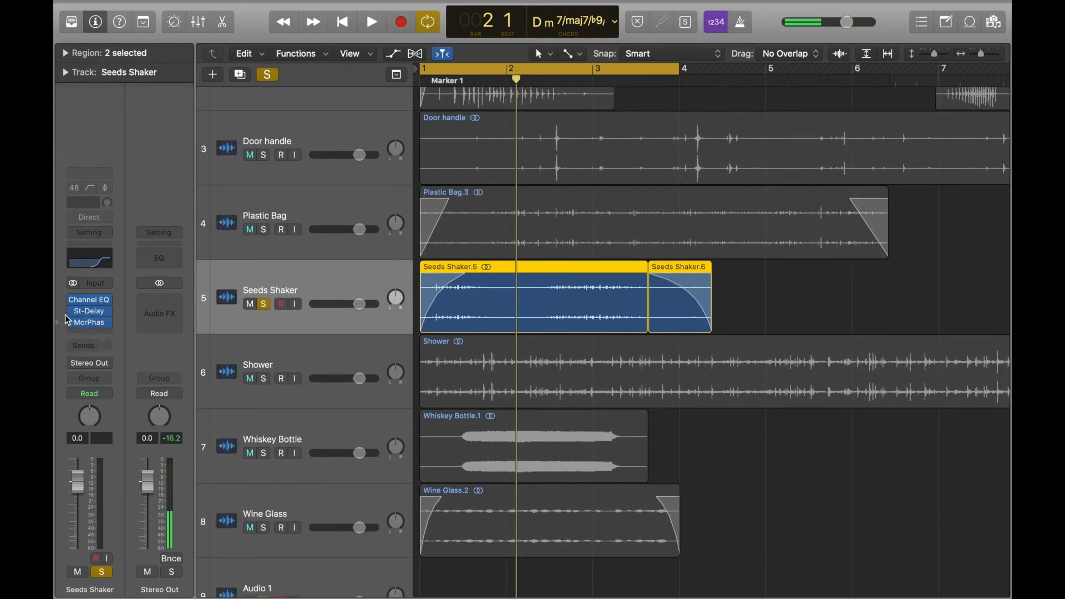
{"action": "left_click", "coordinate": [73, 300]}
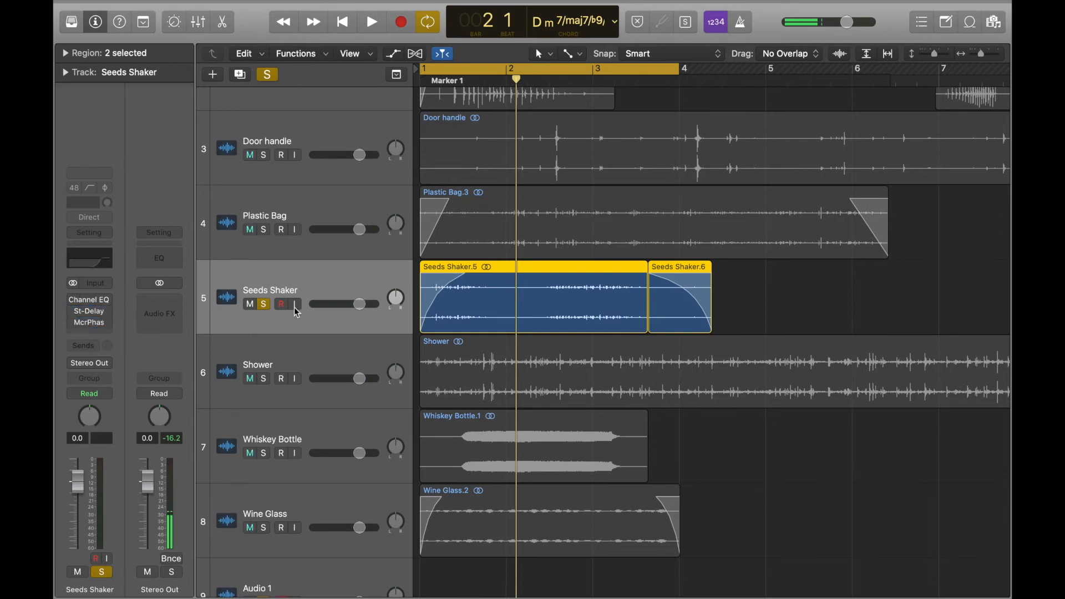
{"action": "key", "text": "space"}
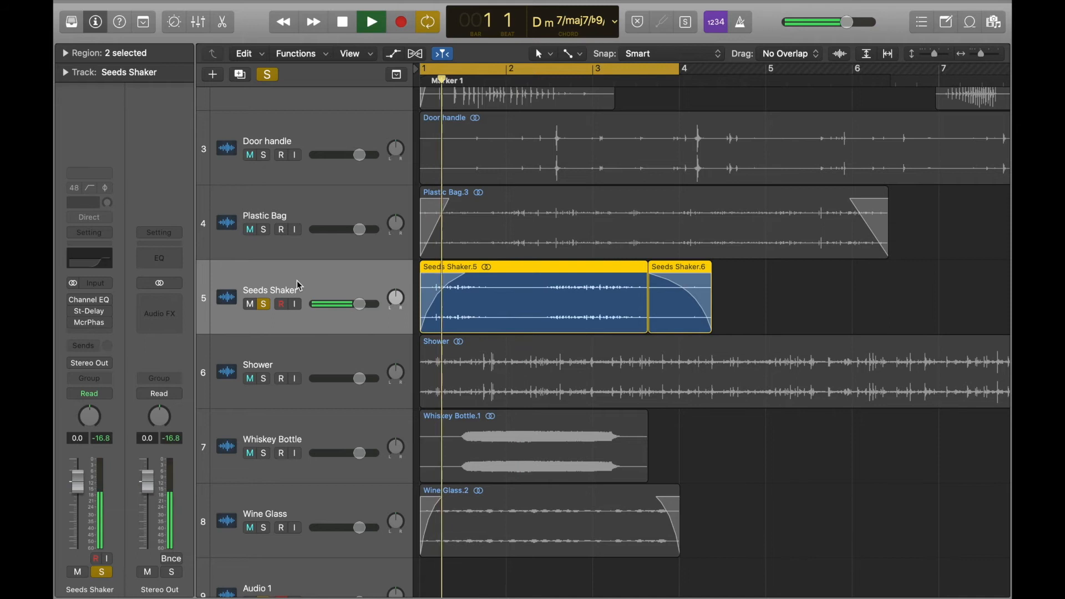
Open the Channel EQ on Seeds Shaker, place its window clear of the channel strip, and re-enable it
{"action": "left_click", "coordinate": [95, 261]}
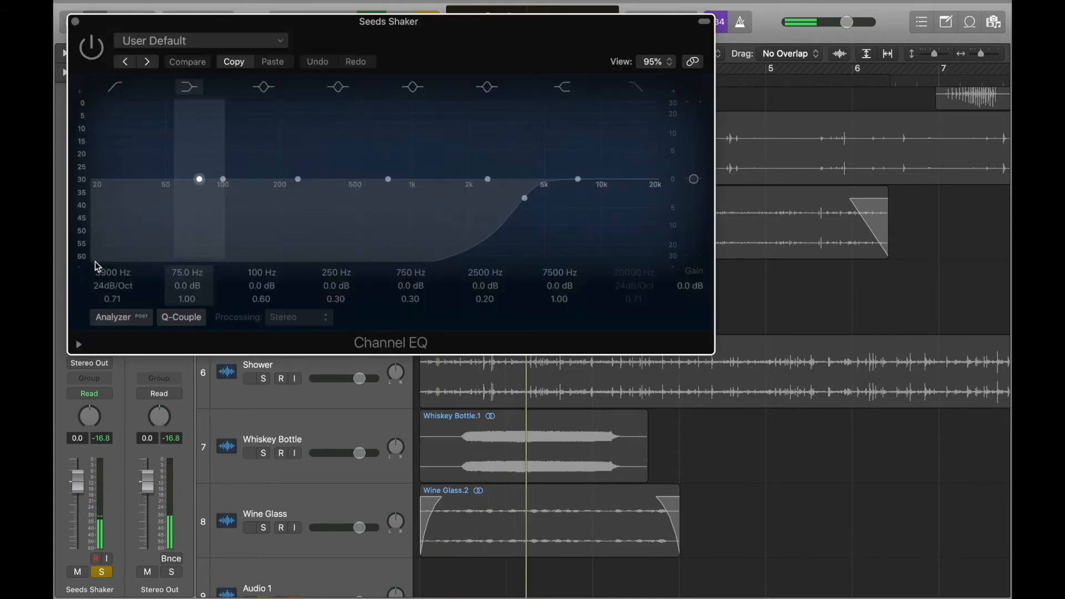
{"action": "left_click_drag", "start_coordinate": [107, 28], "coordinate": [393, 10]}
{"action": "mouse_move", "coordinate": [74, 302]}
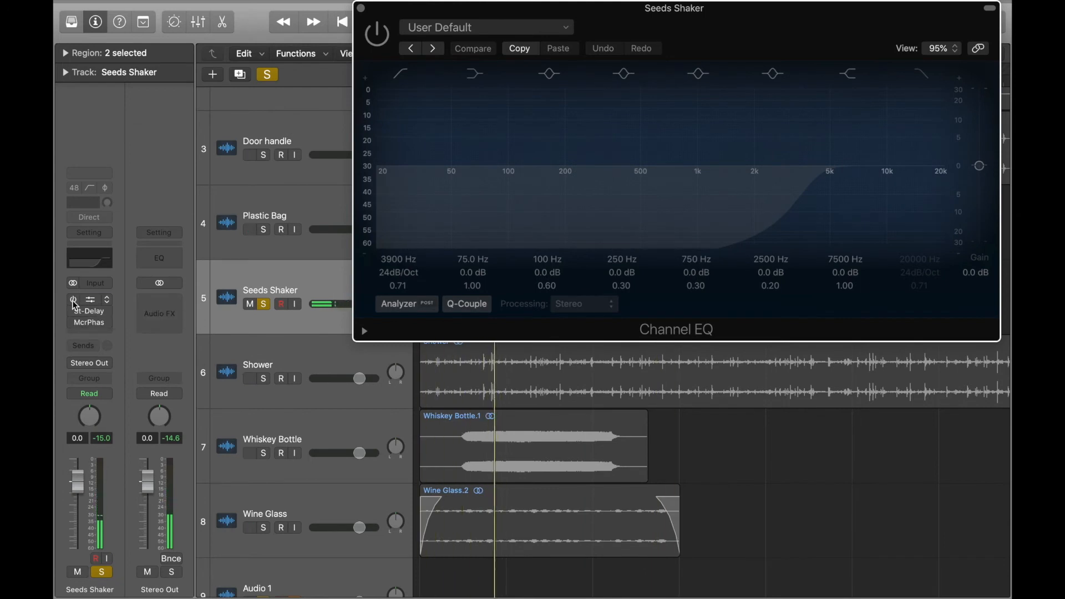
{"action": "left_click", "coordinate": [74, 302]}
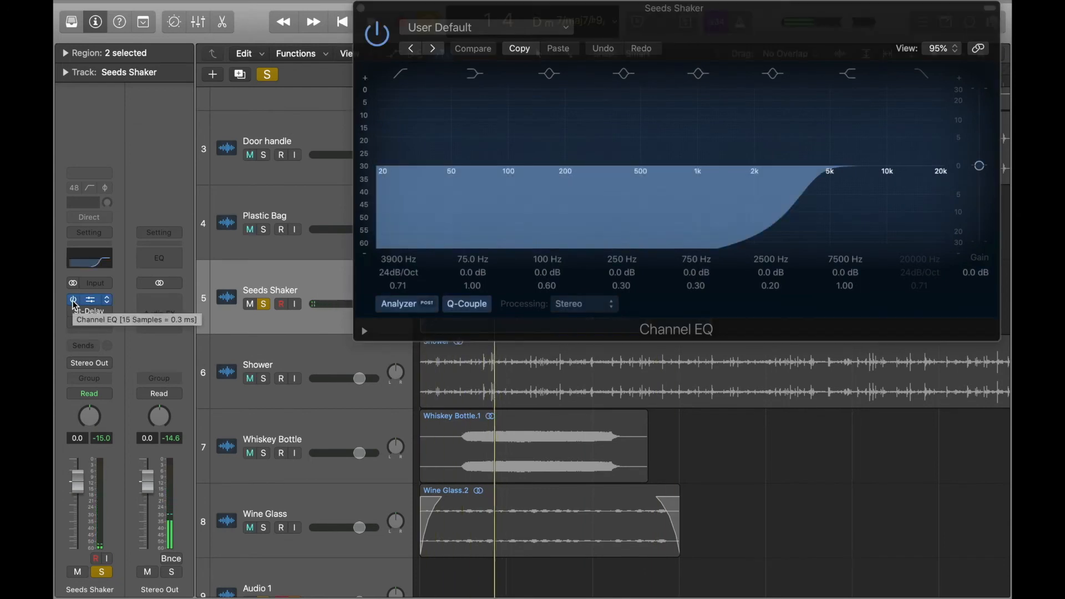
Audition Seeds Shaker with the Channel EQ on, and again with the Stereo Delay re-enabled as well
{"action": "key", "text": "space"}
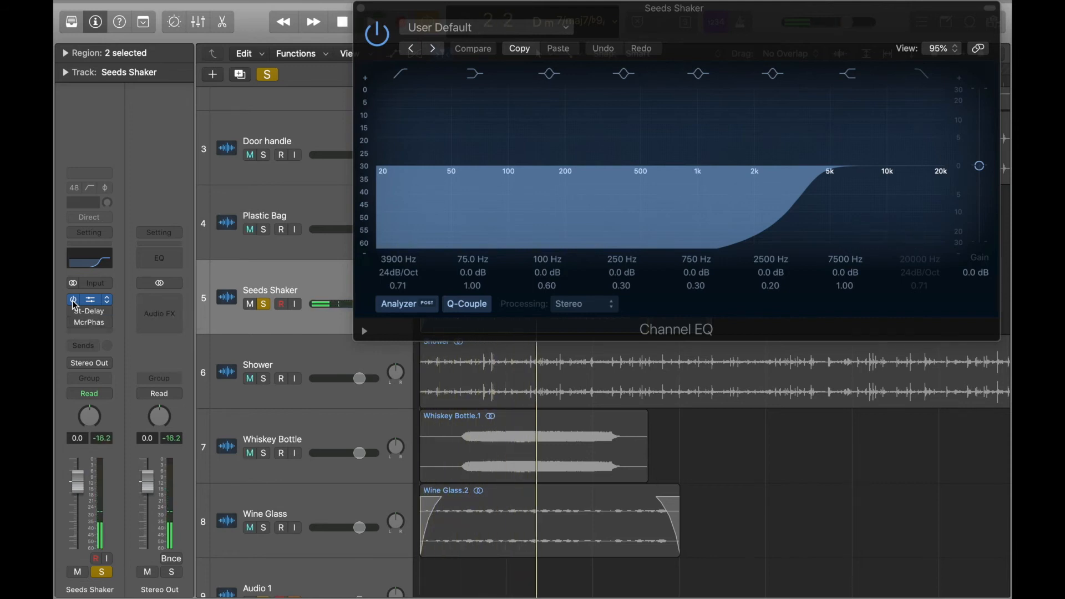
{"action": "key", "text": "space"}
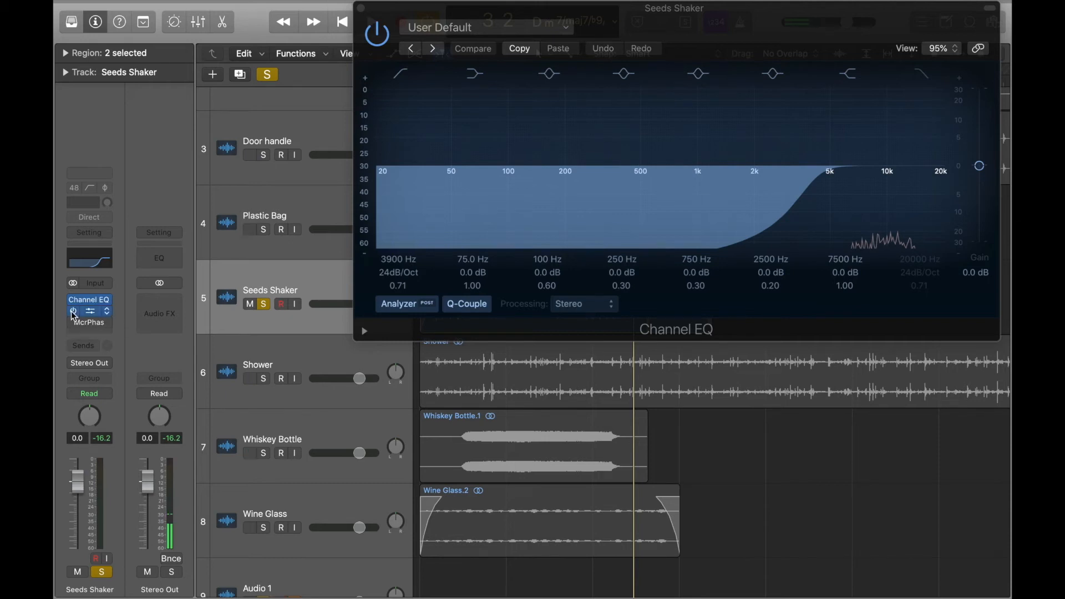
{"action": "key", "text": "space"}
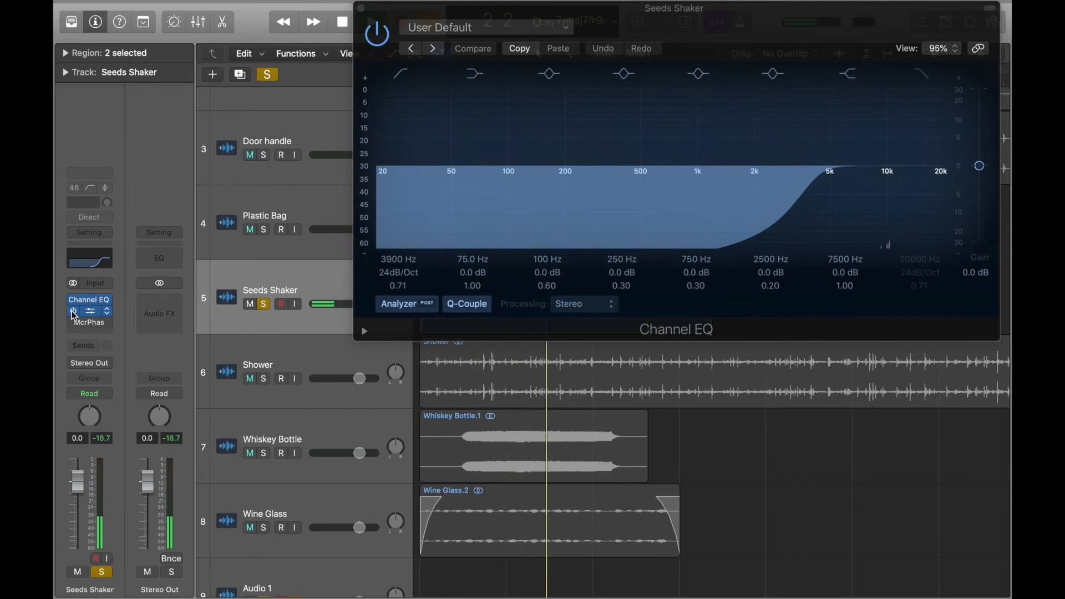
{"action": "key", "text": "space"}
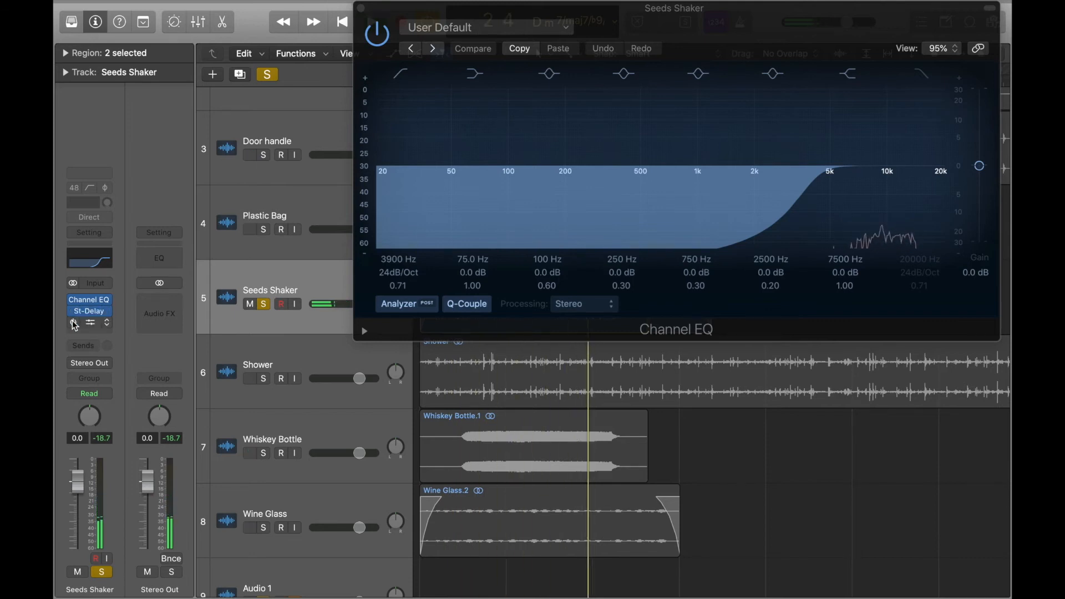
Open the Microphaser on Seeds Shaker in place of the Channel EQ window, re-enable and audition it, and close its window
{"action": "left_click", "coordinate": [89, 327]}
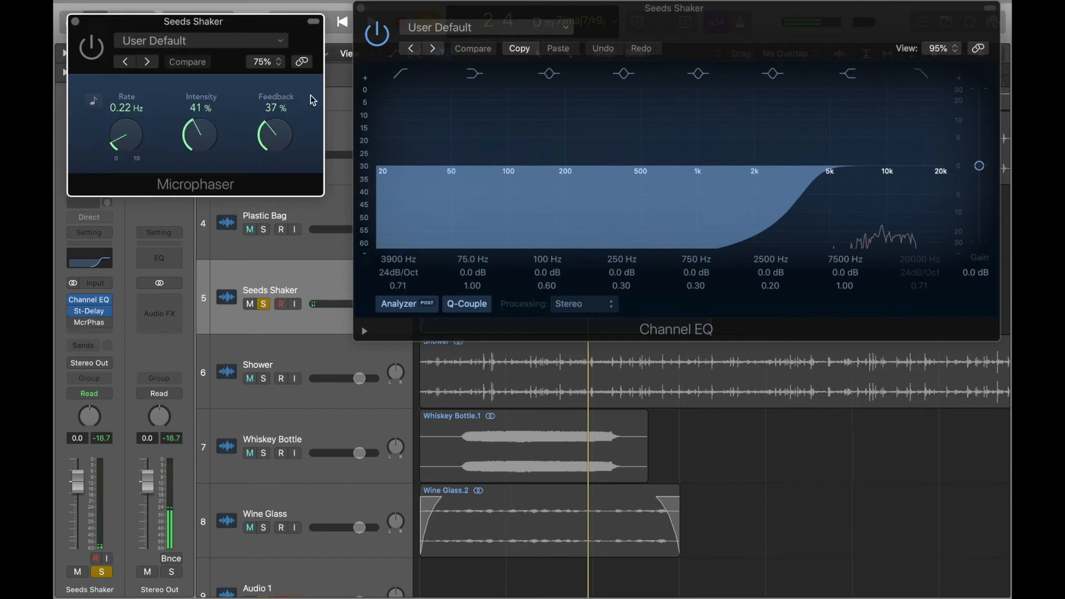
{"action": "left_click", "coordinate": [361, 9]}
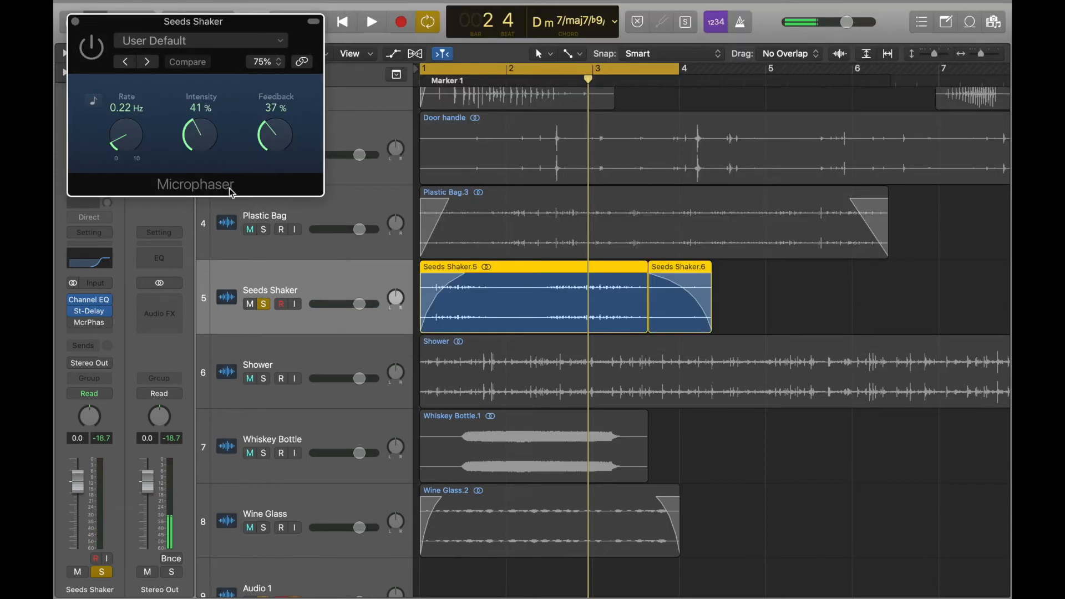
{"action": "left_click_drag", "start_coordinate": [316, 193], "coordinate": [412, 227]}
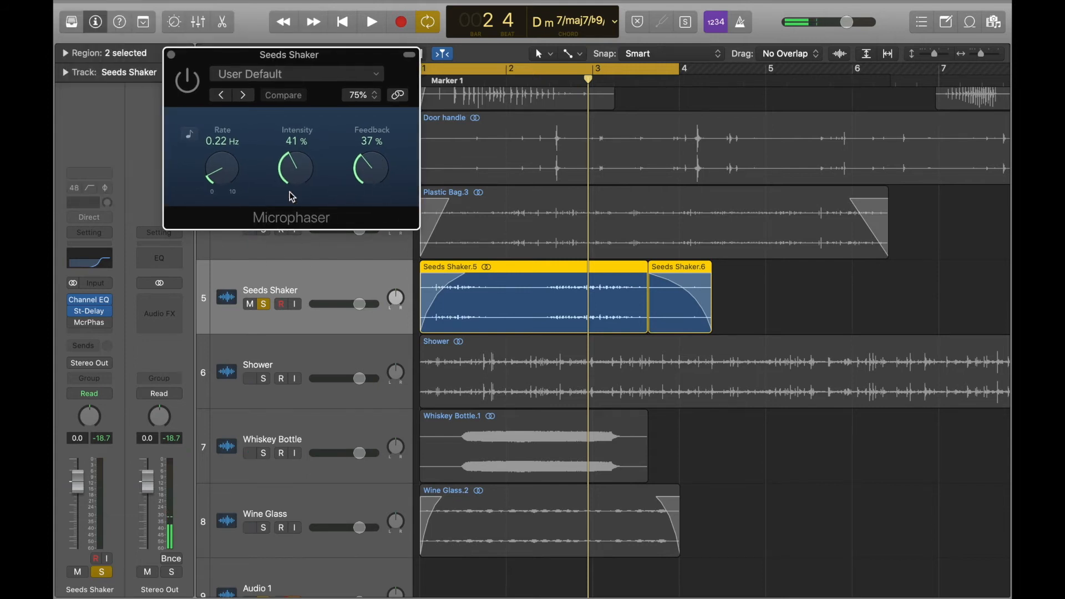
{"action": "left_click", "coordinate": [74, 324]}
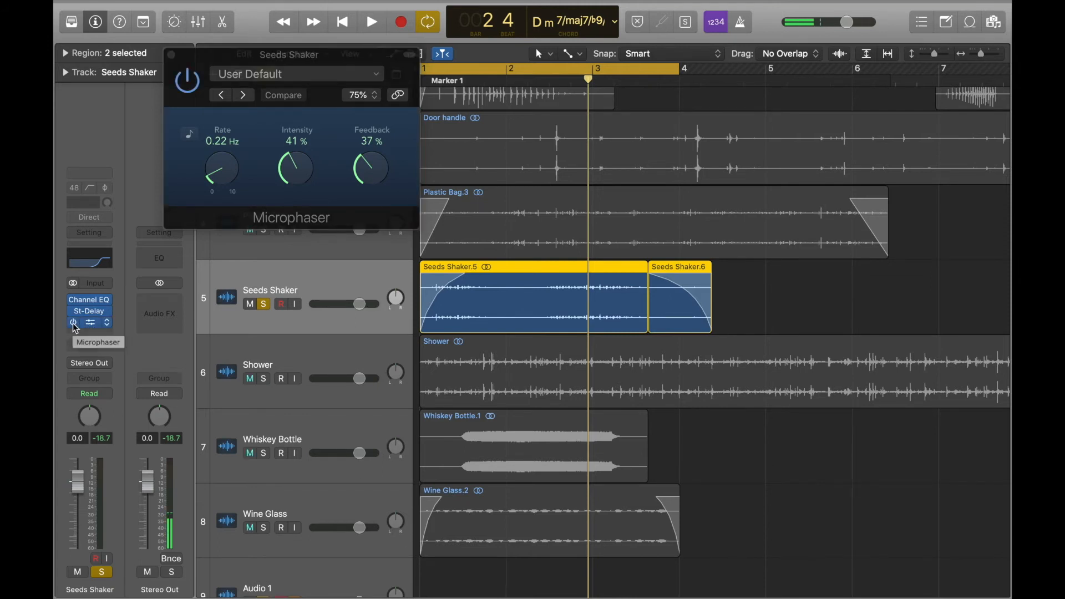
{"action": "key", "text": "space"}
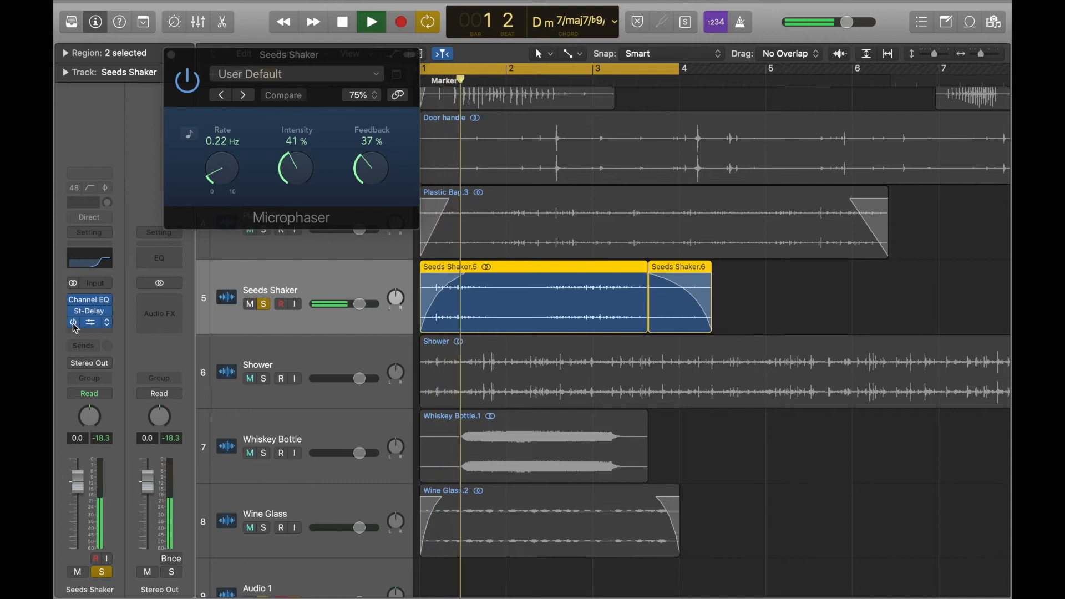
{"action": "key", "text": "space"}
{"action": "left_click", "coordinate": [171, 55]}
{"action": "left_click", "coordinate": [171, 56]}
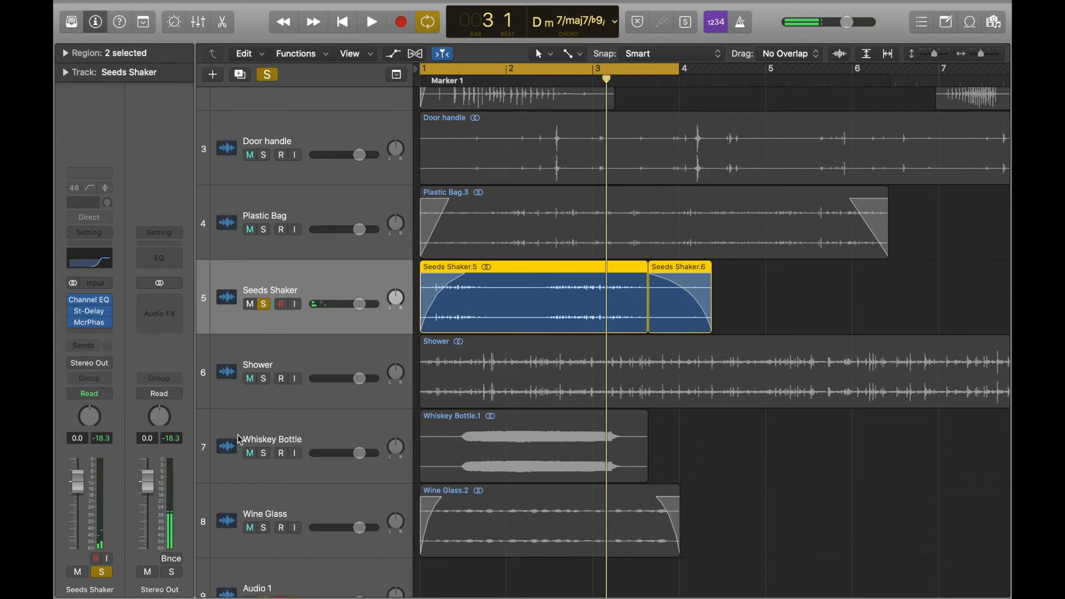
Unsolo the Seeds Shaker track and select the Whiskey Bottle track
{"action": "left_click", "coordinate": [264, 305]}
{"action": "left_click", "coordinate": [273, 350]}
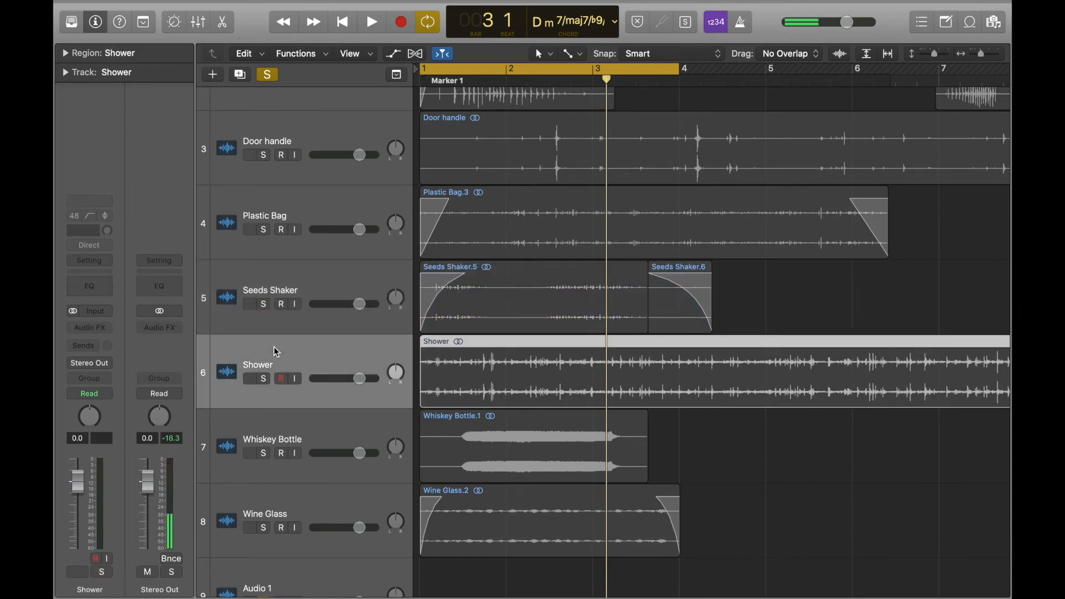
{"action": "scroll", "coordinate": [276, 350], "scroll_direction": "down", "scroll_amount": 1}
{"action": "scroll", "coordinate": [277, 352], "scroll_direction": "down", "scroll_amount": 3}
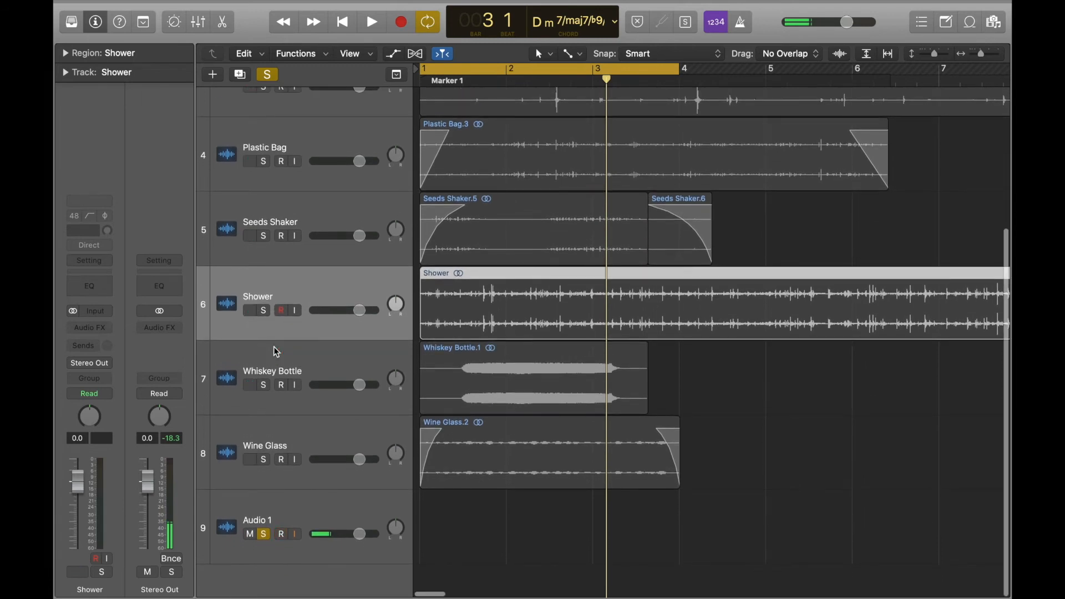
{"action": "left_click", "coordinate": [320, 350]}
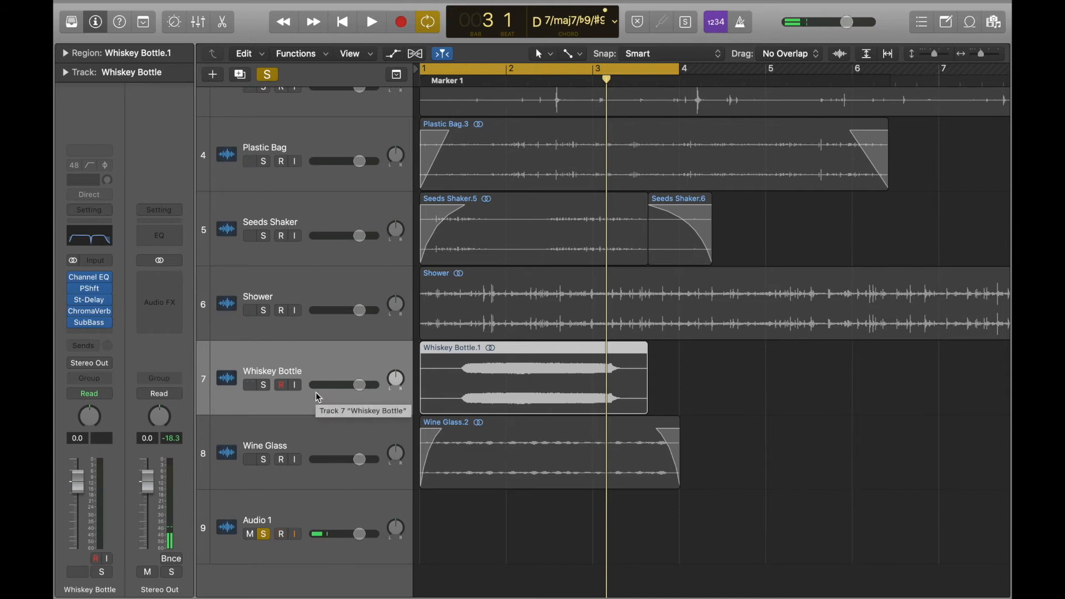
Return the playhead to the start and bypass the Channel EQ, Pitch Shifter, Stereo Delay, ChromaVerb and SubBass on Whiskey Bottle
{"action": "key", "text": "Return"}
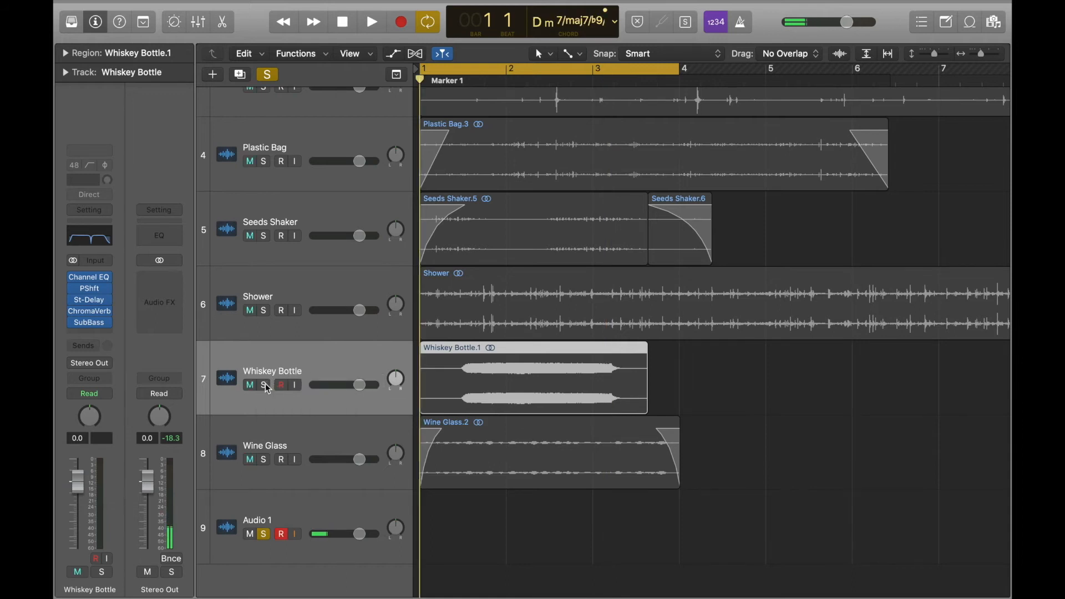
{"action": "left_click", "coordinate": [72, 277]}
{"action": "left_click", "coordinate": [73, 289]}
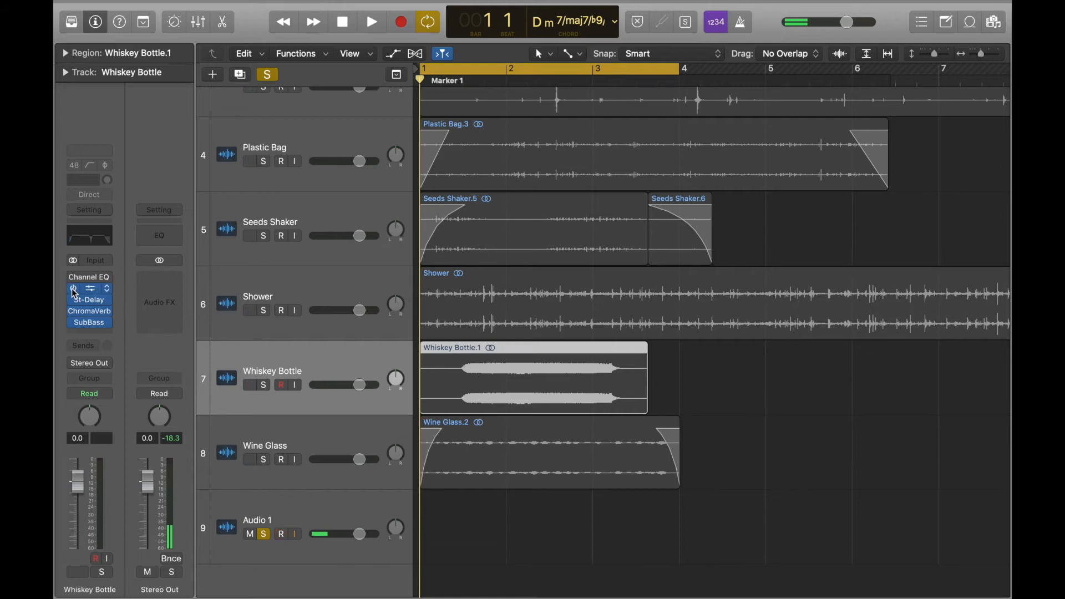
{"action": "left_click", "coordinate": [73, 299]}
{"action": "left_click", "coordinate": [72, 311]}
{"action": "left_click", "coordinate": [73, 322]}
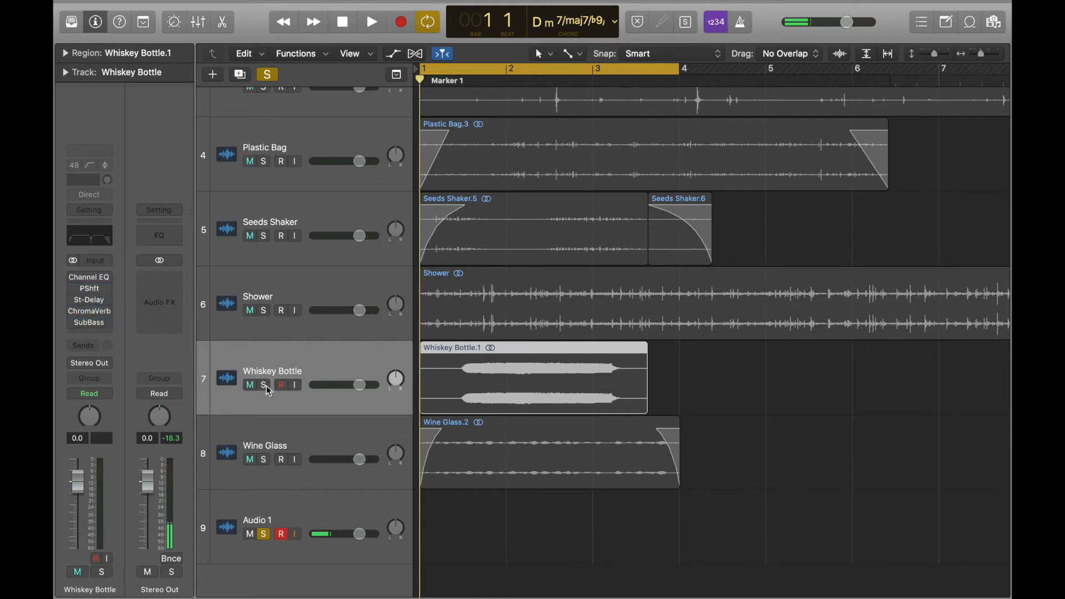
Solo the Whiskey Bottle track and audition it dry
{"action": "left_click", "coordinate": [265, 386]}
{"action": "key", "text": "space"}
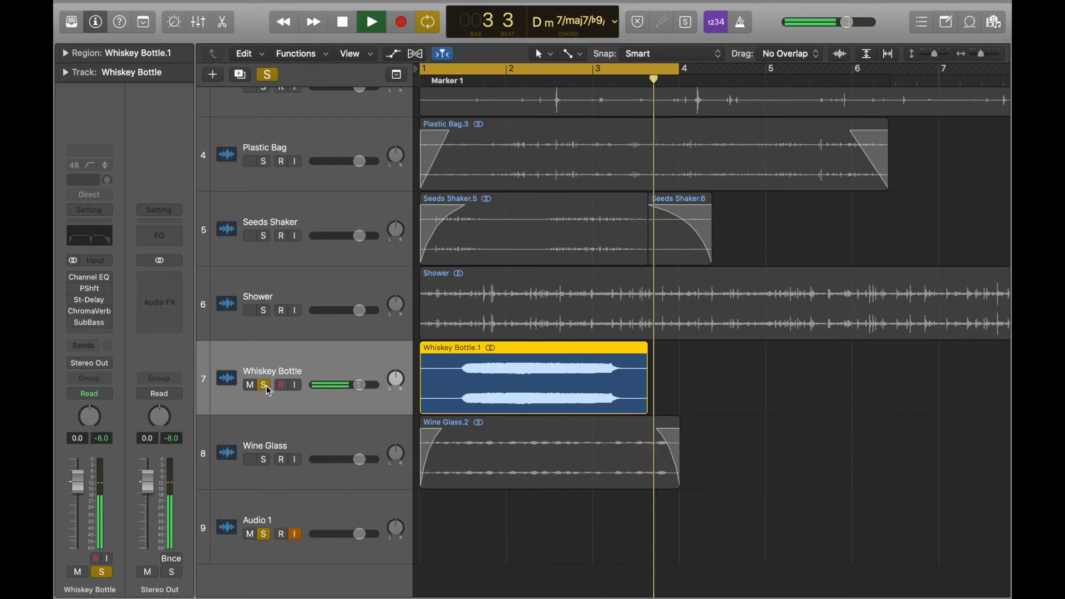
{"action": "key", "text": "space"}
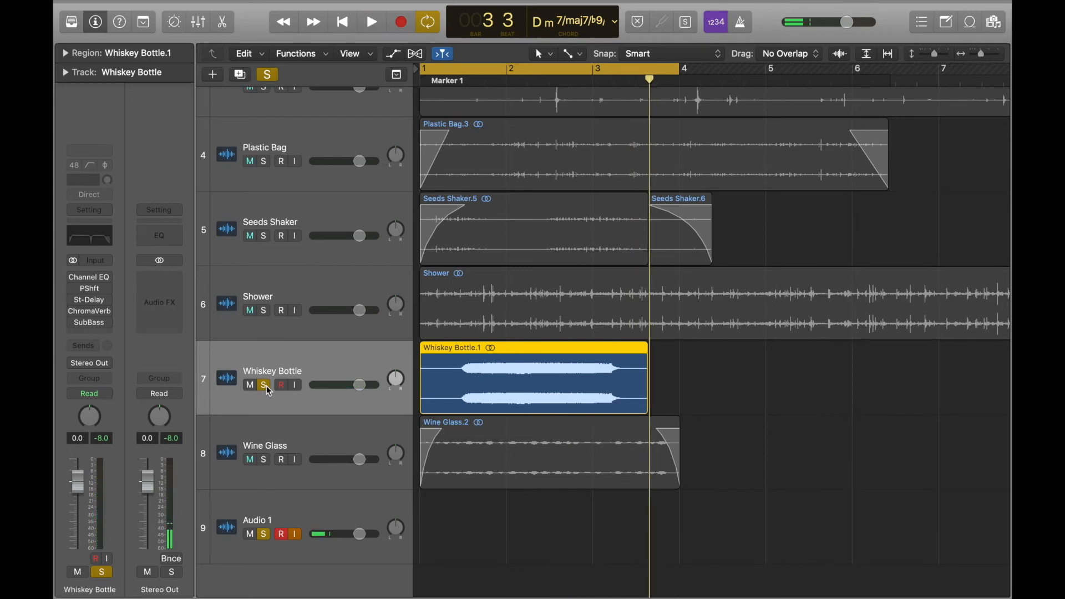
Open the Channel EQ on Whiskey Bottle, place its window clear of the channel strip, and re-enable and audition it
{"action": "left_click", "coordinate": [280, 432]}
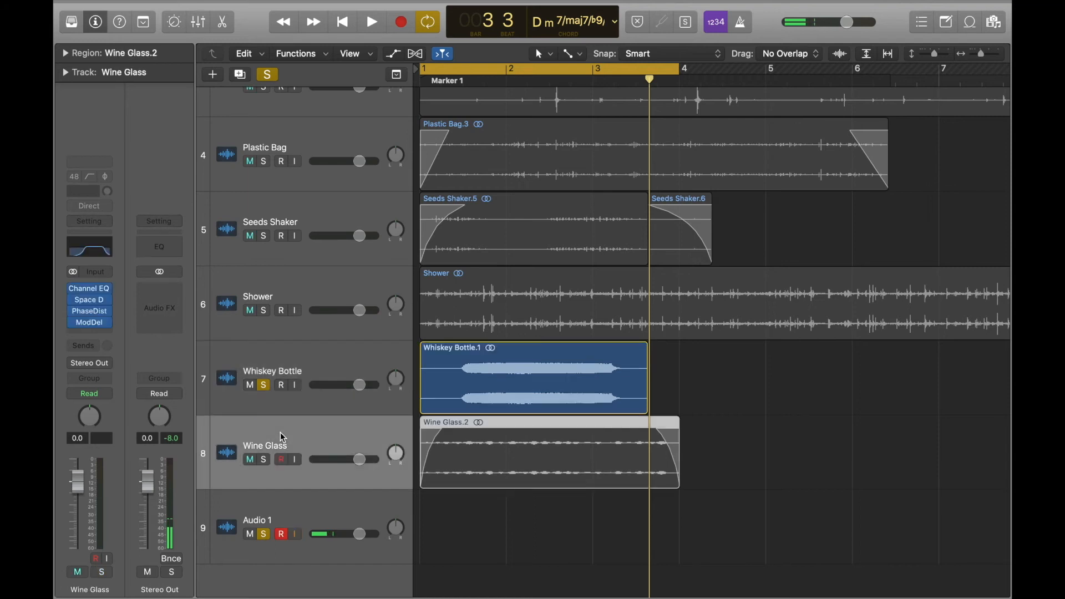
{"action": "left_click", "coordinate": [311, 364]}
{"action": "left_click", "coordinate": [94, 282]}
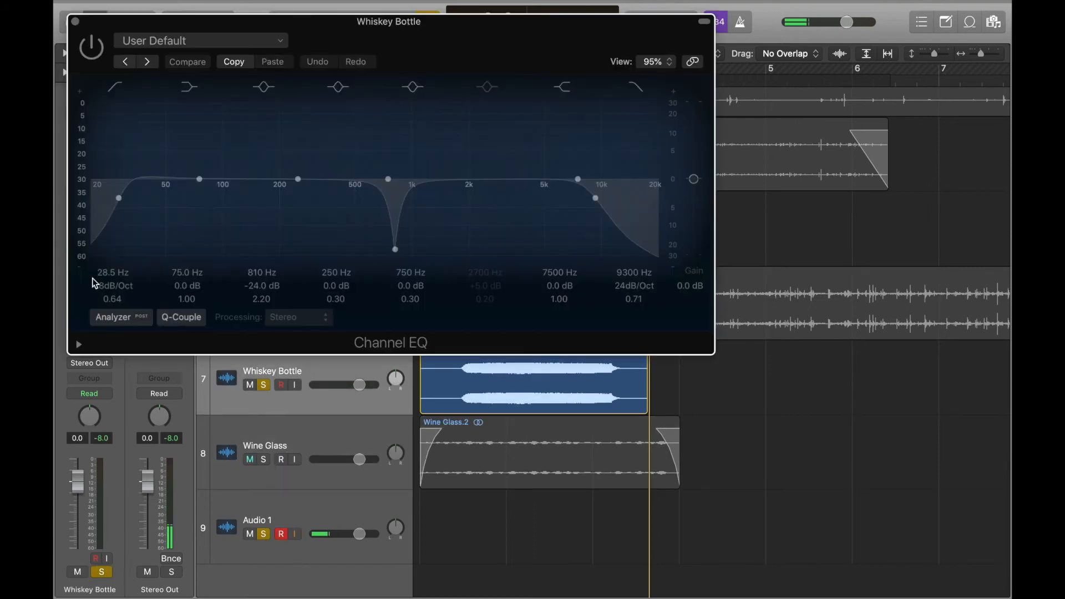
{"action": "left_click_drag", "start_coordinate": [452, 15], "coordinate": [841, 3]}
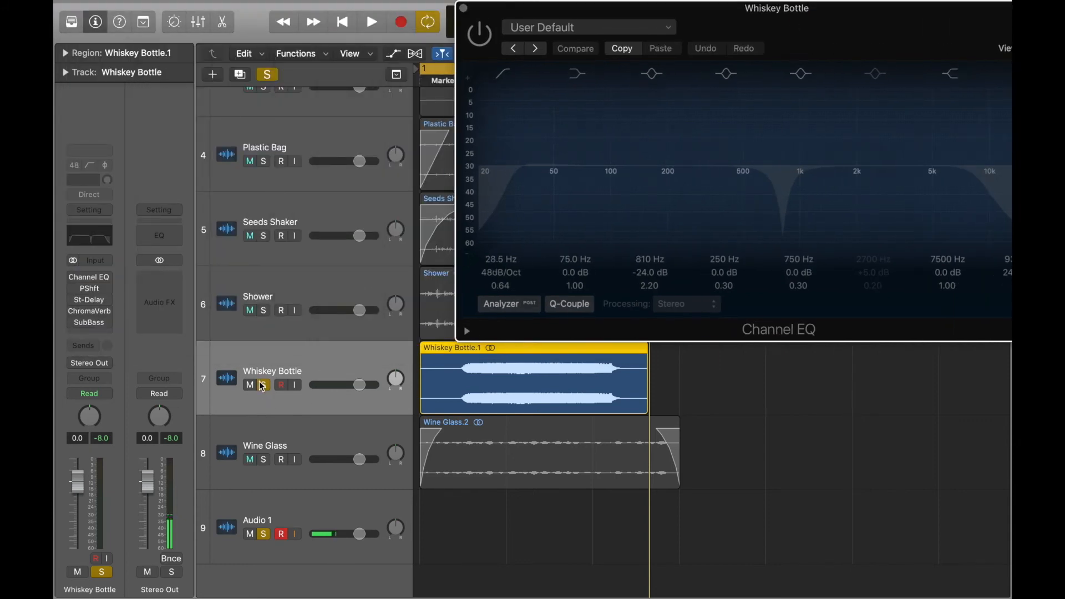
{"action": "key", "text": "space"}
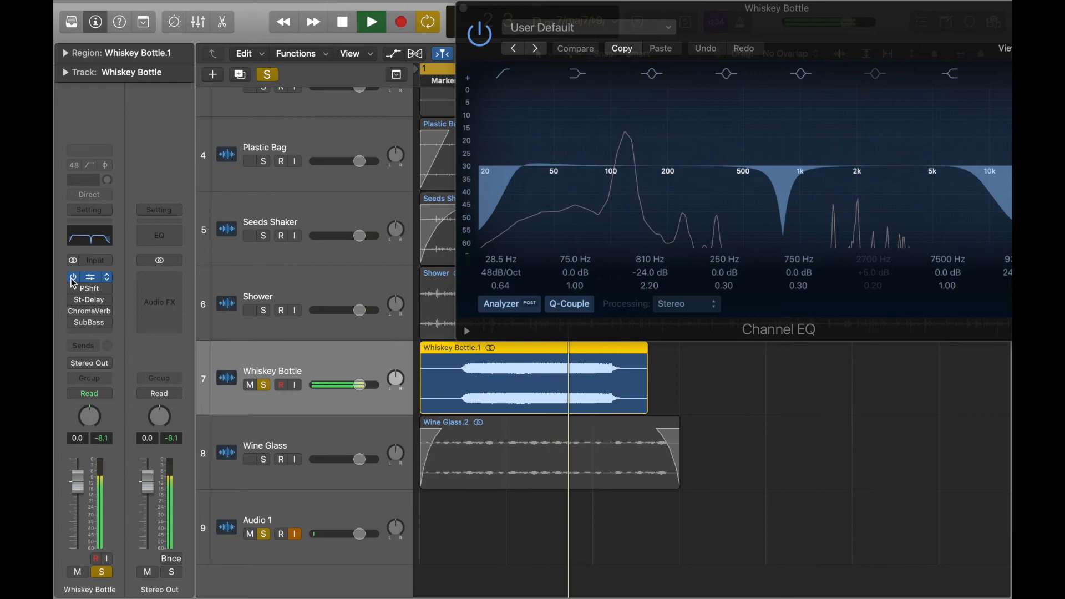
{"action": "key", "text": "space"}
Move the Whiskey Bottle Channel EQ window fully into view, examine its curve, and close it
{"action": "mouse_move", "coordinate": [471, 16]}
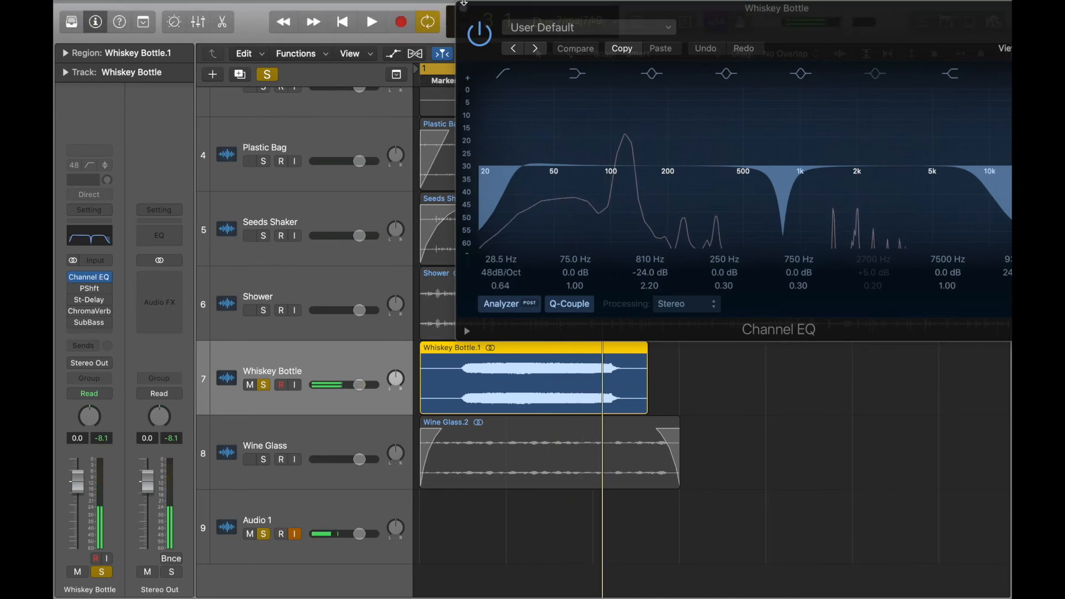
{"action": "left_click_drag", "start_coordinate": [464, 33], "coordinate": [456, 99]}
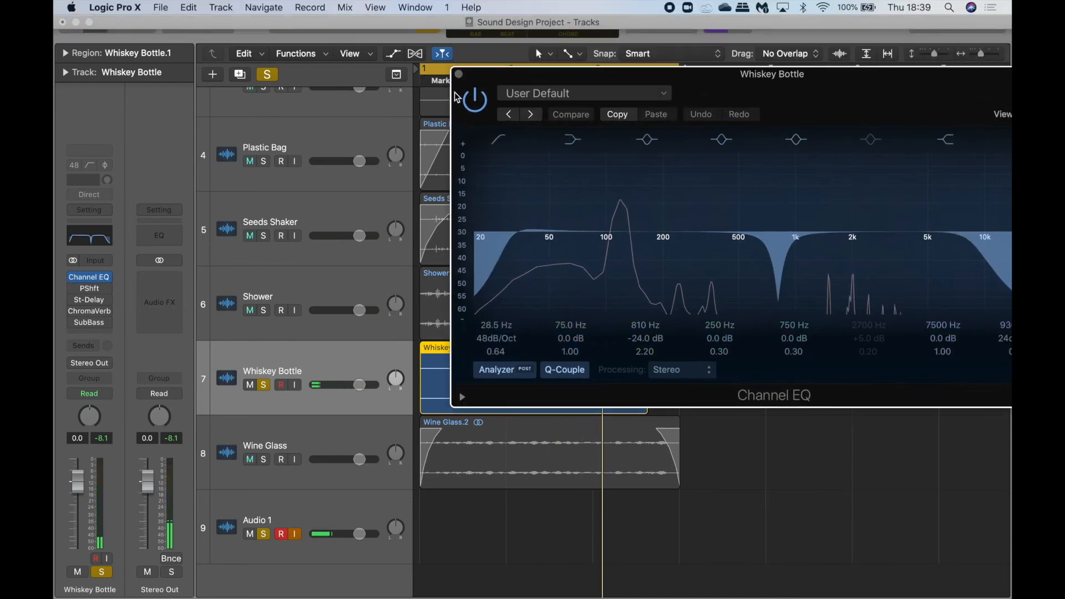
{"action": "left_click_drag", "start_coordinate": [675, 88], "coordinate": [493, 76]}
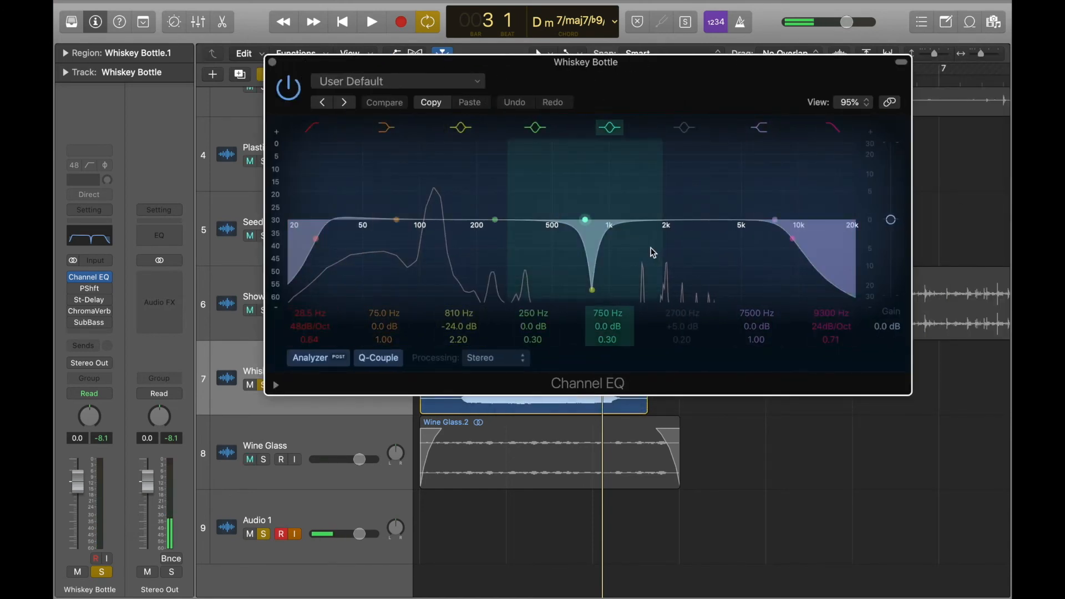
{"action": "left_click_drag", "start_coordinate": [296, 71], "coordinate": [352, 67]}
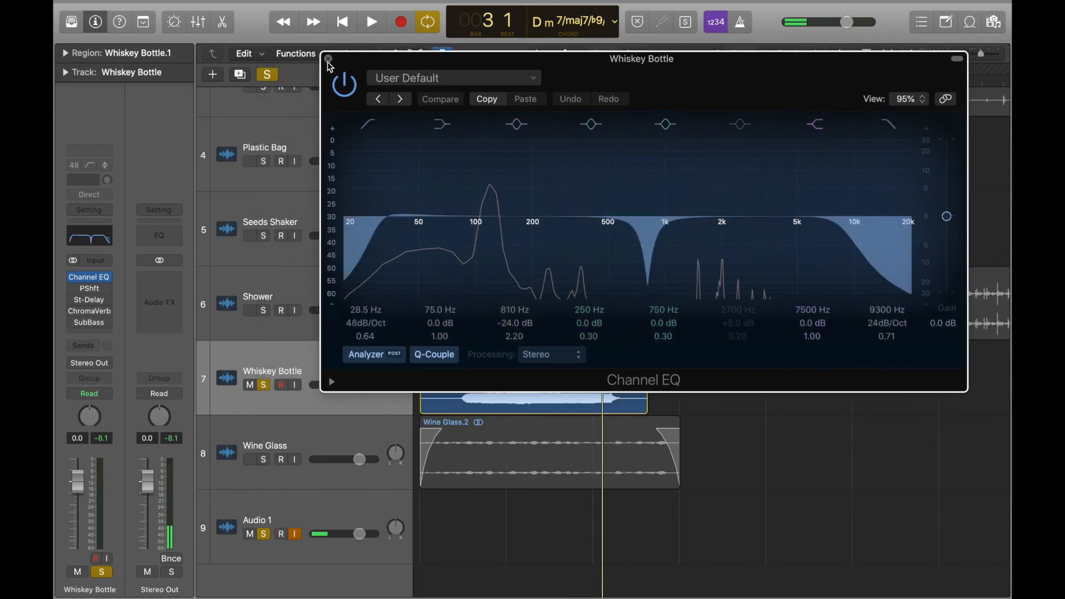
{"action": "left_click", "coordinate": [329, 59]}
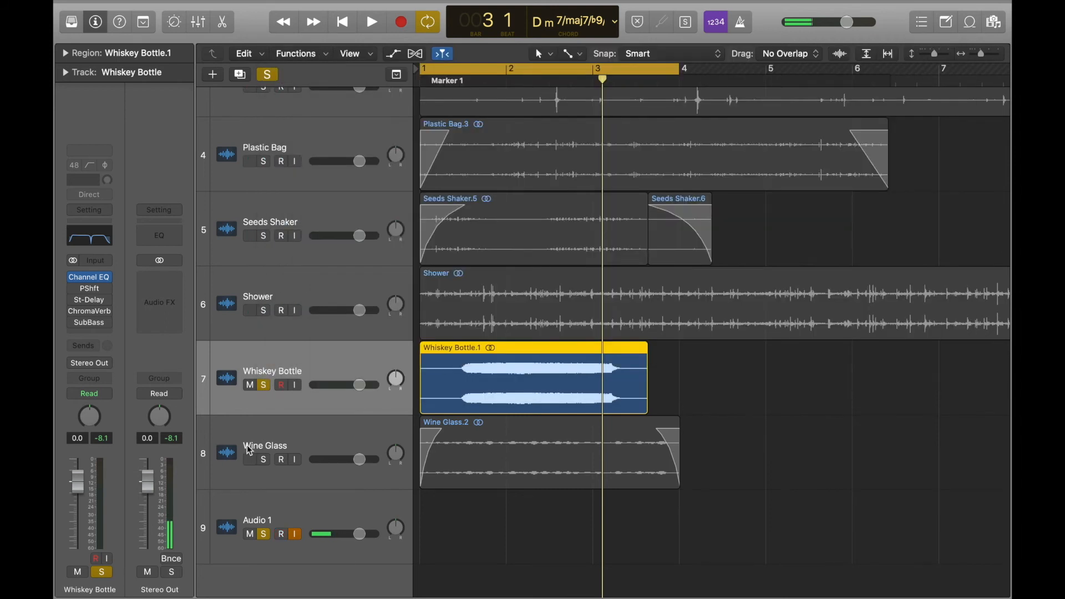
Open the Pitch Shifter on Whiskey Bottle, re-enable it, audition the track from the start, and close the plug-in window
{"action": "mouse_move", "coordinate": [90, 293]}
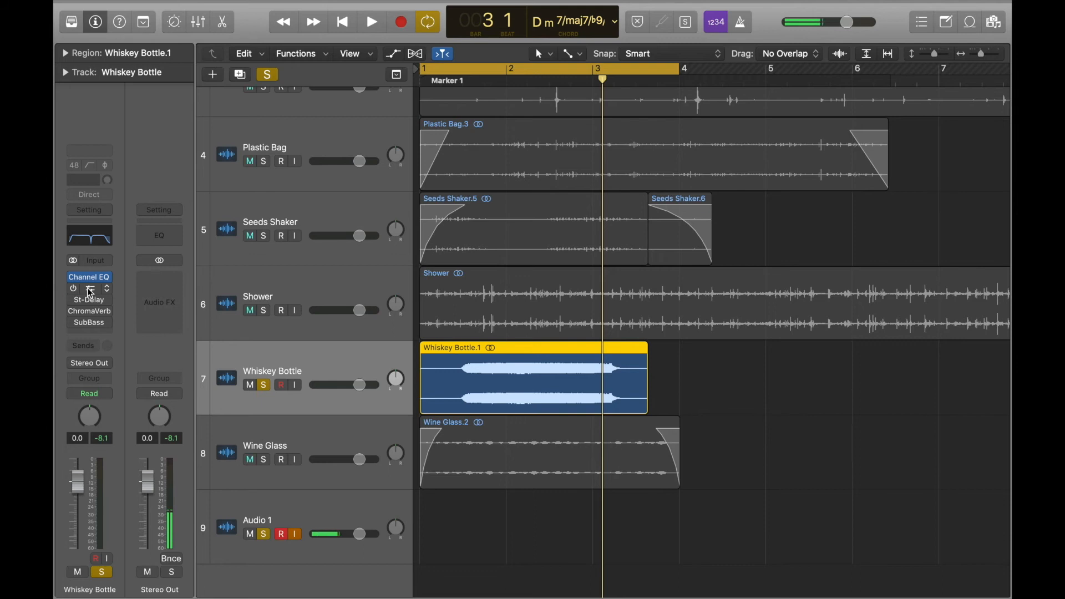
{"action": "key", "text": "Return"}
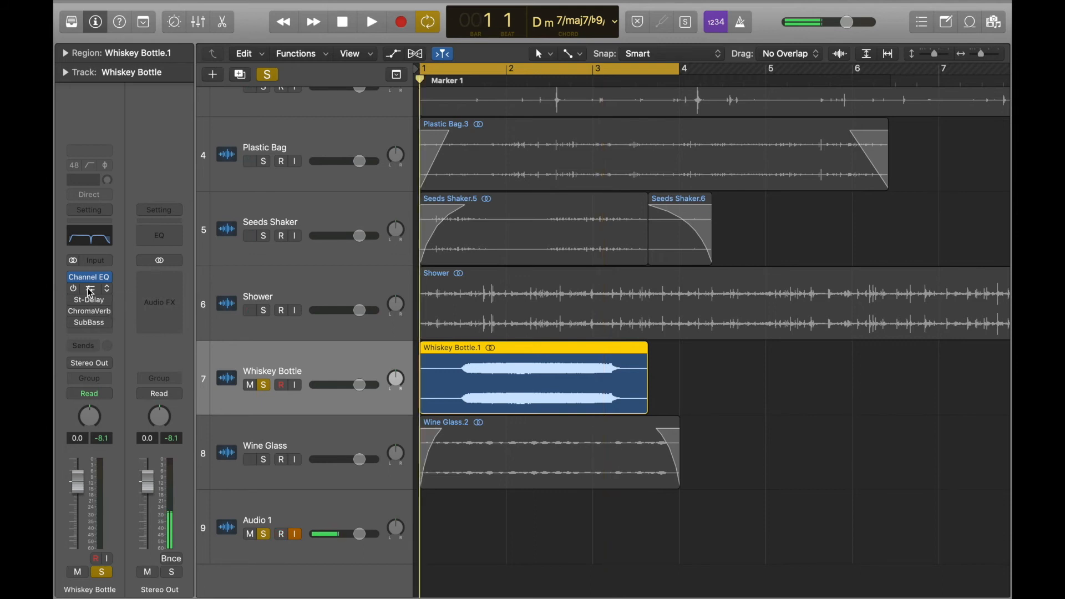
{"action": "left_click", "coordinate": [90, 293]}
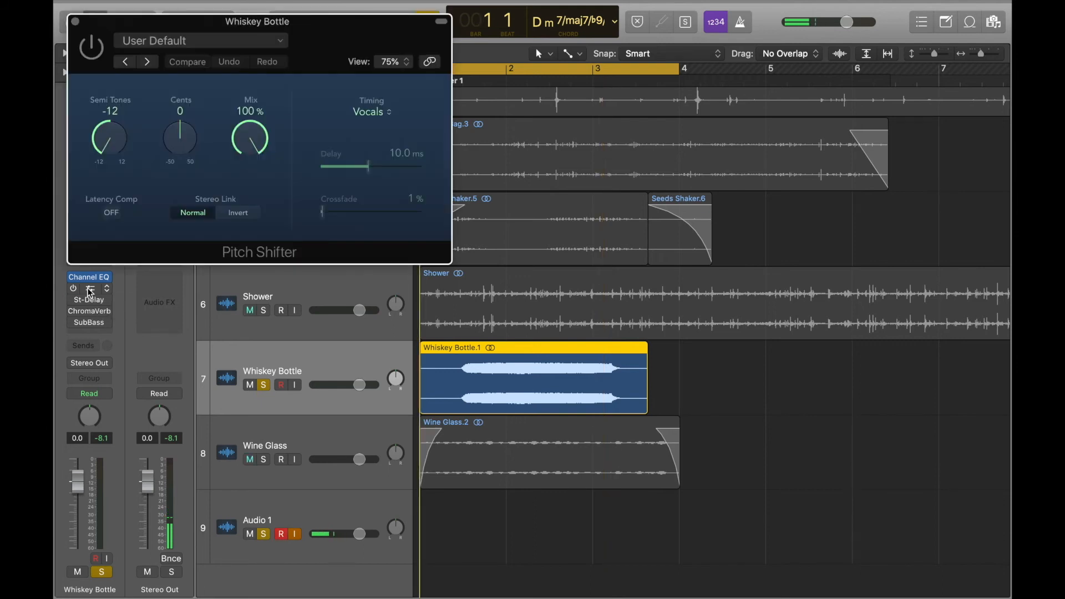
{"action": "key", "text": "space"}
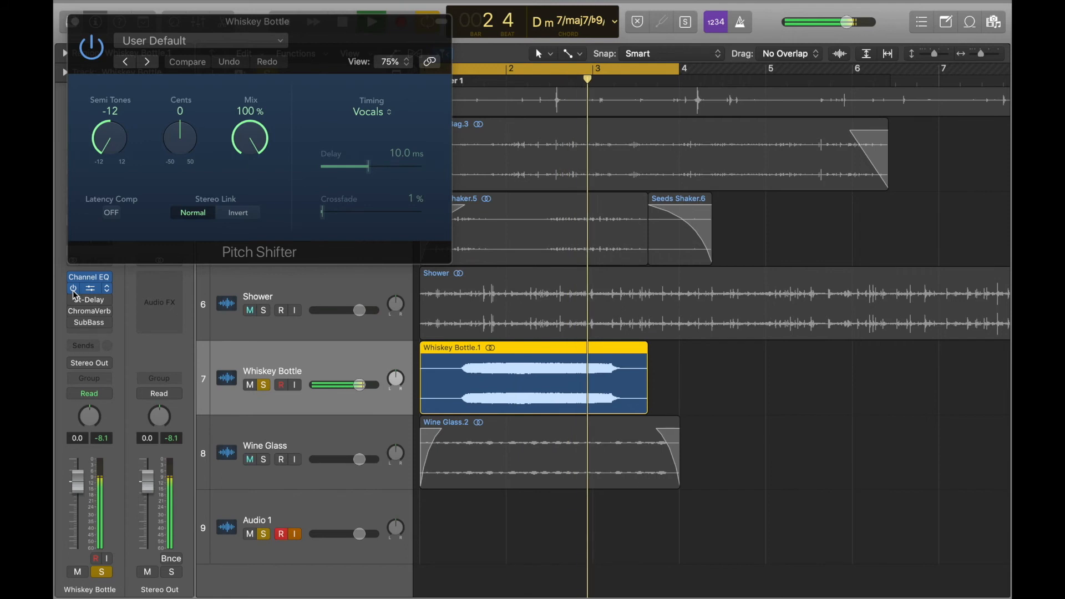
{"action": "key", "text": "space"}
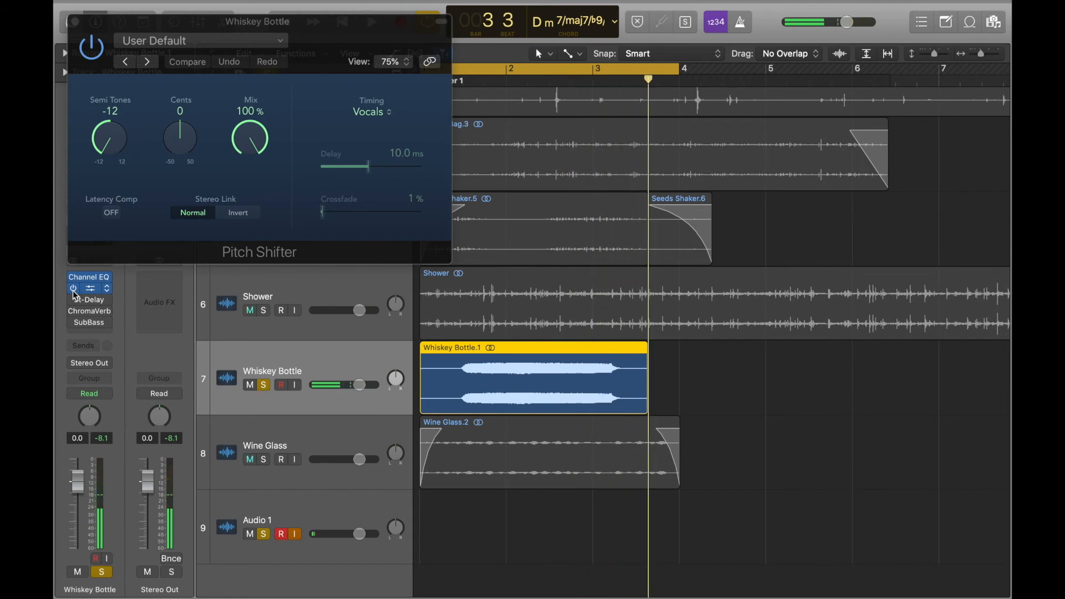
{"action": "left_click", "coordinate": [77, 24]}
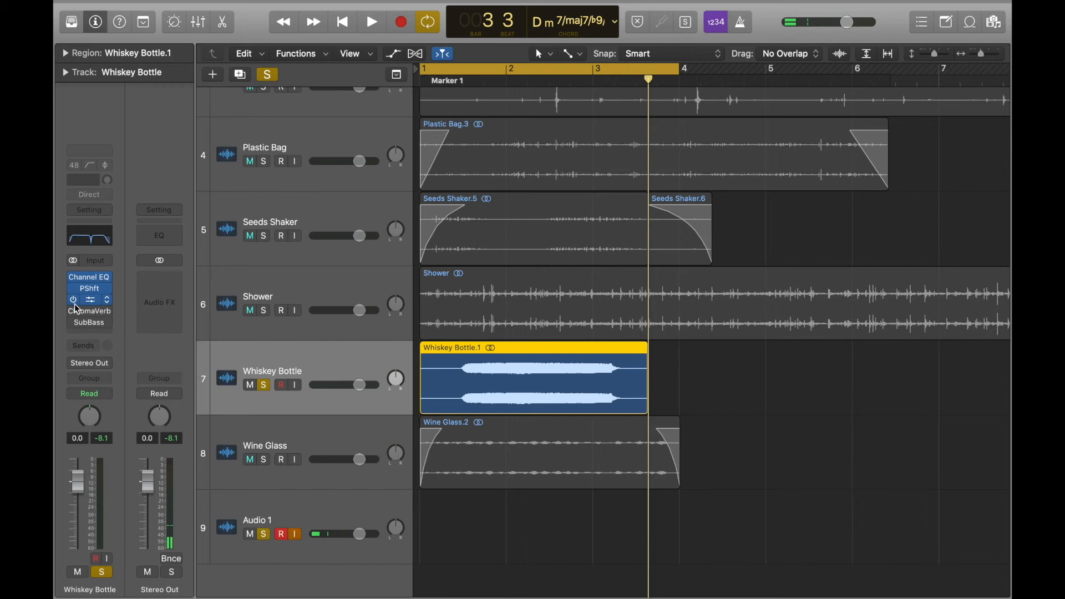
Re-enable the stereo delay and ChromaVerb on Whiskey Bottle and audition the track from the start
{"action": "key", "text": "Return"}
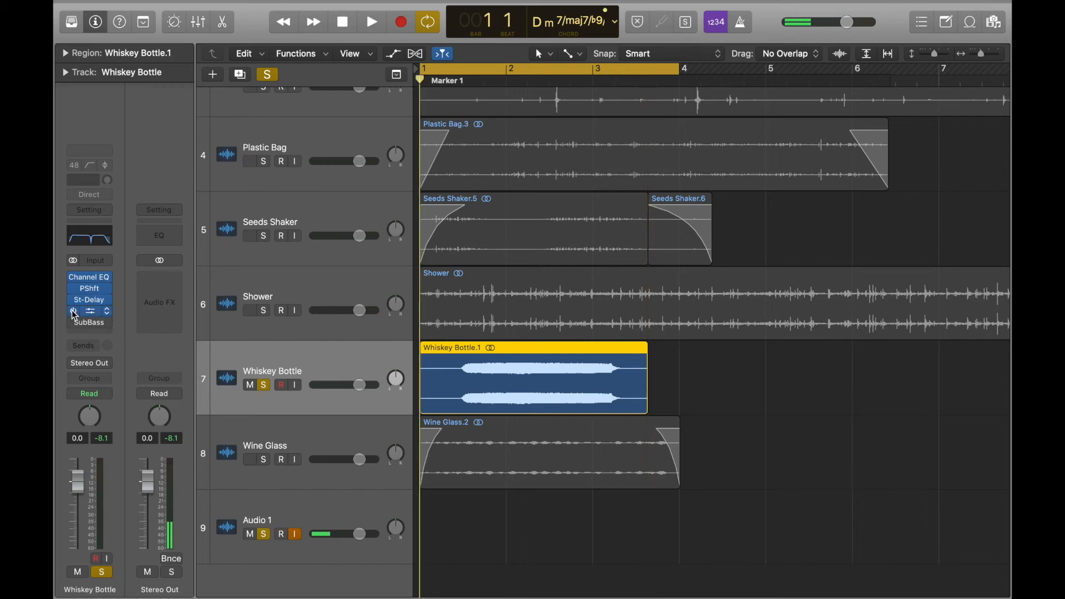
{"action": "key", "text": "space"}
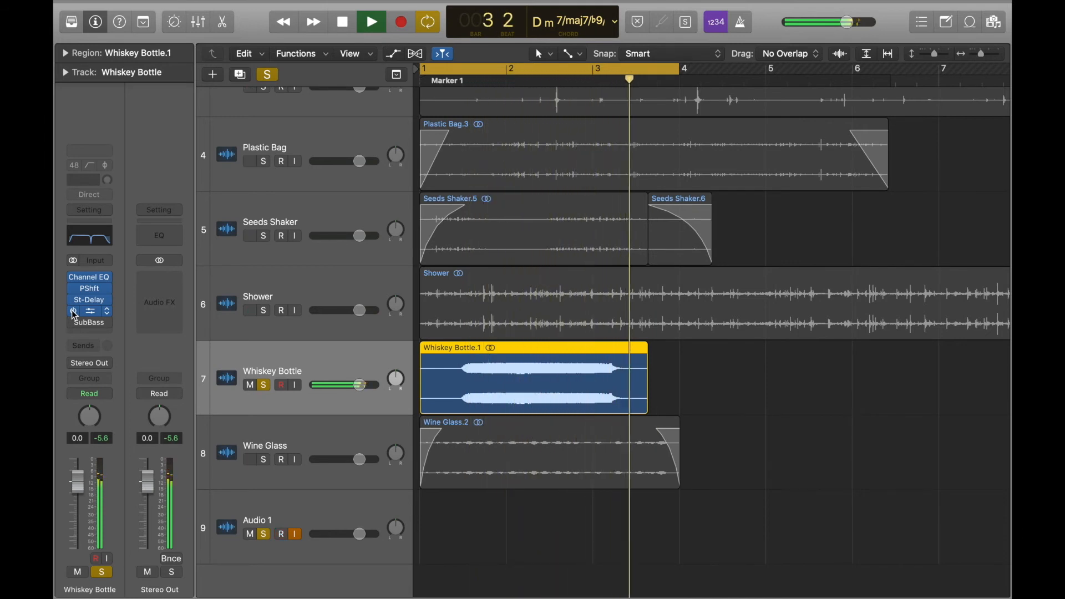
{"action": "key", "text": "space"}
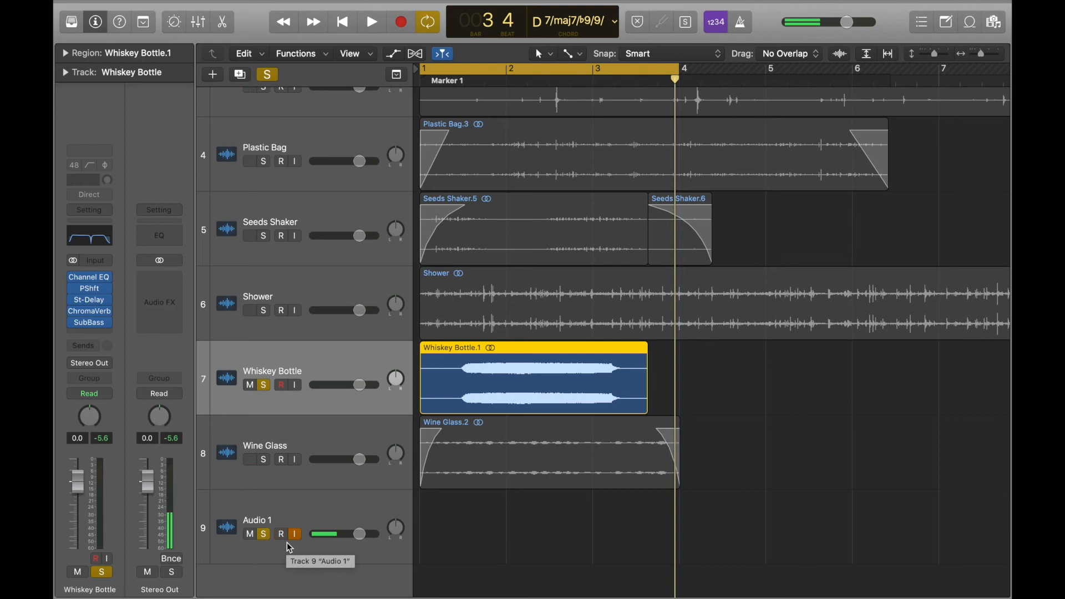
Re-enable SubBass on Whiskey Bottle, check its settings in the plug-in window, close it, and audition the track from the start
{"action": "key", "text": "Return"}
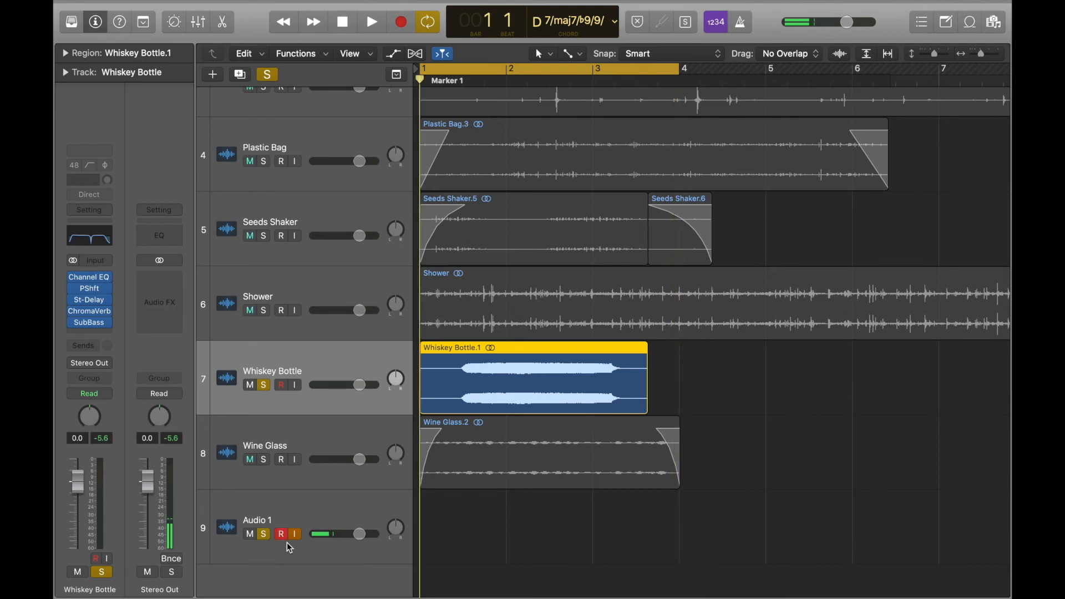
{"action": "left_click", "coordinate": [90, 323]}
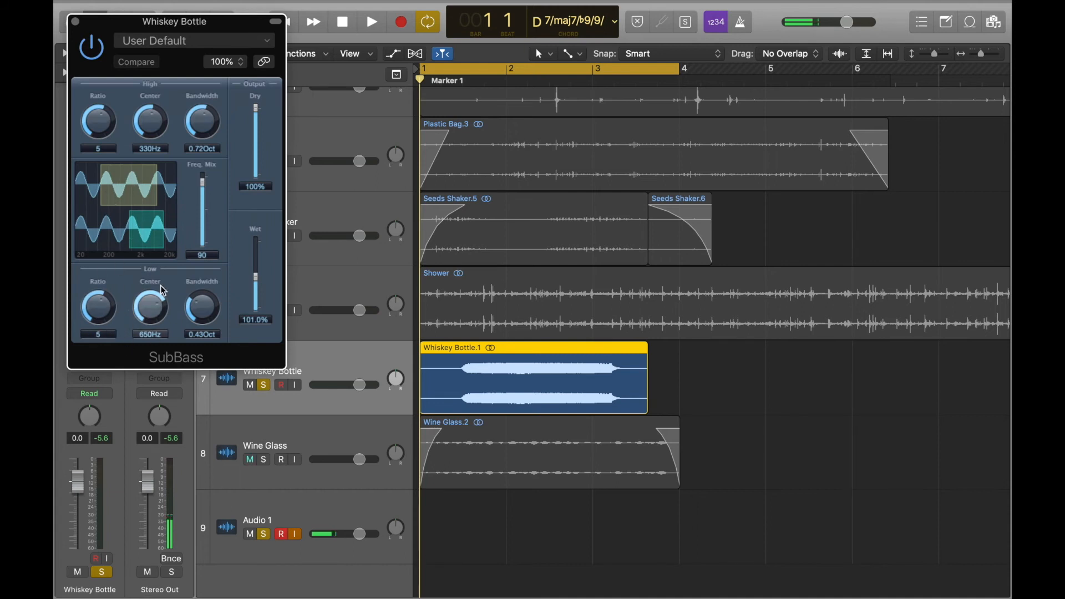
{"action": "left_click", "coordinate": [75, 22]}
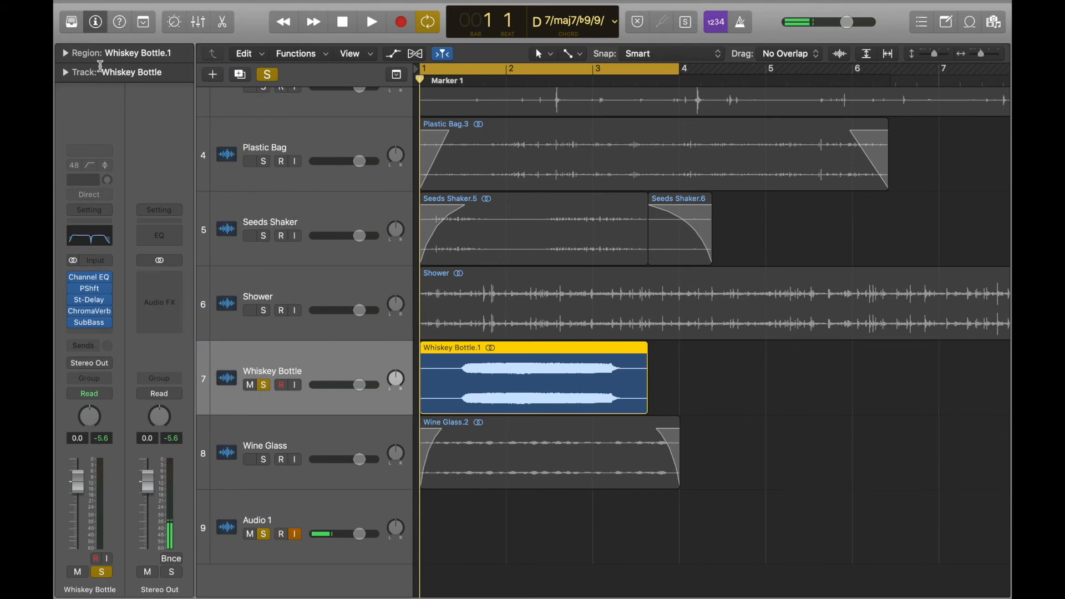
{"action": "key", "text": "space"}
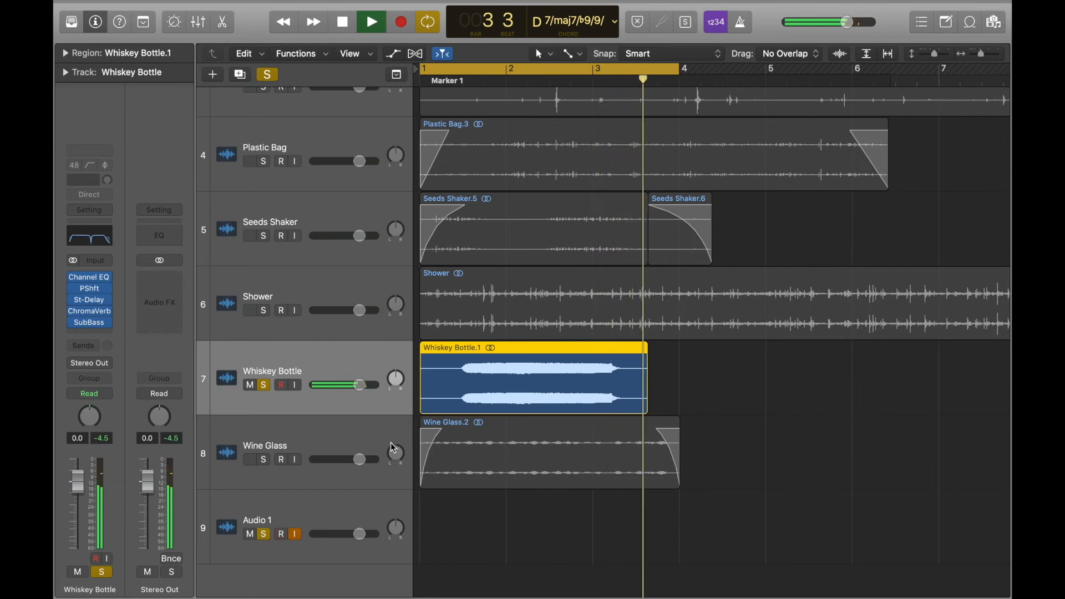
{"action": "key", "text": "space"}
Switch the solo from Whiskey Bottle to Wine Glass and audition it from the start with its plug-ins active
{"action": "left_click", "coordinate": [265, 388]}
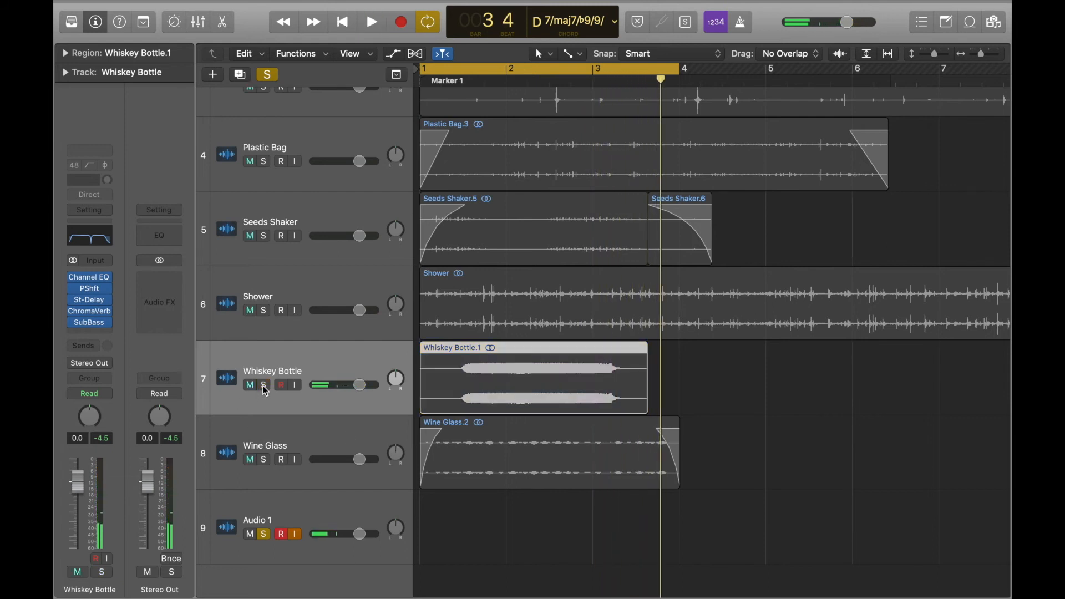
{"action": "left_click", "coordinate": [273, 441]}
{"action": "left_click", "coordinate": [265, 461]}
{"action": "key", "text": "Return"}
{"action": "key", "text": "space"}
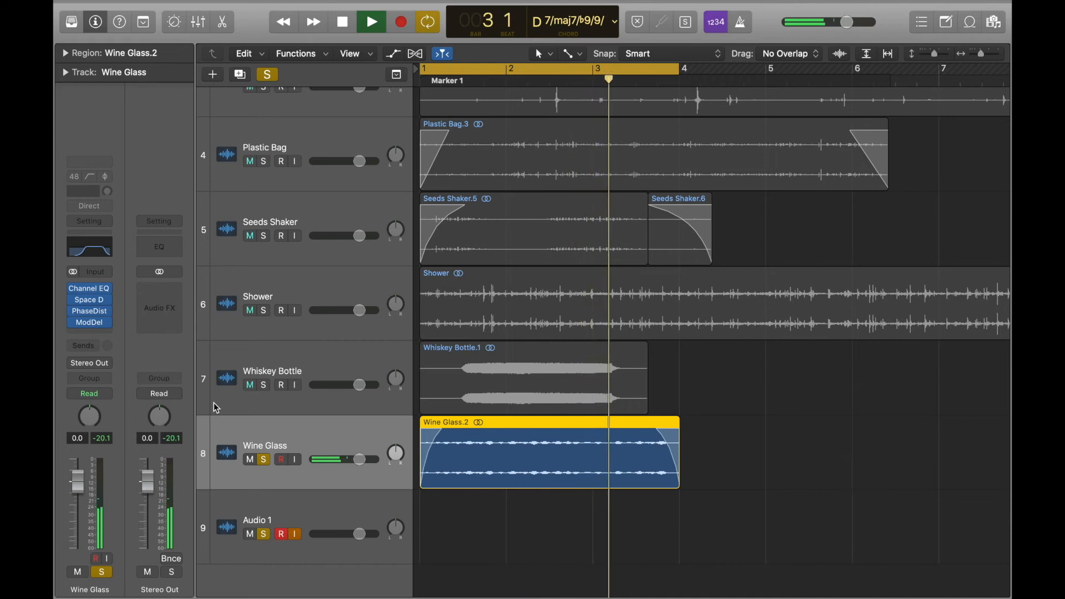
{"action": "key", "text": "space"}
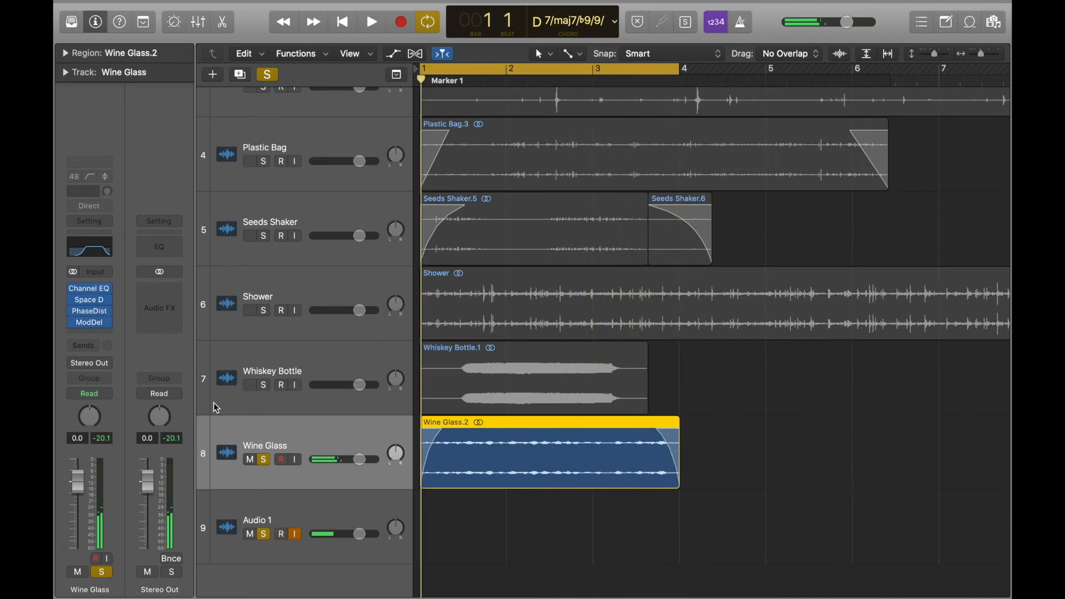
Bypass all four plug-ins on Wine Glass and audition the track dry
{"action": "left_click_drag", "start_coordinate": [70, 295], "coordinate": [72, 324]}
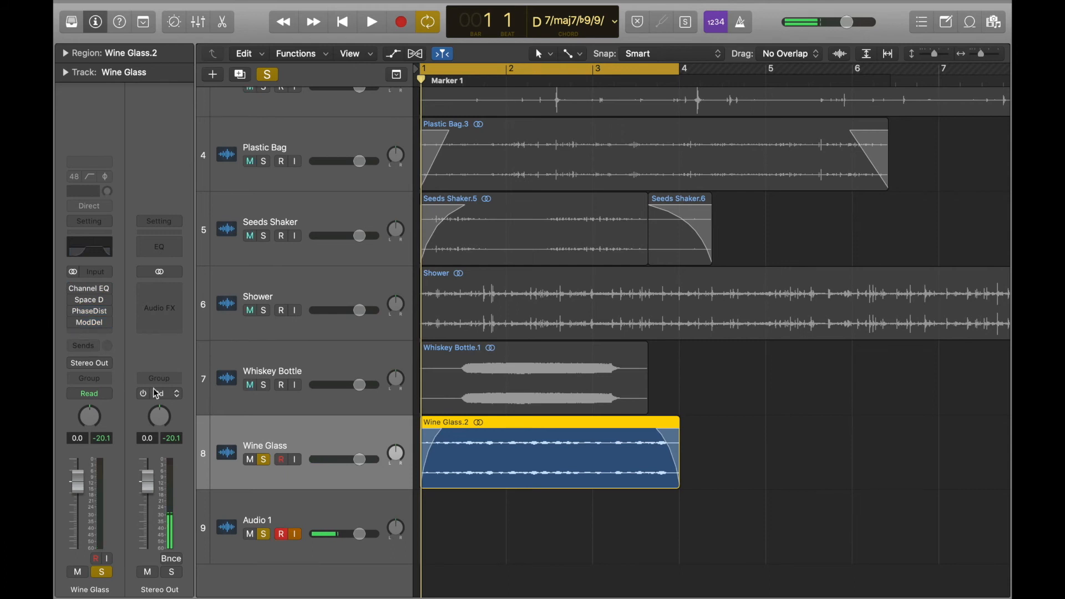
{"action": "key", "text": "space"}
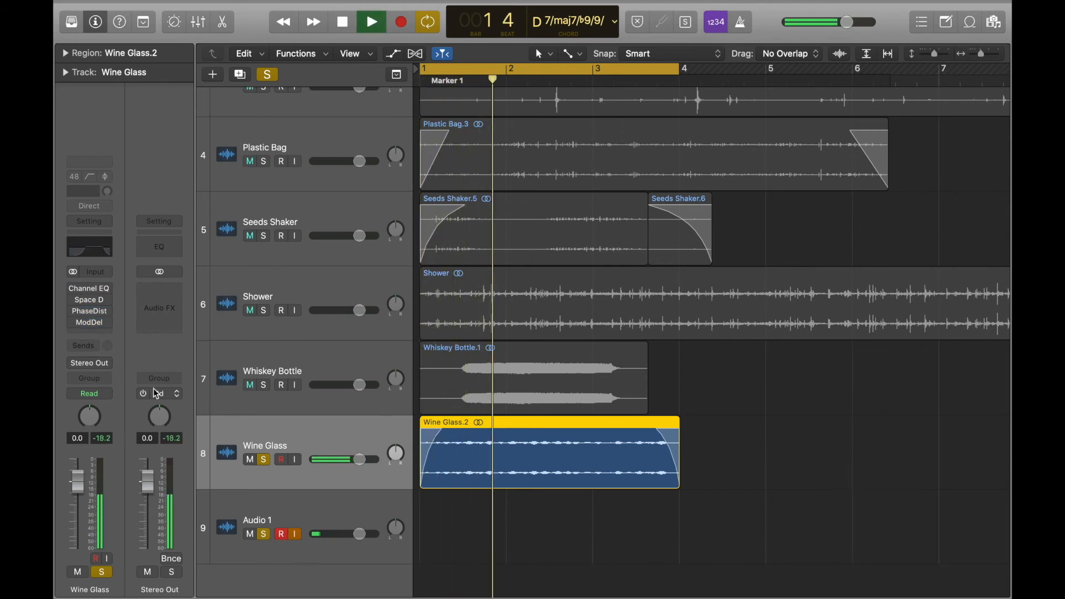
{"action": "key", "text": "space"}
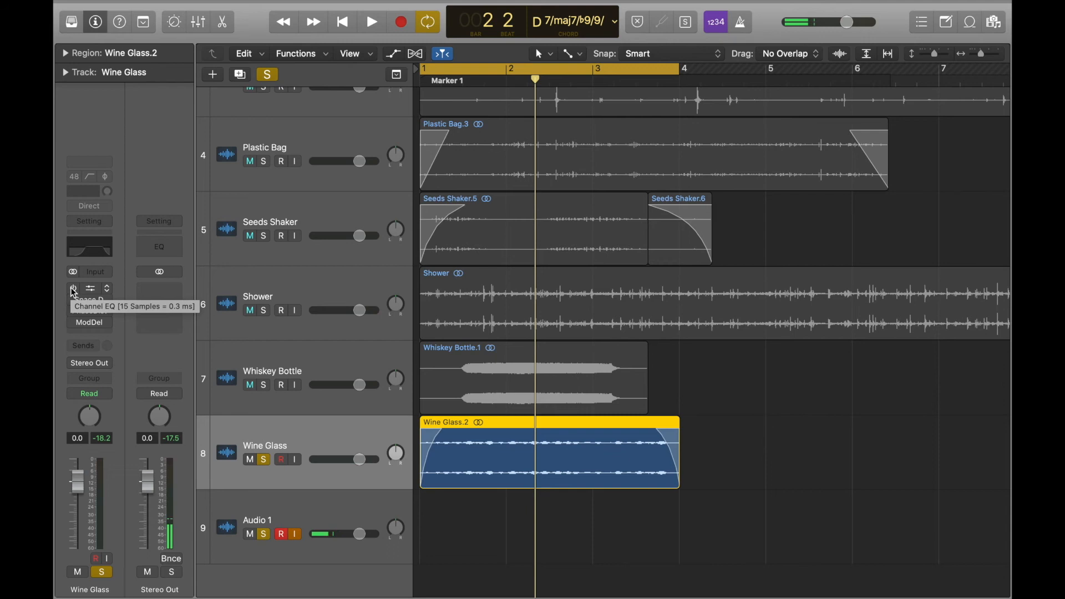
Re-enable the Channel EQ, Space Designer and Phase Distortion on Wine Glass, open Phase Distortion, and audition the track with Modulation Delay bypassed
{"action": "left_click_drag", "start_coordinate": [71, 287], "coordinate": [71, 298]}
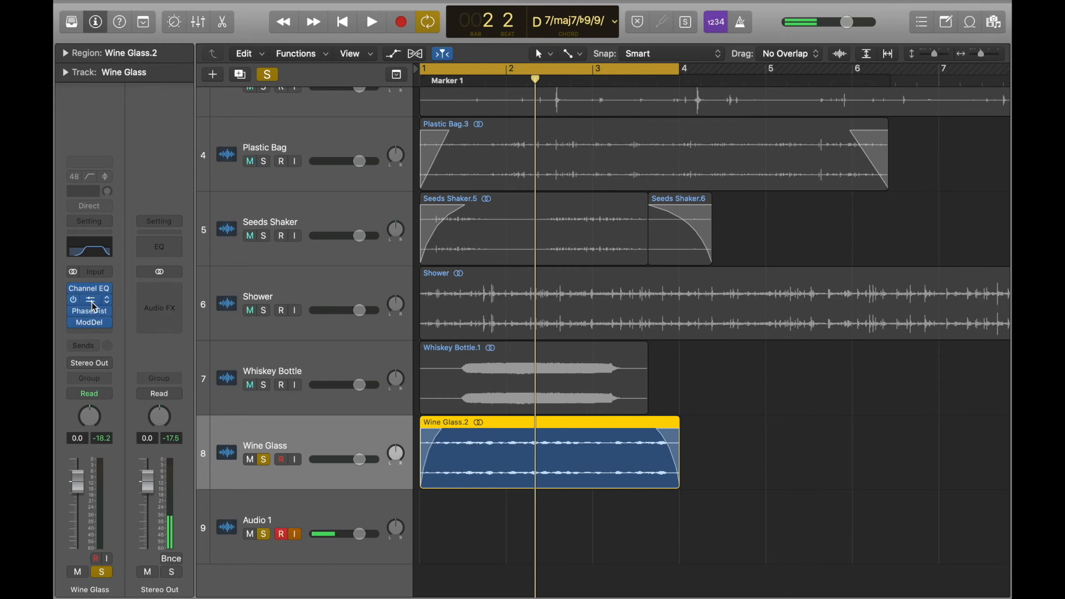
{"action": "left_click", "coordinate": [90, 321]}
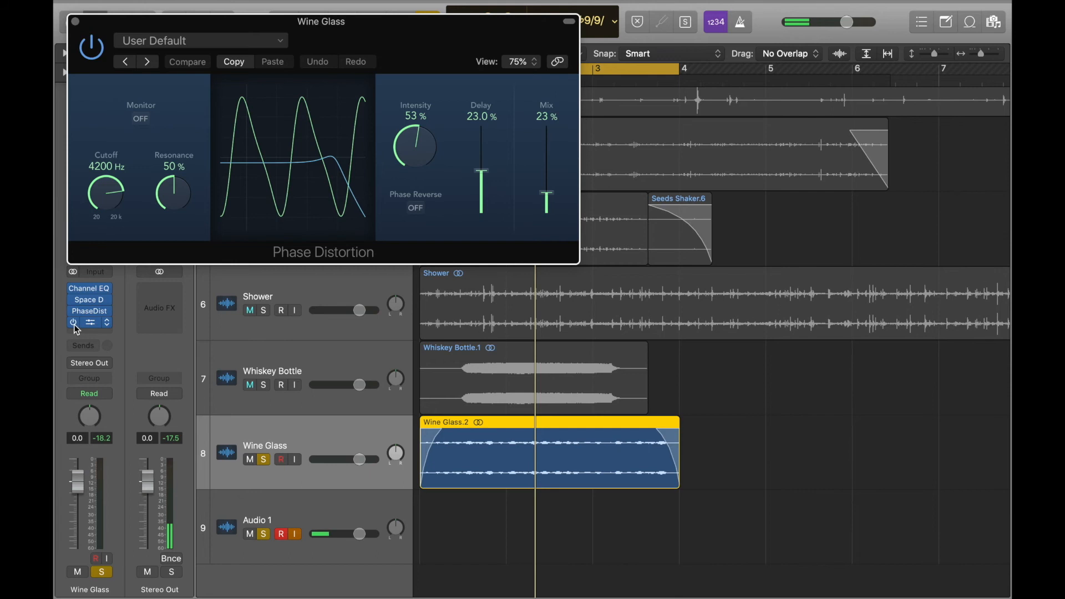
{"action": "key", "text": "space"}
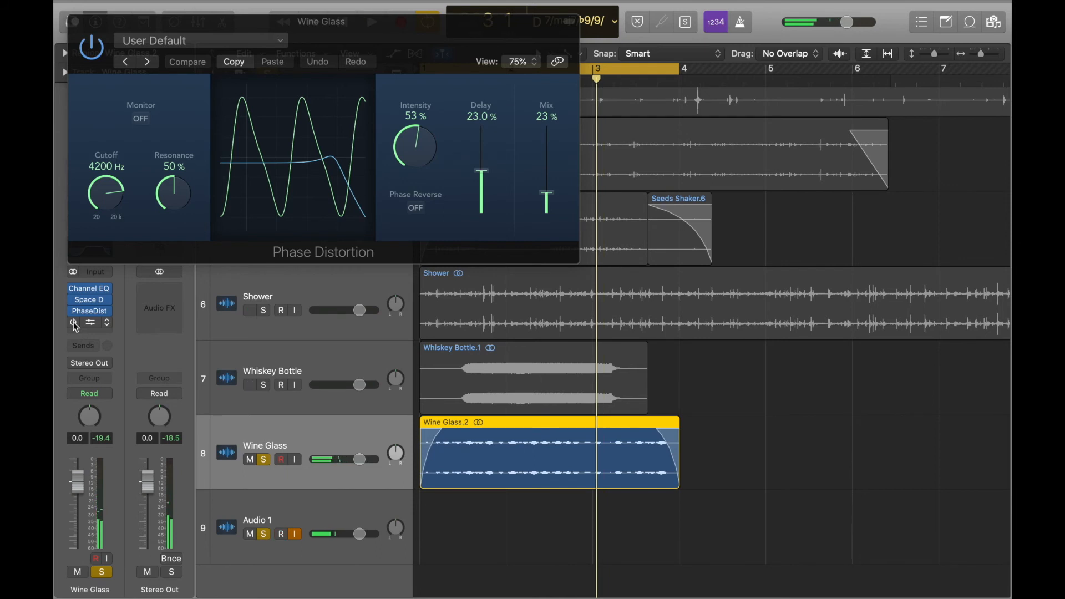
{"action": "key", "text": "space"}
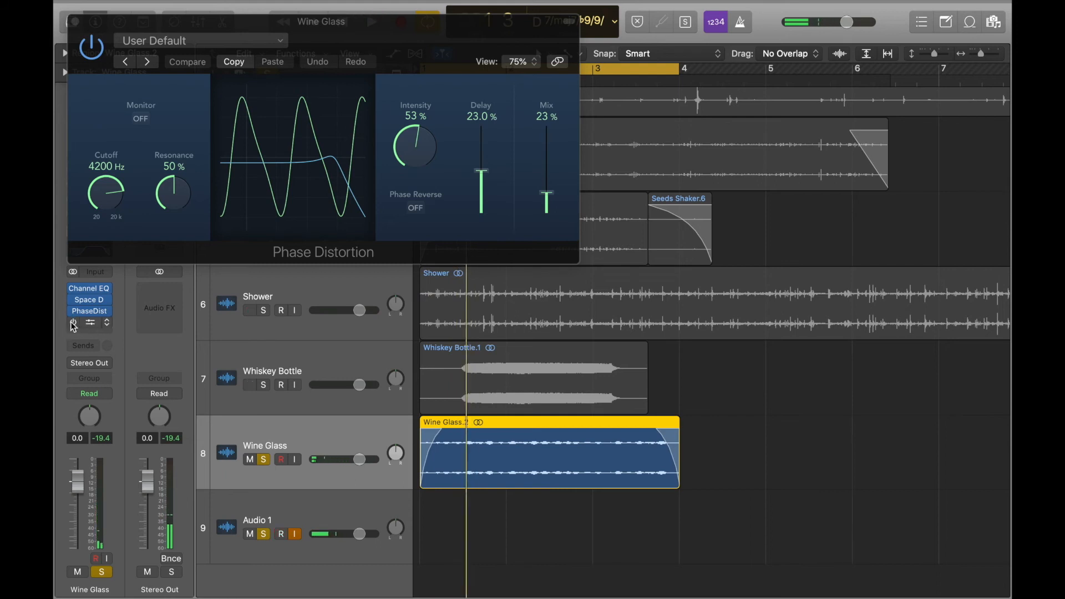
Open and re-enable Modulation Delay on Wine Glass, move its window clear of the channel strip, and close both open plug-in windows
{"action": "left_click", "coordinate": [76, 326]}
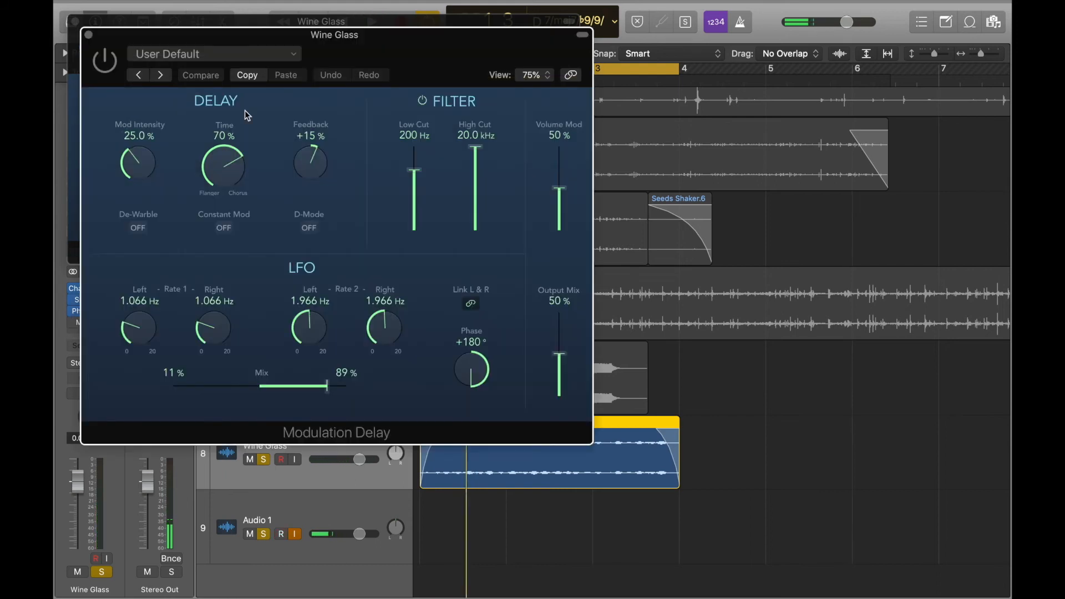
{"action": "left_click_drag", "start_coordinate": [359, 59], "coordinate": [486, 37]}
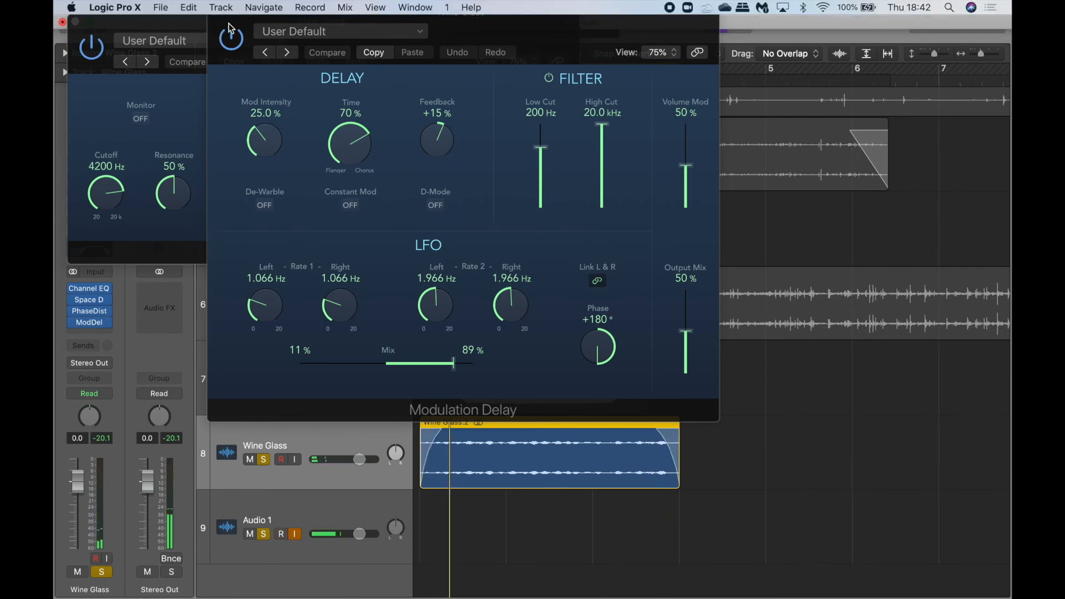
{"action": "left_click_drag", "start_coordinate": [512, 30], "coordinate": [563, 96]}
{"action": "left_click", "coordinate": [266, 78]}
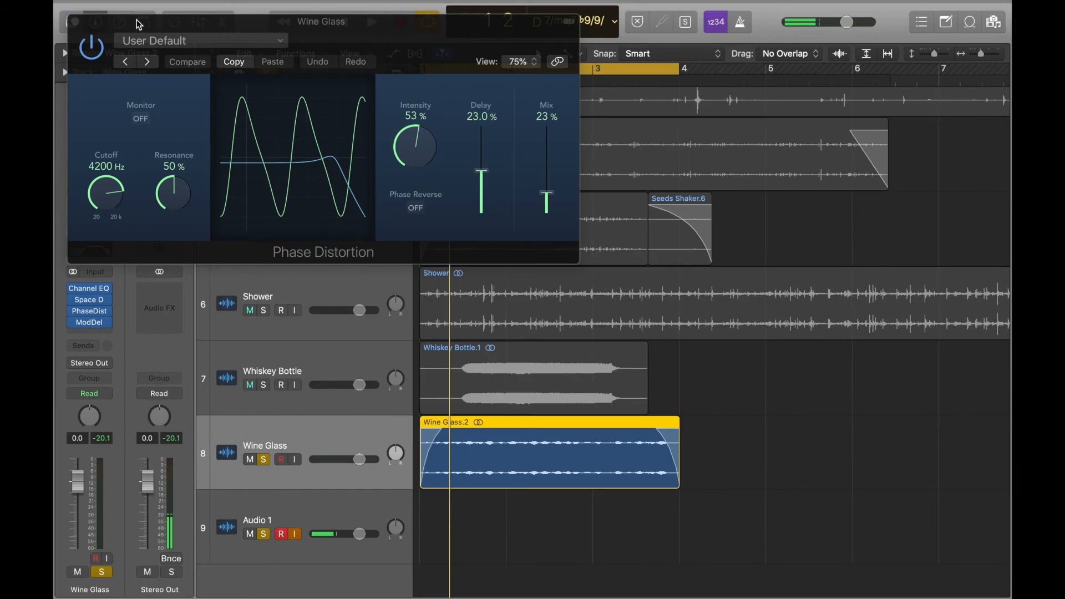
{"action": "left_click", "coordinate": [74, 24]}
Open the recent project Sound Design Project EDIT FILM, closing the current project
{"action": "scroll", "coordinate": [408, 200], "scroll_direction": "up", "scroll_amount": 5}
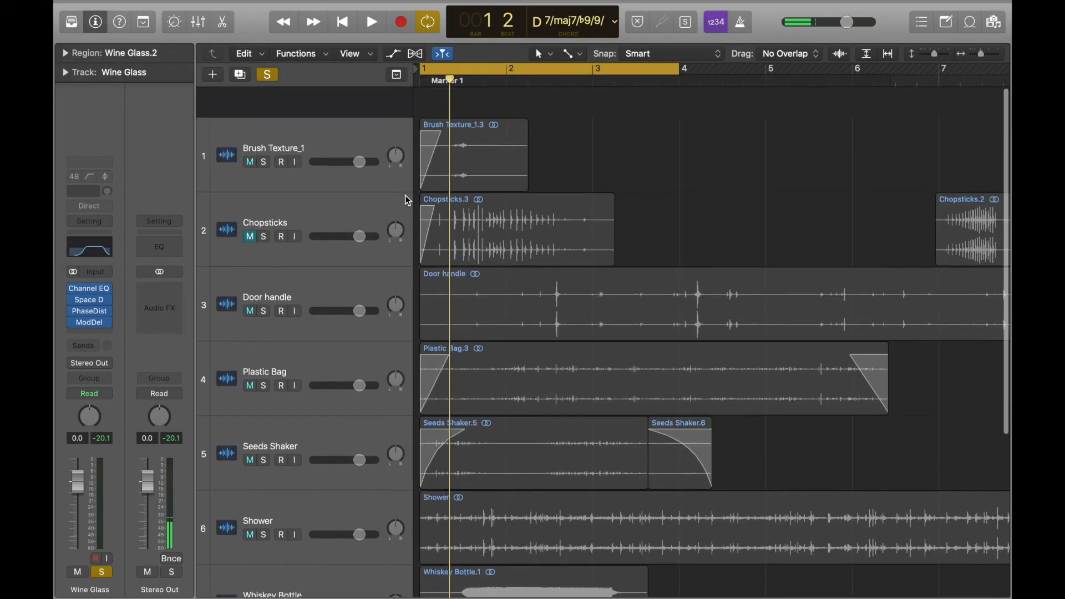
{"action": "left_click", "coordinate": [164, 5]}
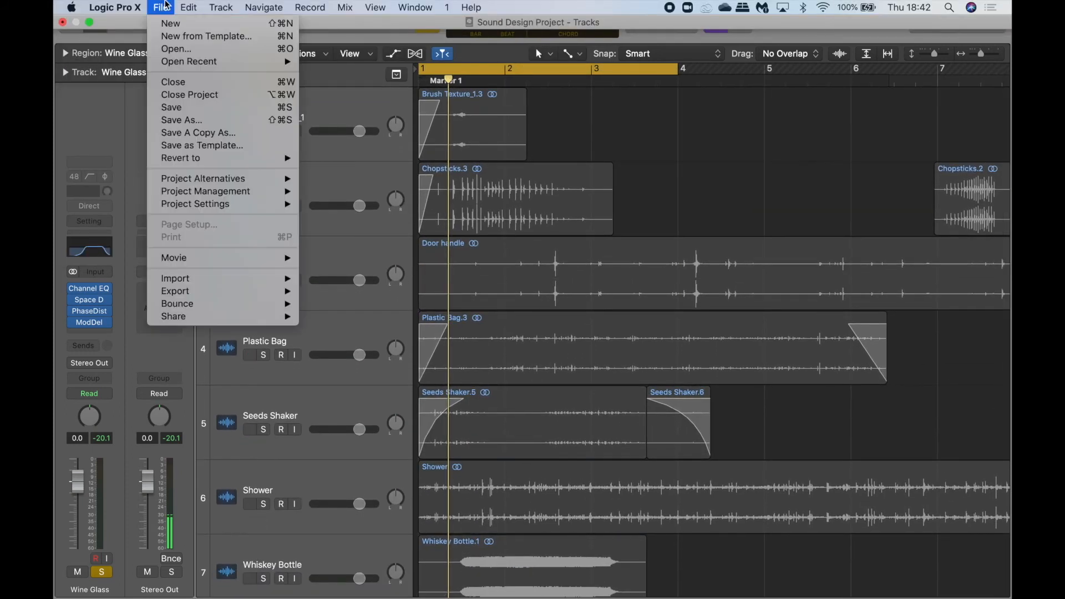
{"action": "mouse_move", "coordinate": [195, 61]}
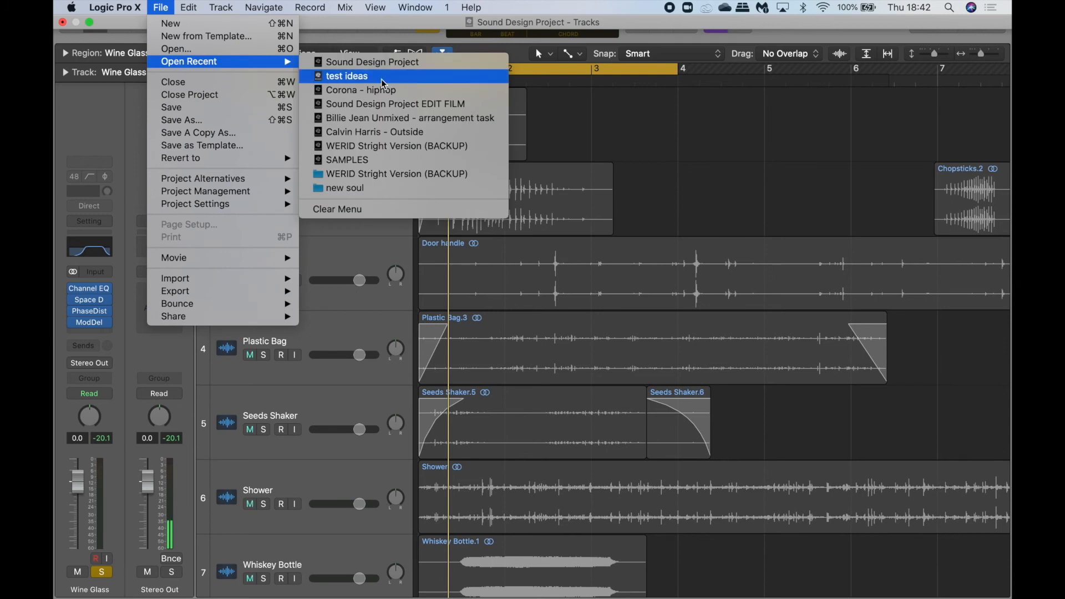
{"action": "left_click", "coordinate": [453, 108]}
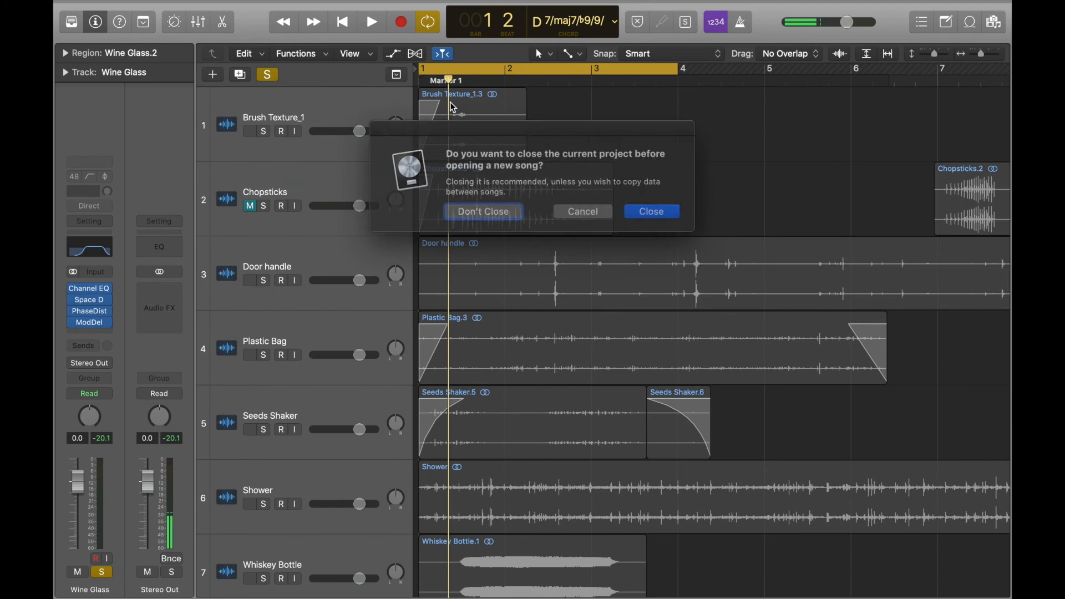
{"action": "left_click", "coordinate": [637, 214]}
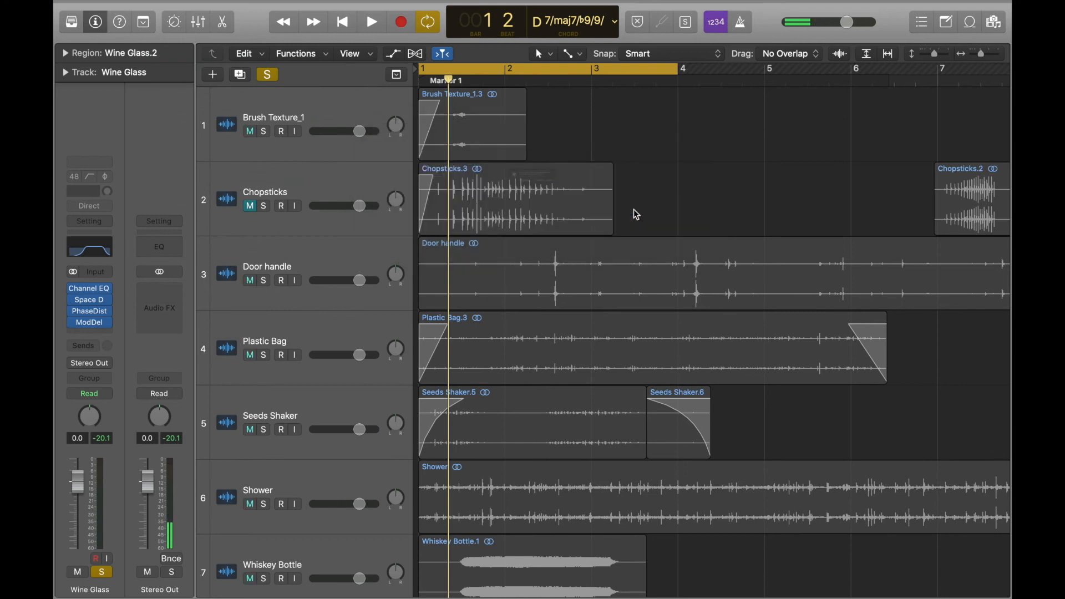
{"action": "left_click", "coordinate": [637, 215]}
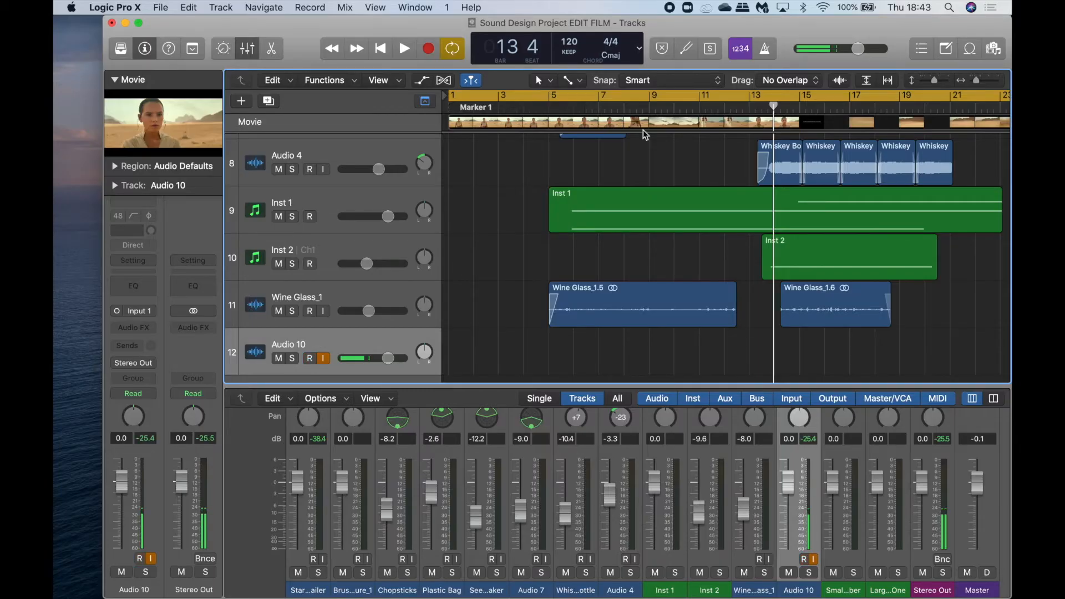
Look over the film project's track arrangement and play it with the movie from the start, stopping around bar 10
{"action": "scroll", "coordinate": [699, 197], "scroll_direction": "up", "scroll_amount": 8}
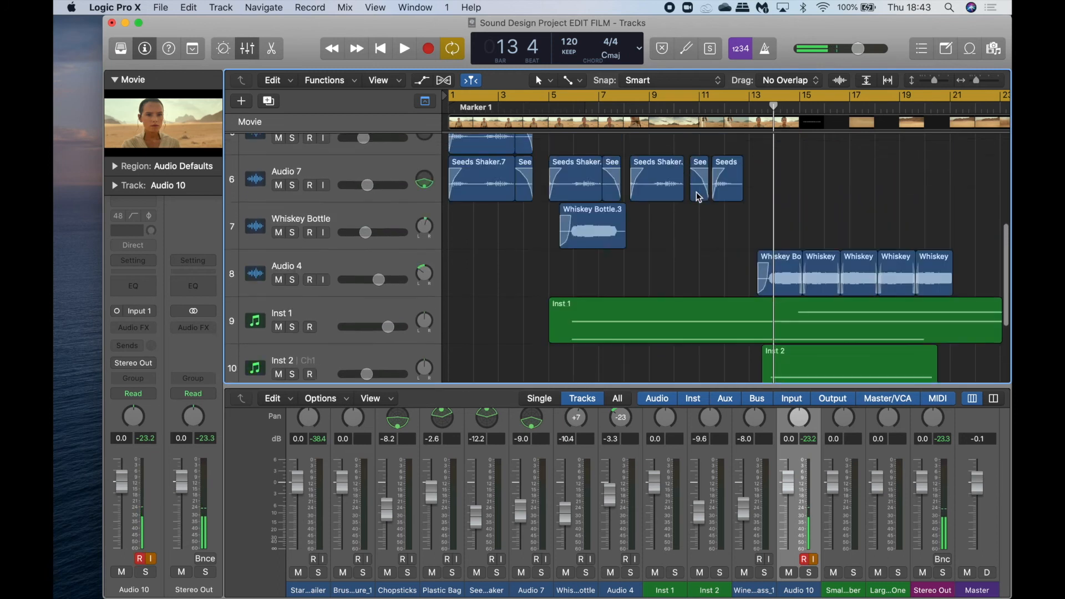
{"action": "scroll", "coordinate": [699, 197], "scroll_direction": "up", "scroll_amount": 4}
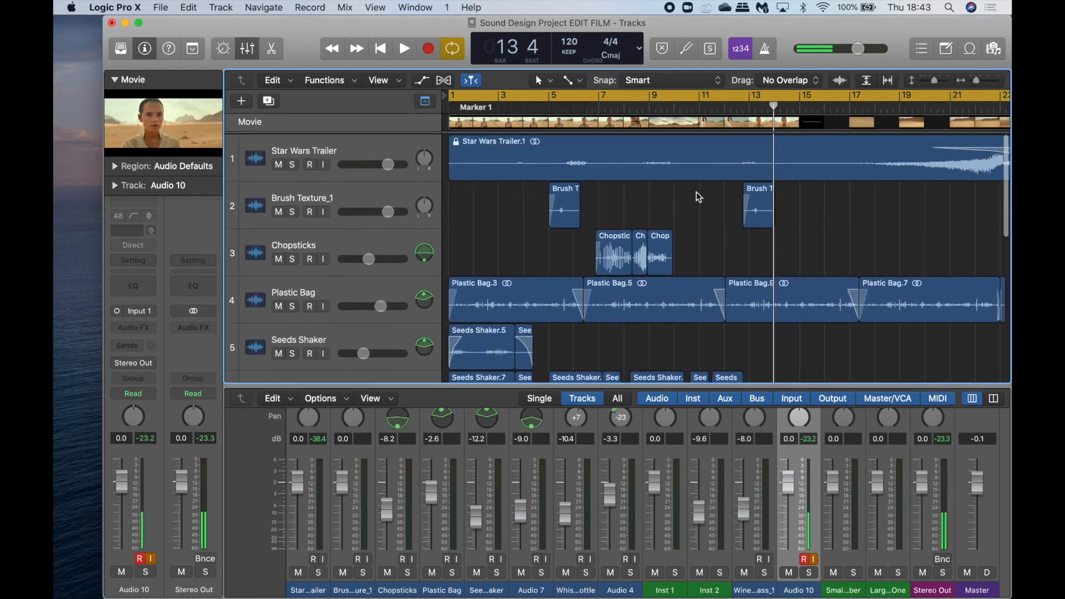
{"action": "scroll", "coordinate": [554, 241], "scroll_direction": "right", "scroll_amount": 5}
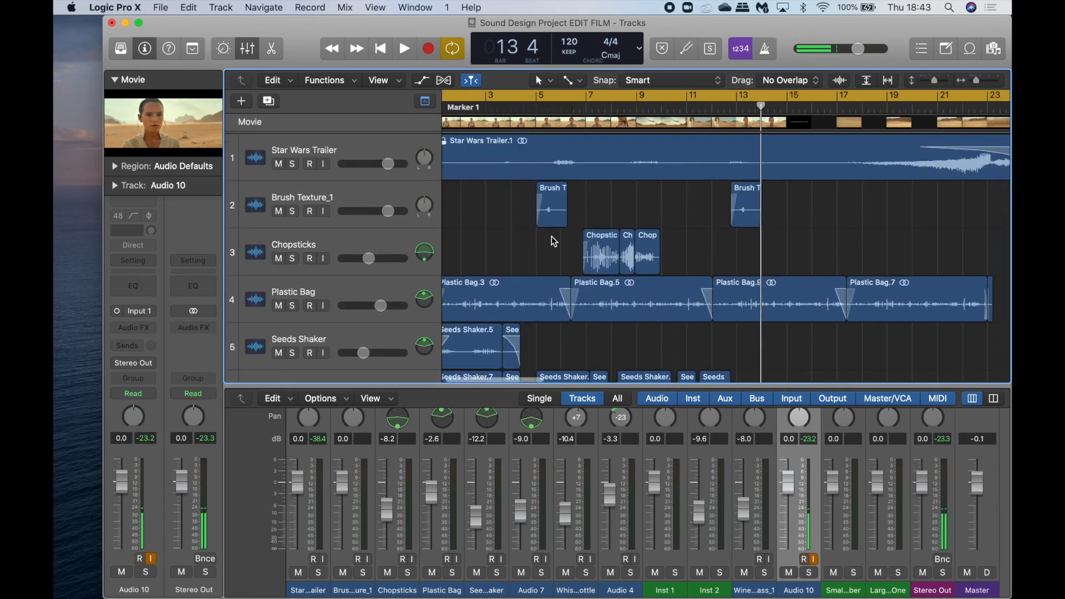
{"action": "scroll", "coordinate": [554, 241], "scroll_direction": "left", "scroll_amount": 5}
{"action": "scroll", "coordinate": [554, 241], "scroll_direction": "down", "scroll_amount": 3}
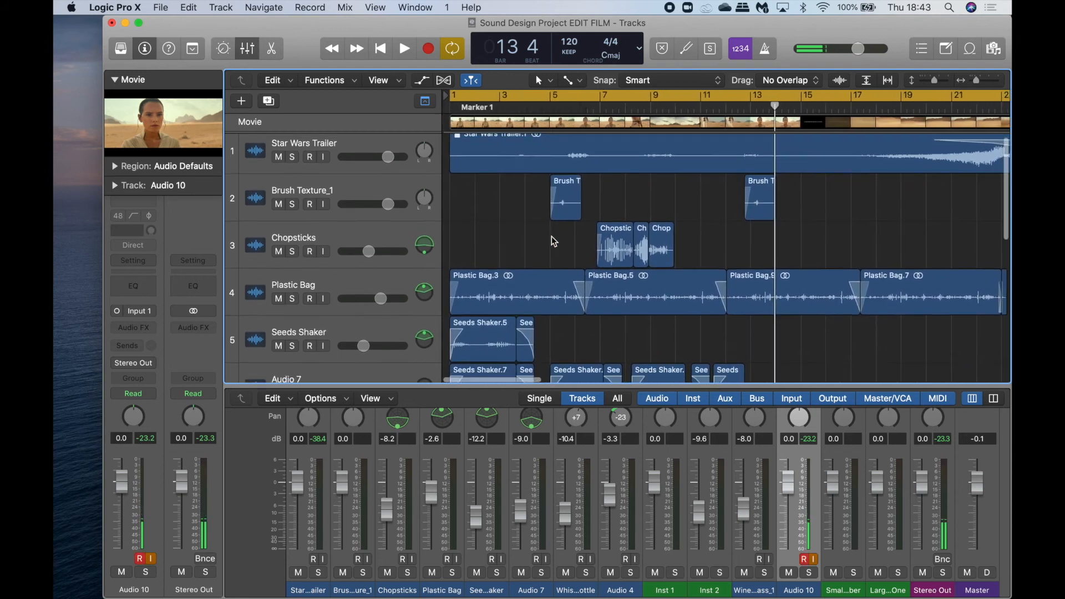
{"action": "key", "text": "Return"}
{"action": "key", "text": "space"}
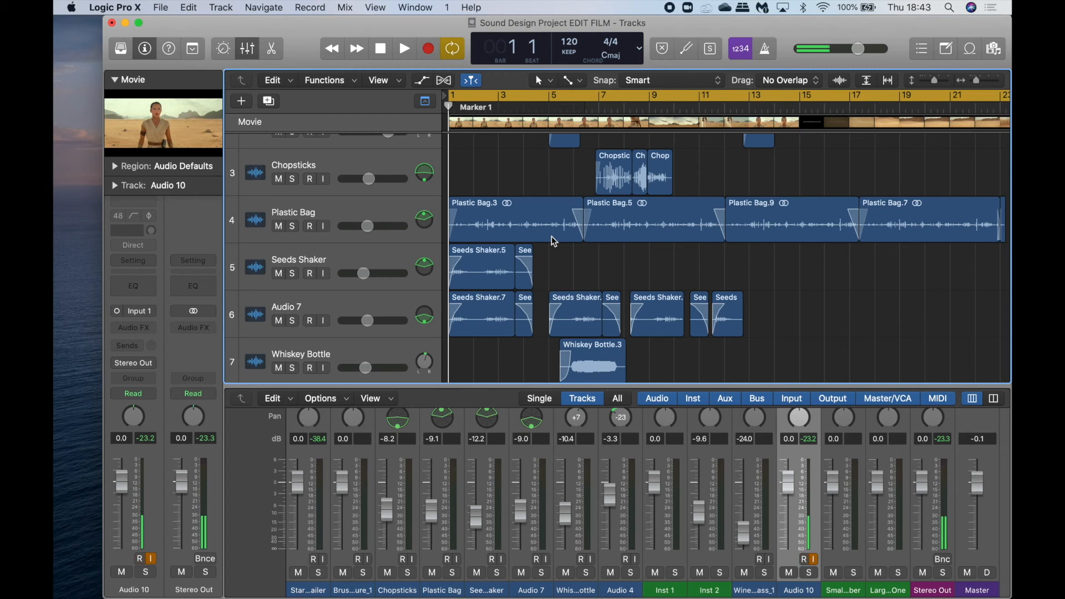
{"action": "key", "text": "space"}
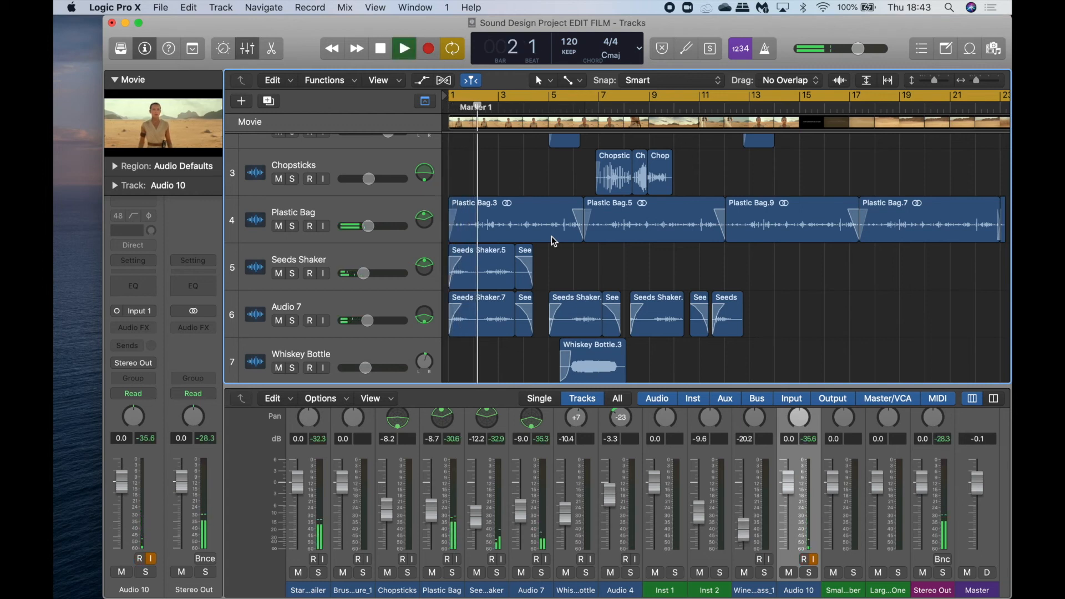
{"action": "scroll", "coordinate": [553, 242], "scroll_direction": "up", "scroll_amount": 3}
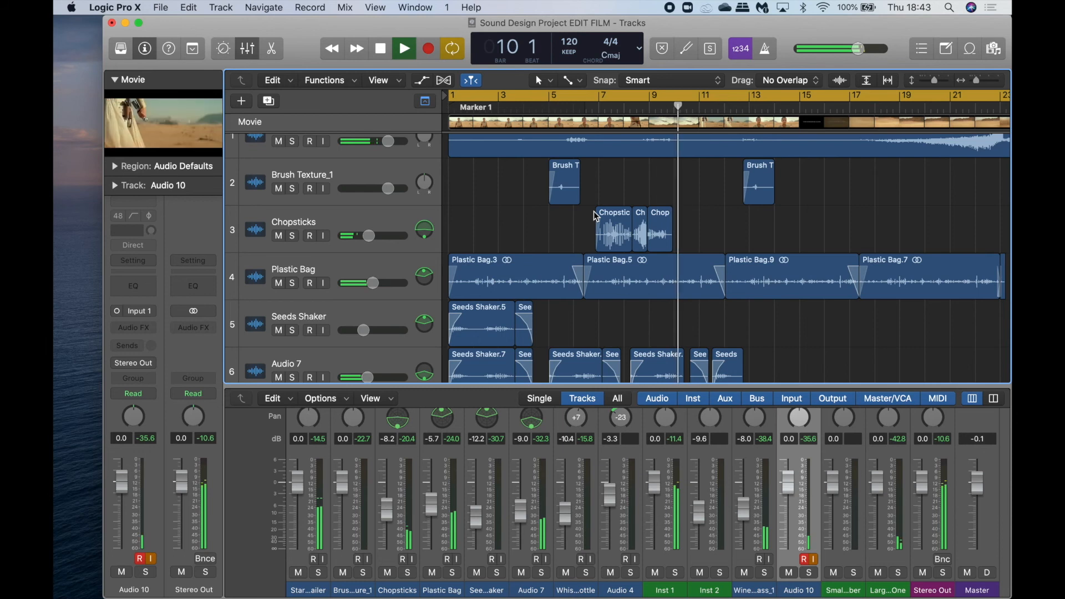
{"action": "key", "text": "space"}
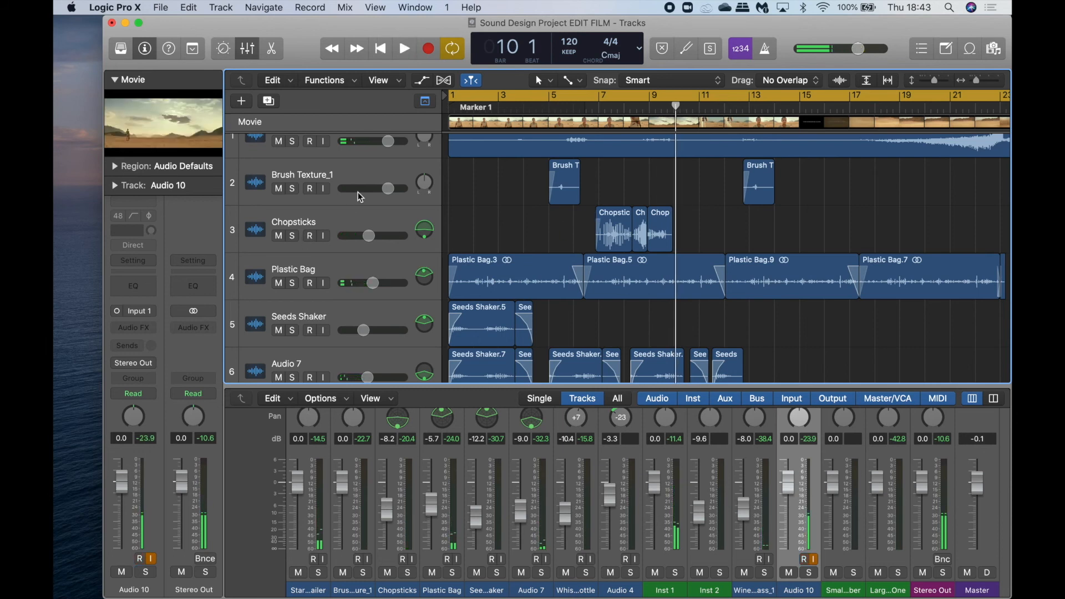
{"action": "scroll", "coordinate": [376, 182], "scroll_direction": "down", "scroll_amount": 3}
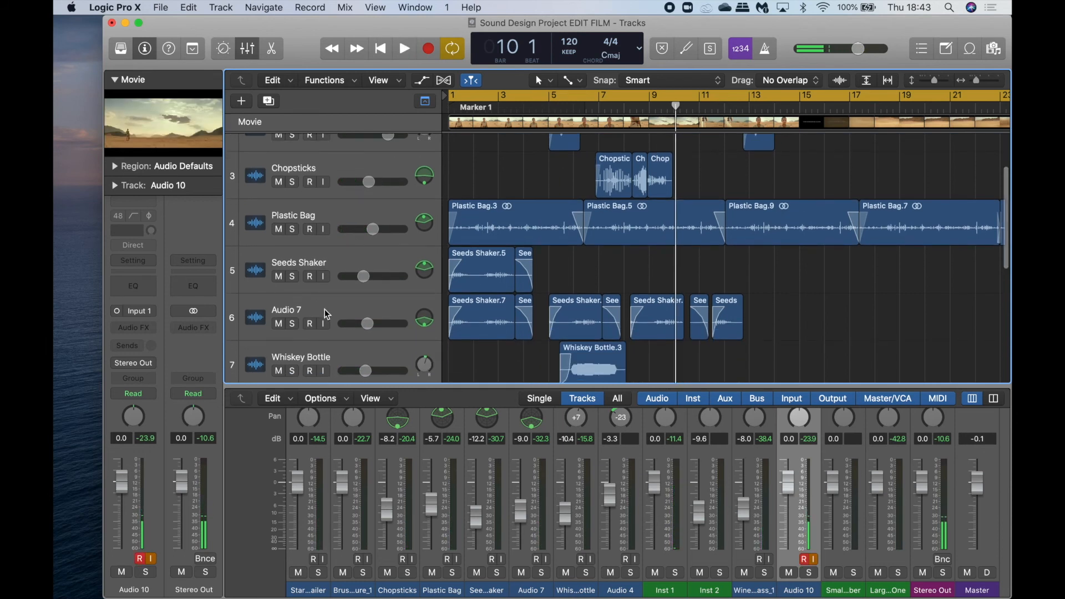
Look over the region arrangement from Chopsticks down to Inst 2 and select the Whiskey Bottle track
{"action": "scroll", "coordinate": [512, 302], "scroll_direction": "down", "scroll_amount": 3}
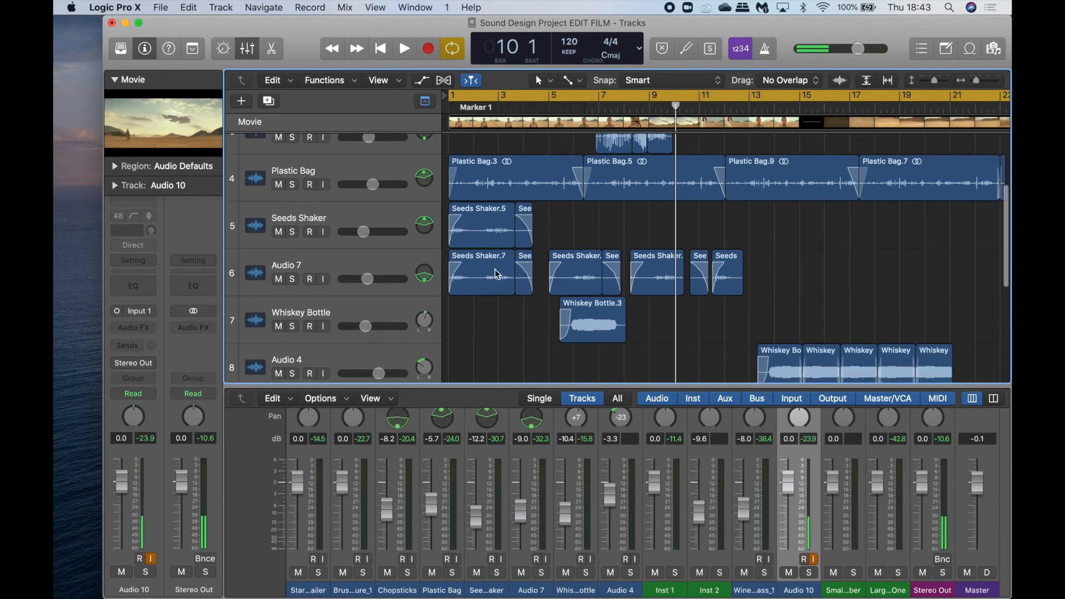
{"action": "scroll", "coordinate": [496, 275], "scroll_direction": "down", "scroll_amount": 4}
{"action": "left_click", "coordinate": [376, 234]}
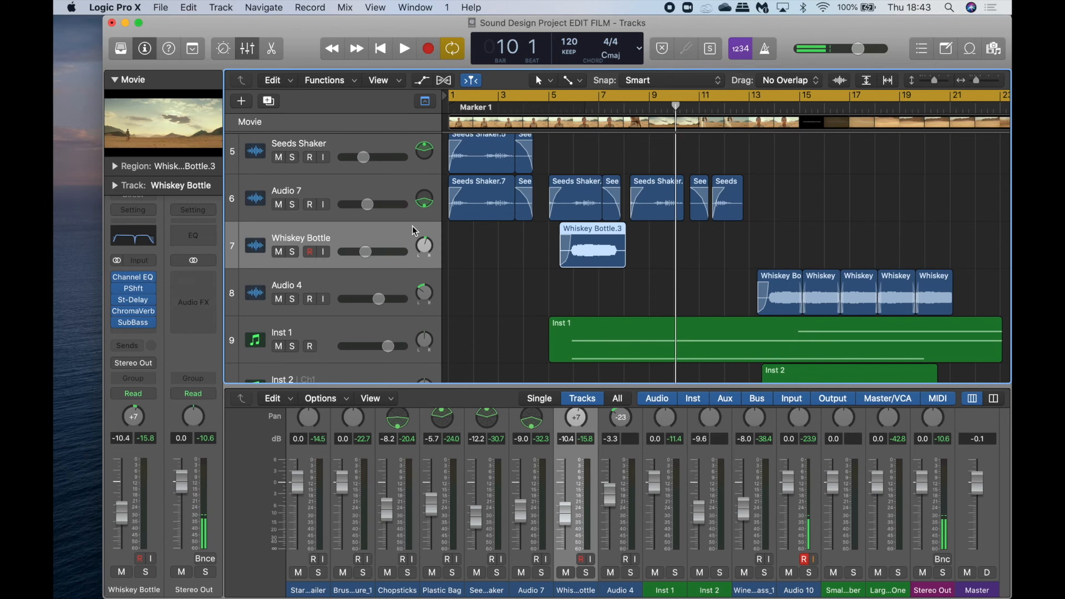
{"action": "scroll", "coordinate": [421, 207], "scroll_direction": "up", "scroll_amount": 3}
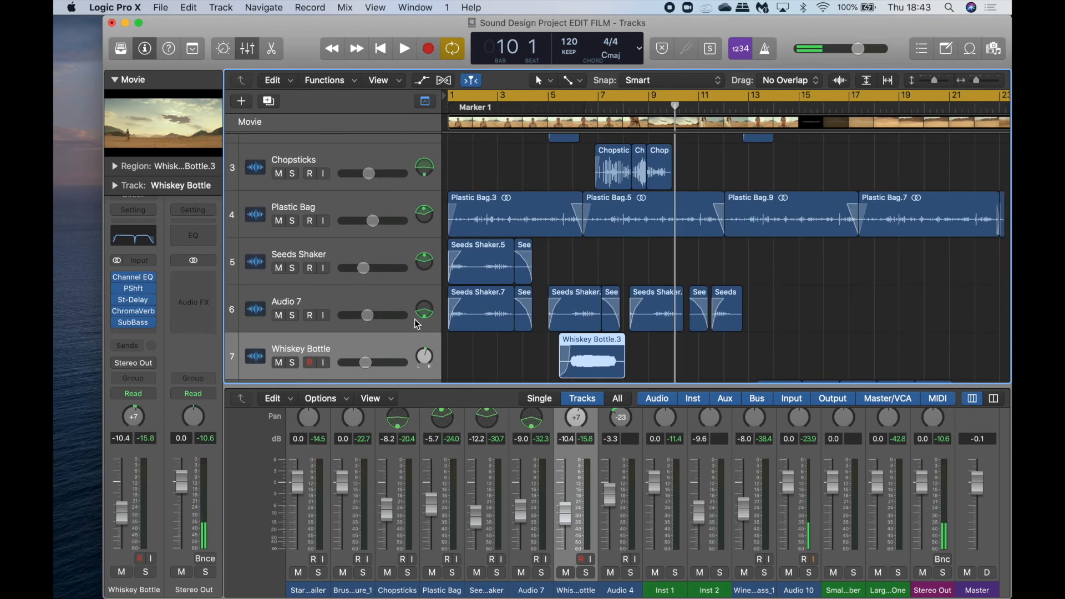
{"action": "scroll", "coordinate": [419, 277], "scroll_direction": "up", "scroll_amount": 5}
{"action": "scroll", "coordinate": [311, 232], "scroll_direction": "down", "scroll_amount": 5}
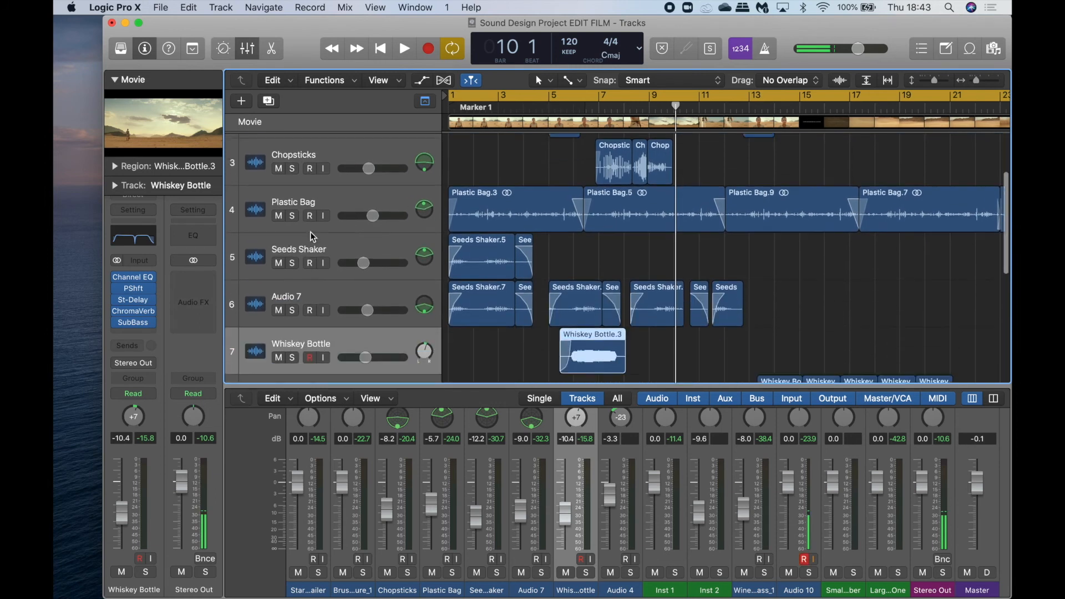
{"action": "scroll", "coordinate": [311, 232], "scroll_direction": "down", "scroll_amount": 5}
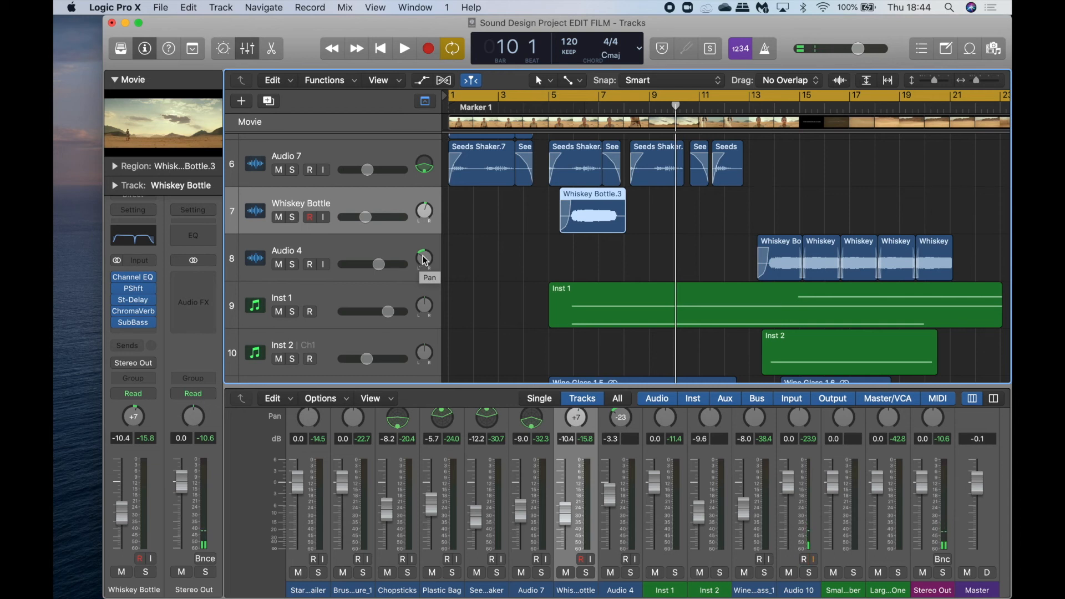
Solo the Audio 10 and Whiskey Bottle tracks
{"action": "key", "text": "s"}
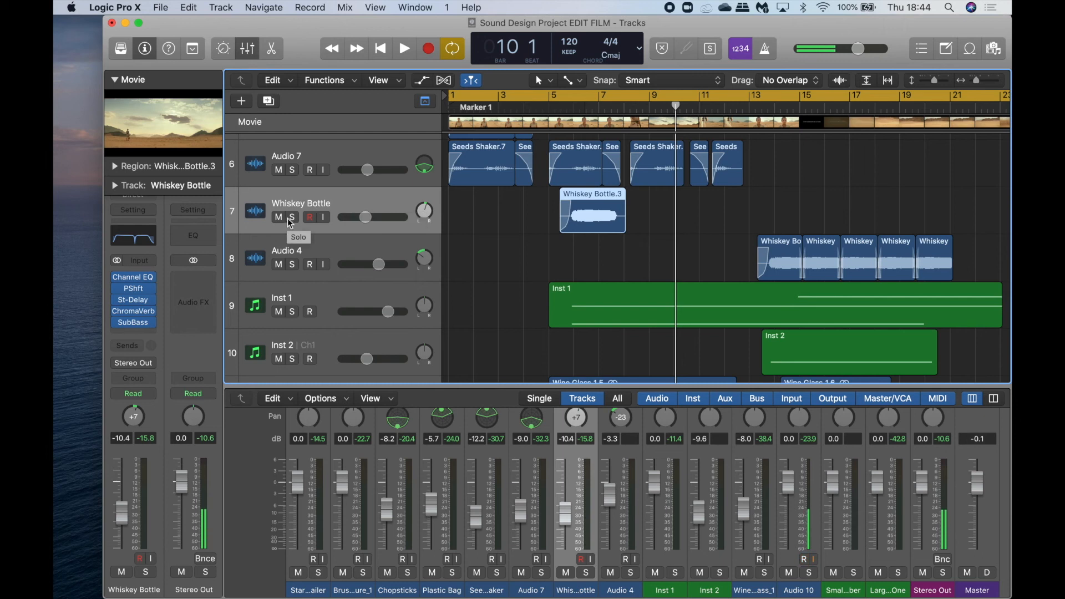
{"action": "left_click", "coordinate": [292, 217]}
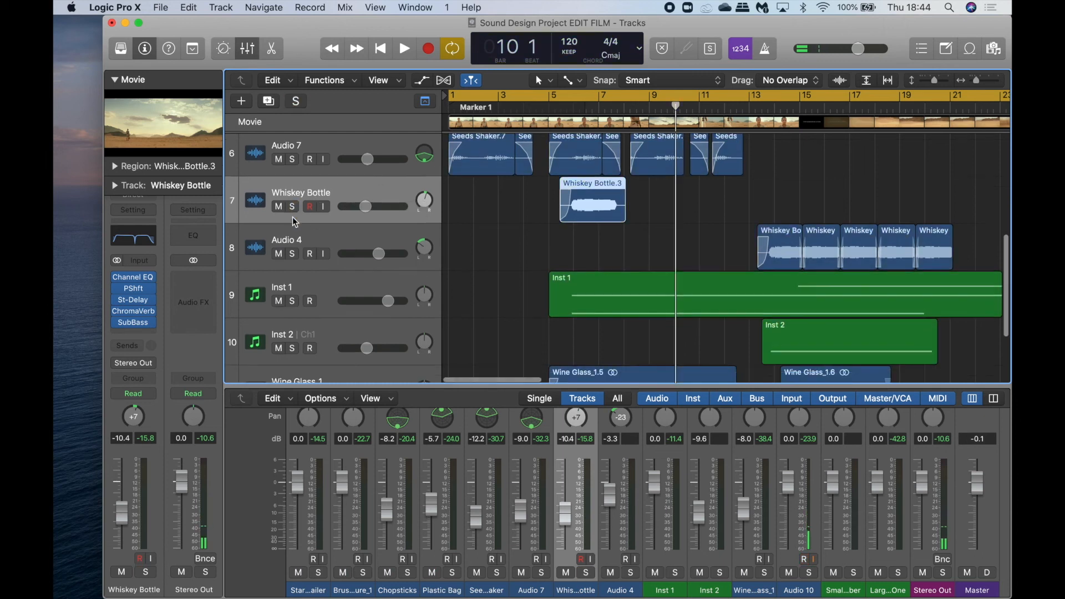
{"action": "scroll", "coordinate": [326, 333], "scroll_direction": "down", "scroll_amount": 5}
{"action": "left_click", "coordinate": [293, 332]}
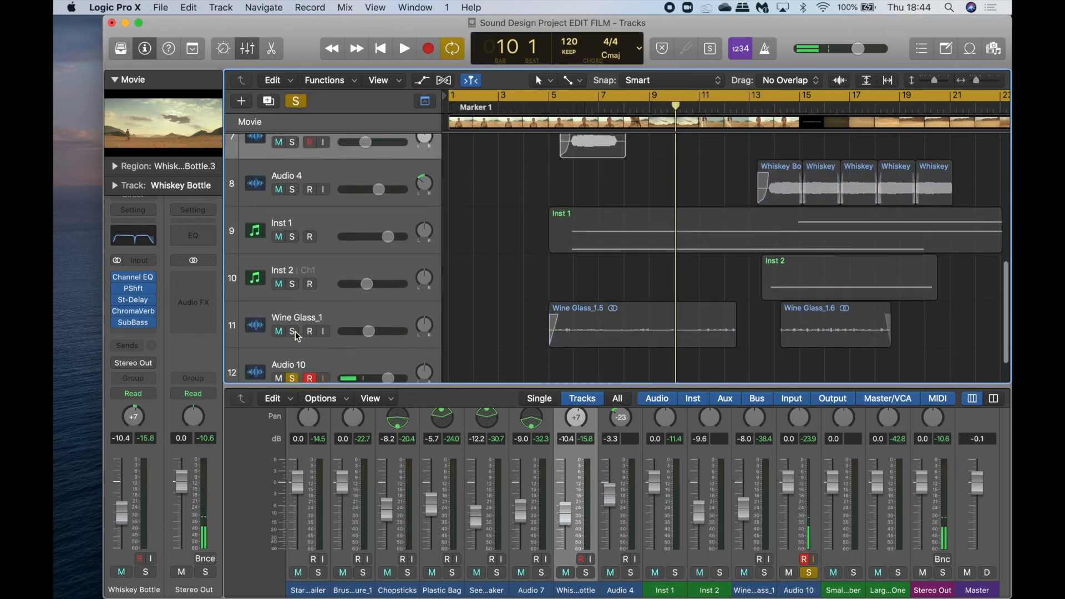
{"action": "scroll", "coordinate": [300, 277], "scroll_direction": "up", "scroll_amount": 4}
{"action": "left_click", "coordinate": [293, 250]}
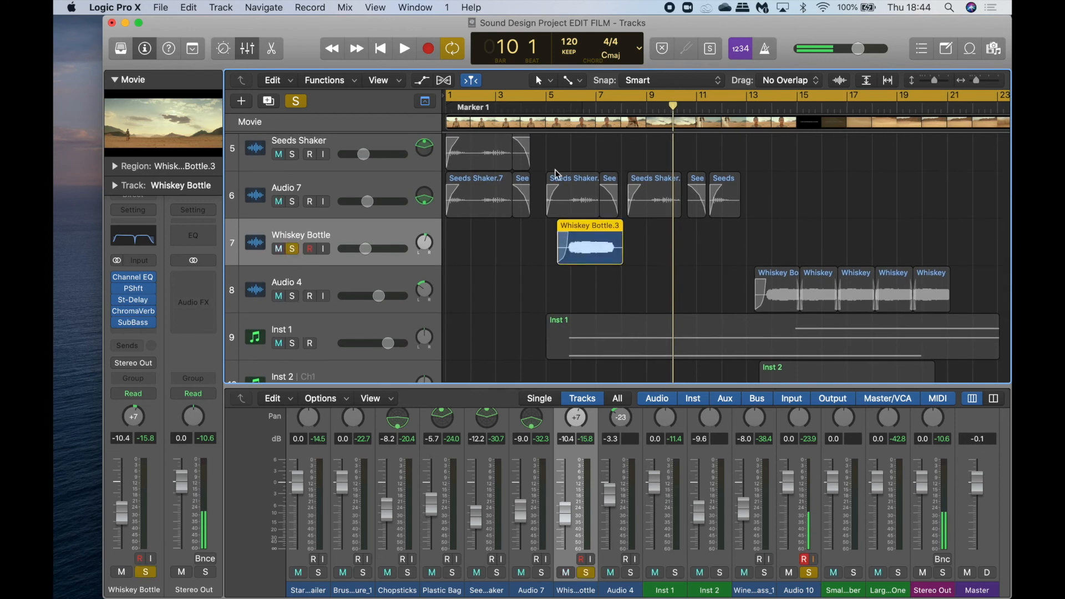
Turn off cycle mode and play the soloed Whiskey Bottle region from bar 5 beat 3, stopping around bar 7
{"action": "left_click", "coordinate": [560, 112]}
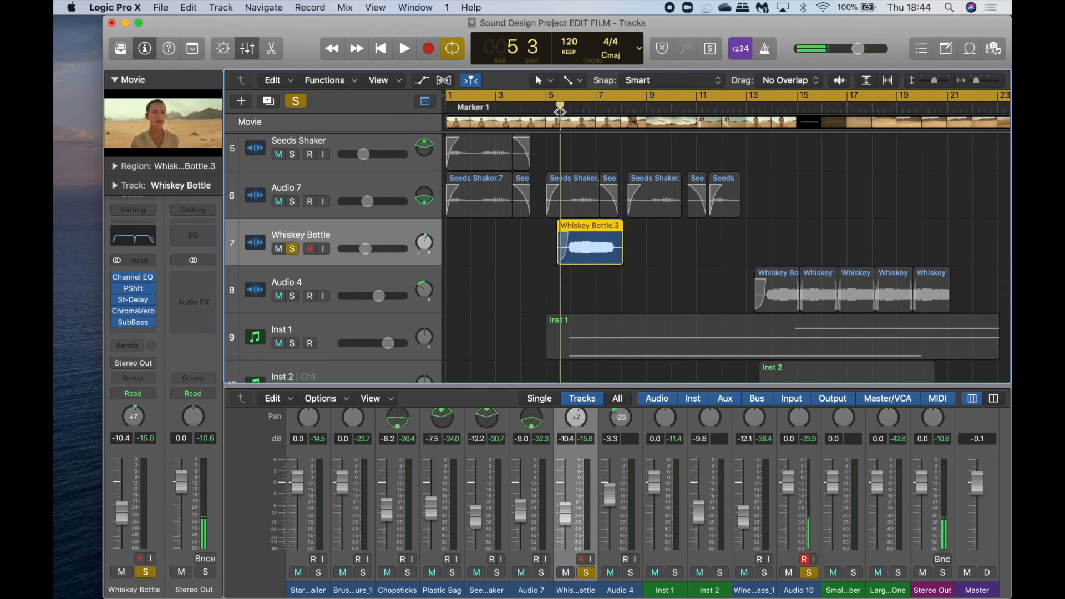
{"action": "left_click", "coordinate": [588, 93]}
{"action": "key", "text": "space"}
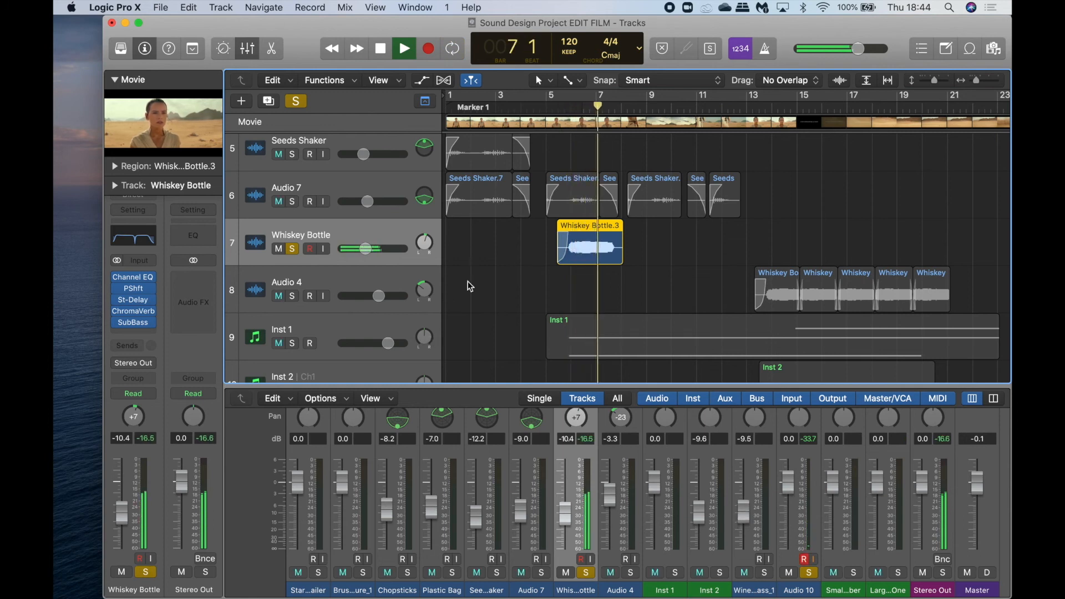
{"action": "key", "text": "space"}
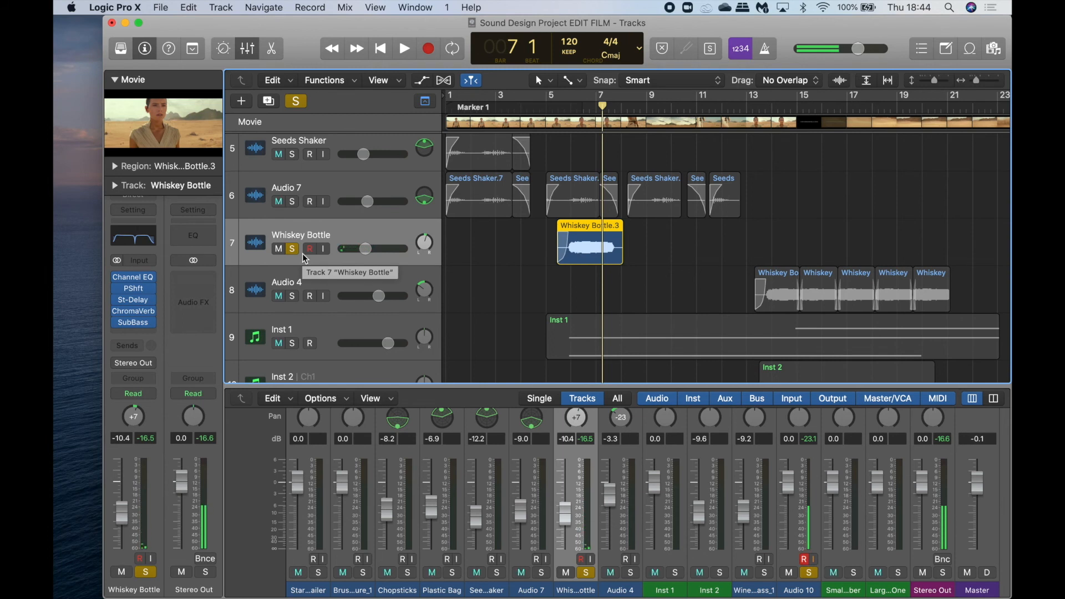
Solo Audio 4 as well, and view the Pitch Shifter settings on Whiskey Bottle before closing its window
{"action": "left_click", "coordinate": [292, 296]}
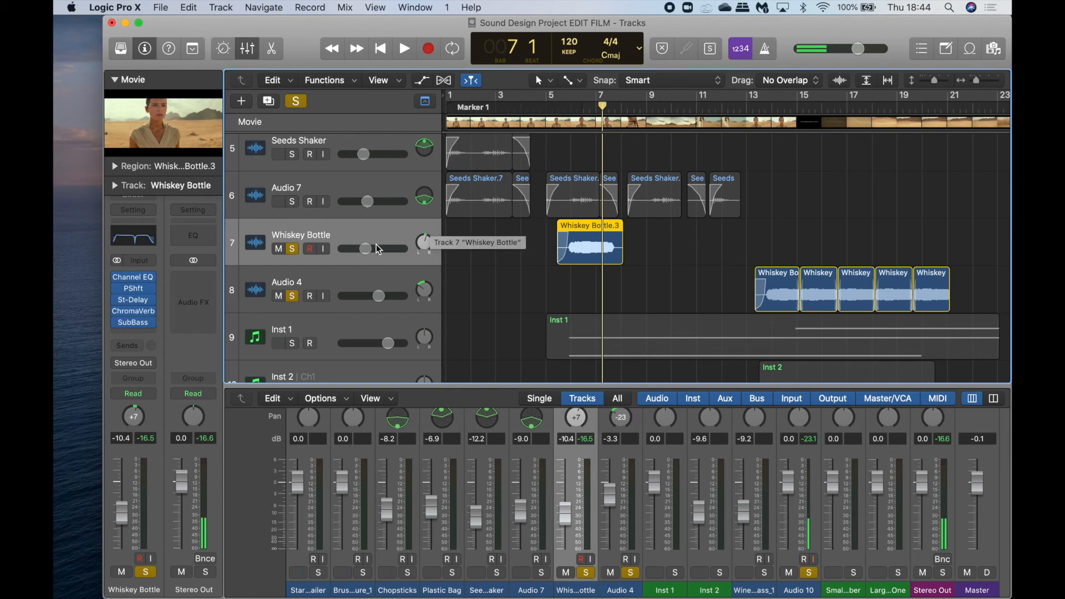
{"action": "left_click", "coordinate": [135, 291]}
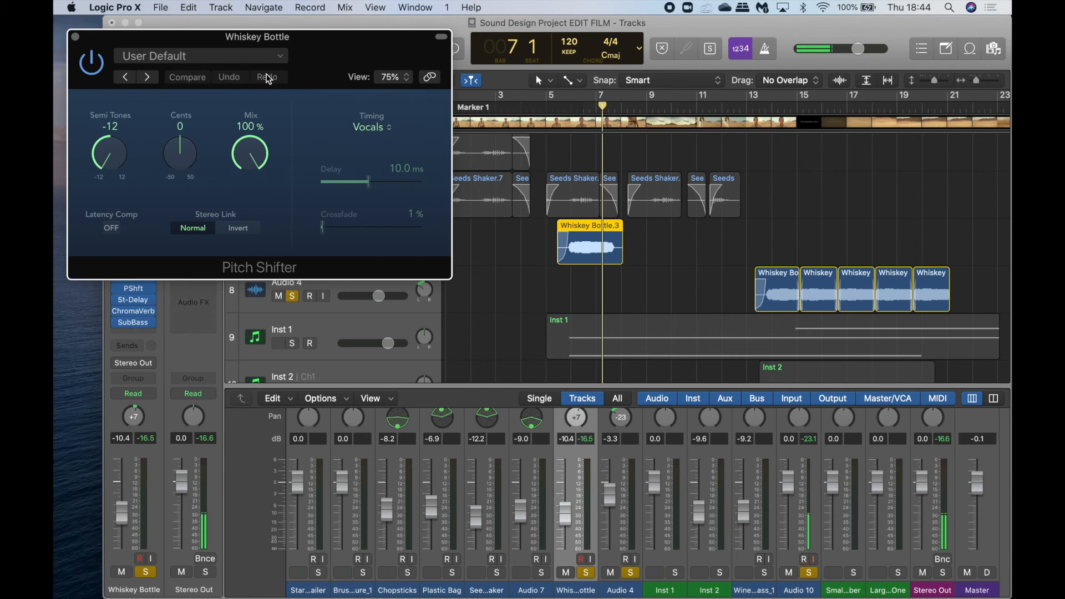
{"action": "left_click", "coordinate": [76, 37]}
Select Audio 4 and play its soloed Whiskey regions with the movie from bar 13, stopping around bar 20
{"action": "scroll", "coordinate": [434, 284], "scroll_direction": "right", "scroll_amount": 4}
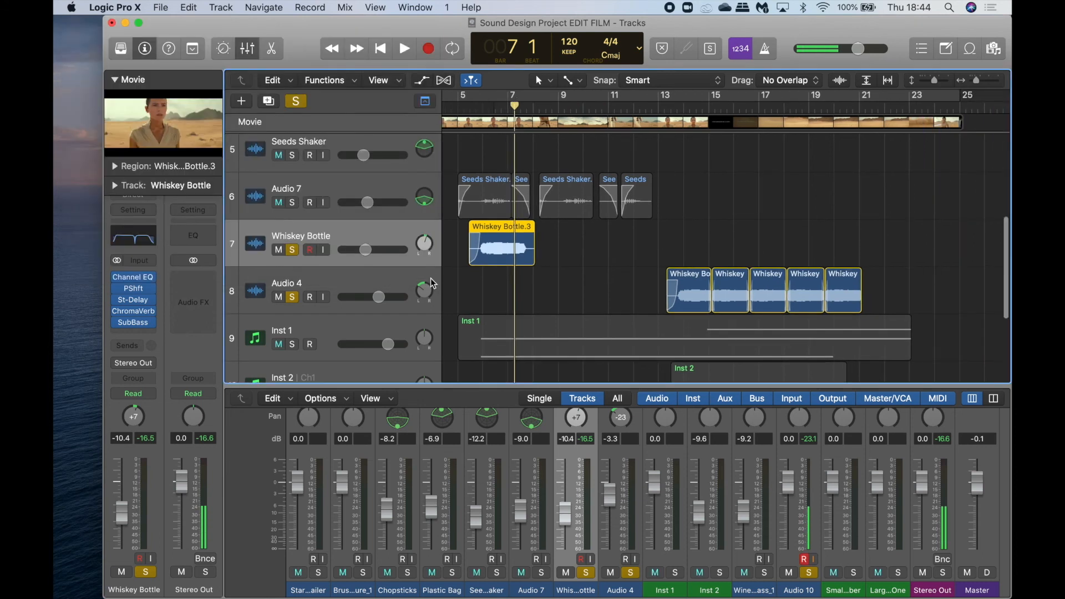
{"action": "left_click", "coordinate": [660, 109]}
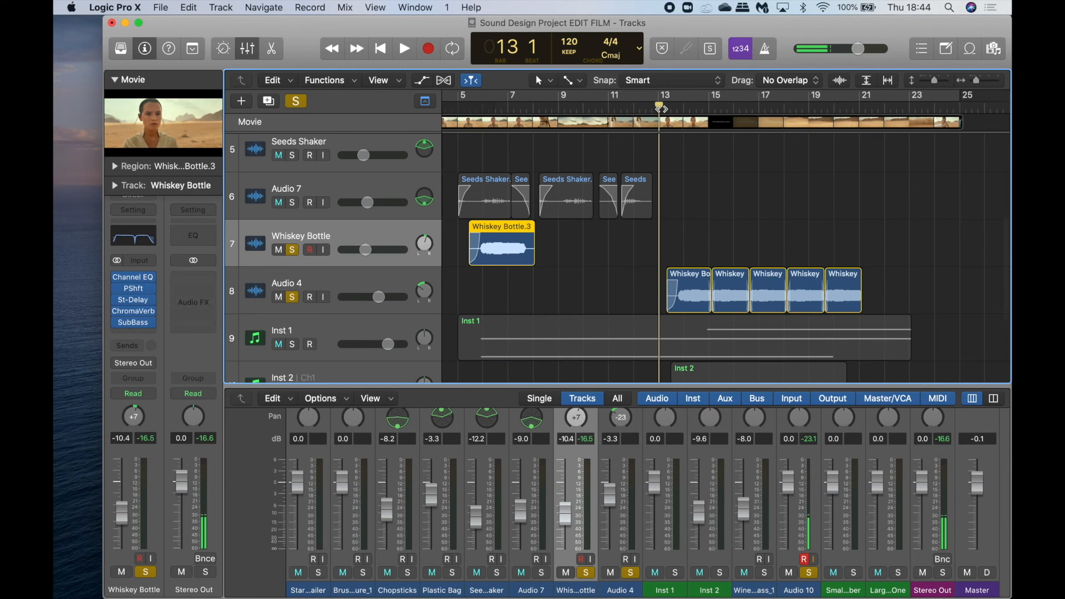
{"action": "left_click", "coordinate": [378, 292]}
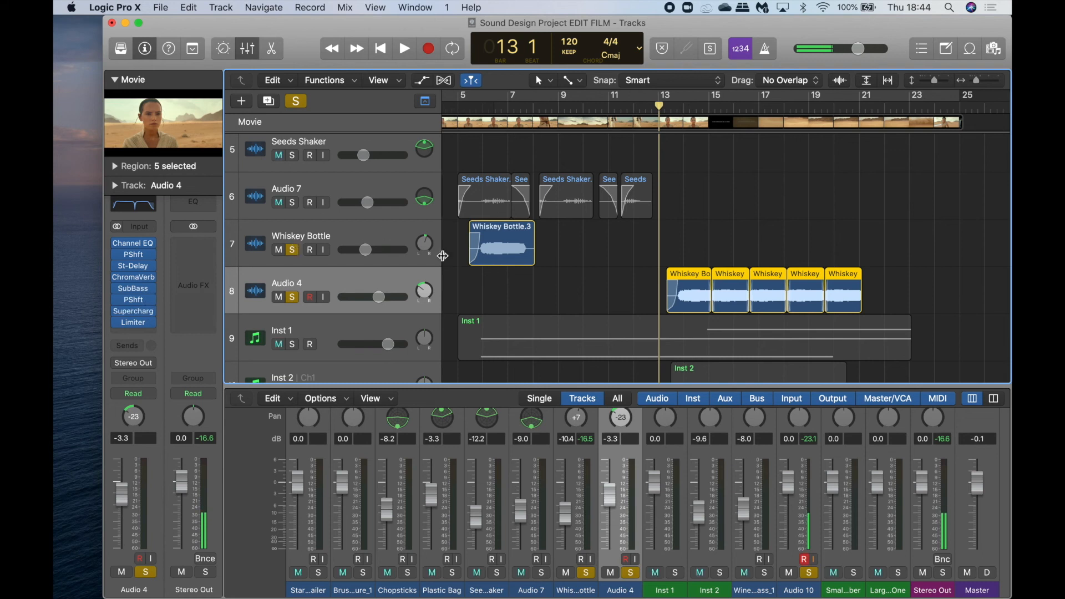
{"action": "key", "text": "space"}
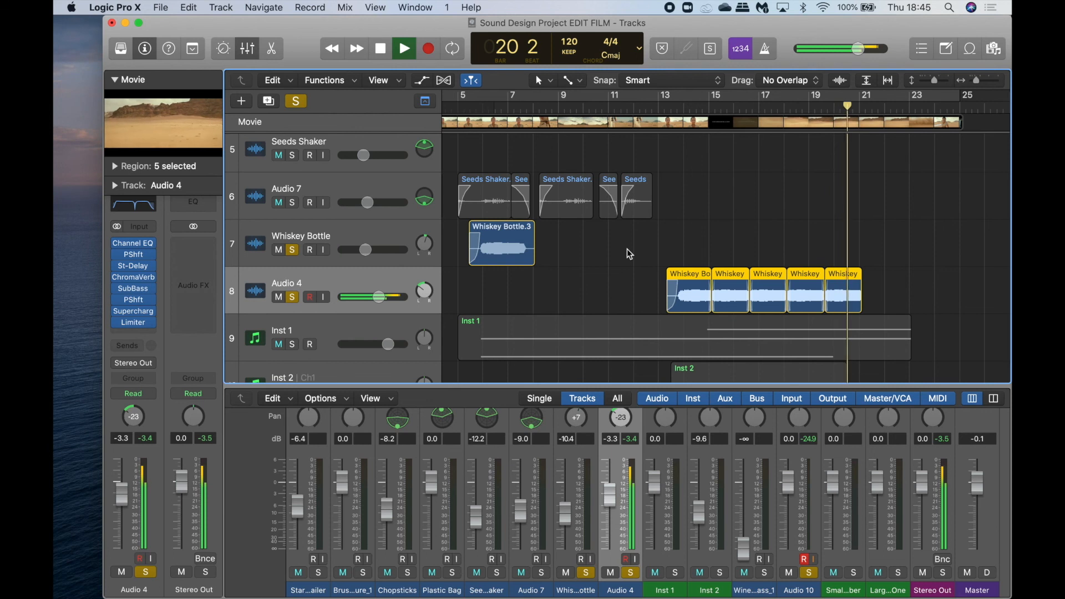
{"action": "key", "text": "space"}
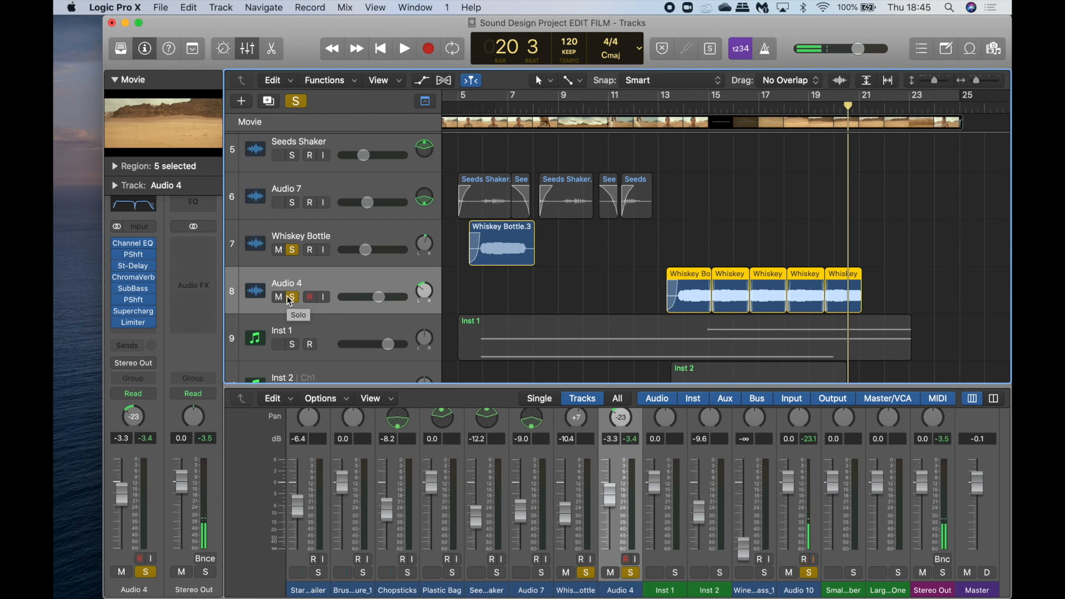
Unsolo Whiskey Bottle, solo Plastic Bag, and clear the region selection
{"action": "scroll", "coordinate": [629, 248], "scroll_direction": "up", "scroll_amount": 5}
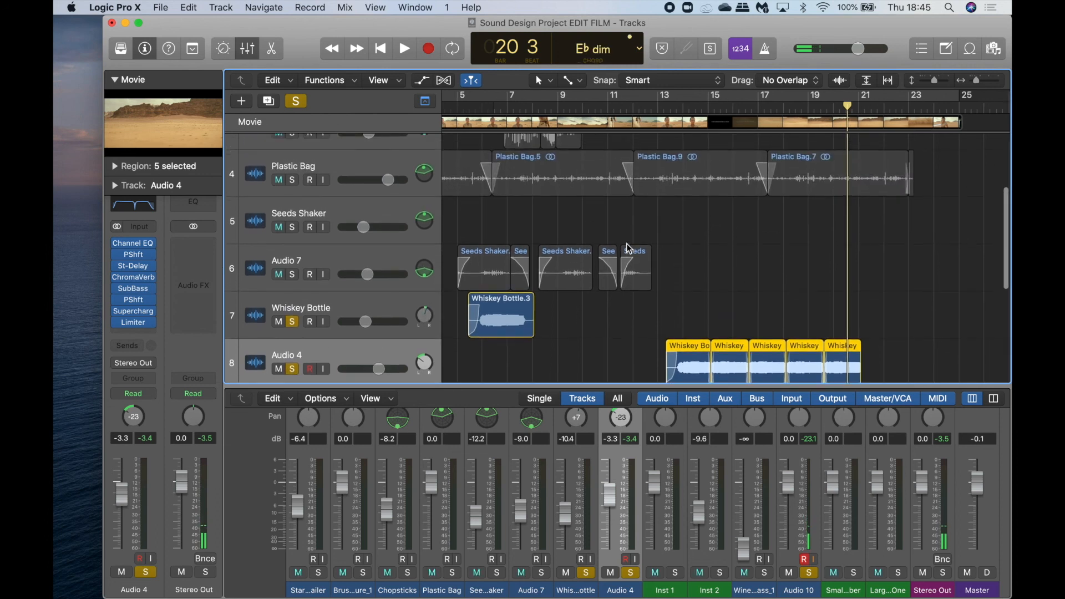
{"action": "scroll", "coordinate": [629, 248], "scroll_direction": "left", "scroll_amount": 5}
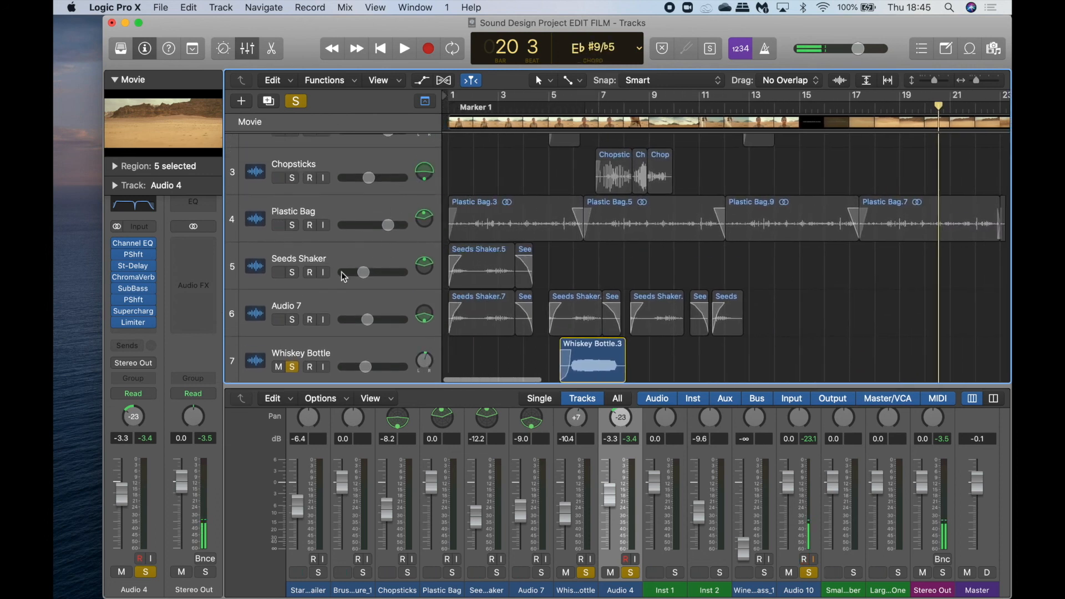
{"action": "left_click", "coordinate": [293, 367]}
{"action": "left_click", "coordinate": [292, 225]}
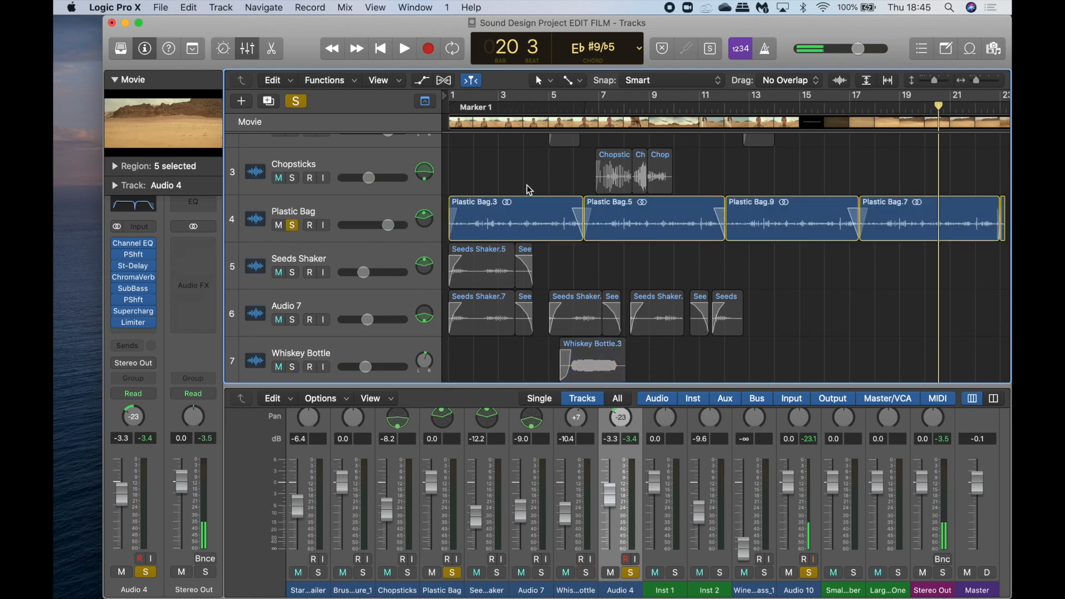
{"action": "left_click", "coordinate": [688, 143]}
Play Plastic Bag and Audio 4 together, jump the playhead back to about bar 15, and stop around bar 20
{"action": "scroll", "coordinate": [695, 141], "scroll_direction": "down", "scroll_amount": 2}
{"action": "scroll", "coordinate": [695, 141], "scroll_direction": "up", "scroll_amount": 1}
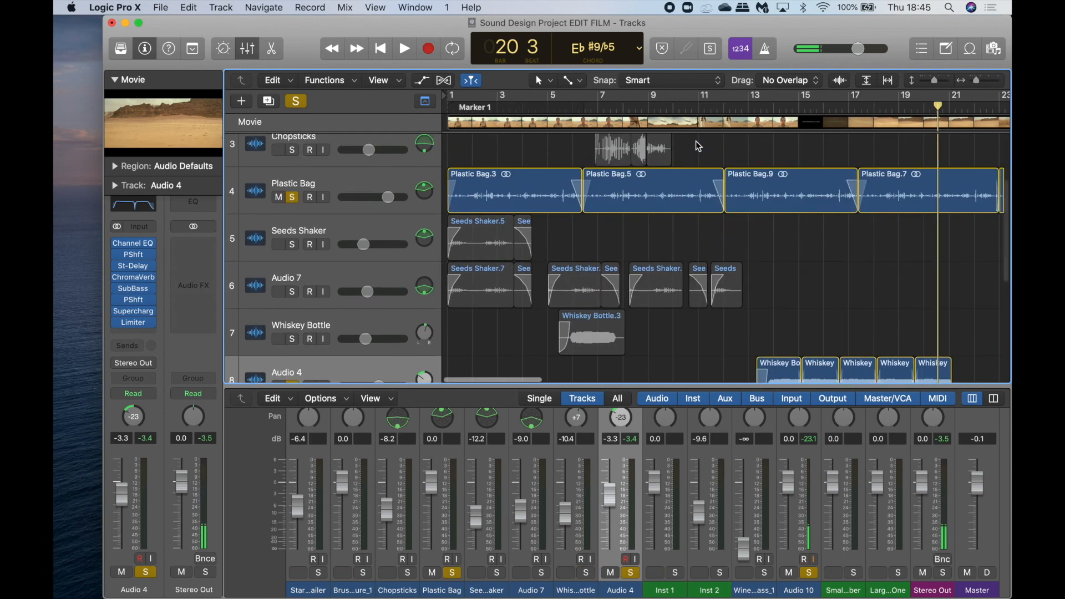
{"action": "key", "text": "space"}
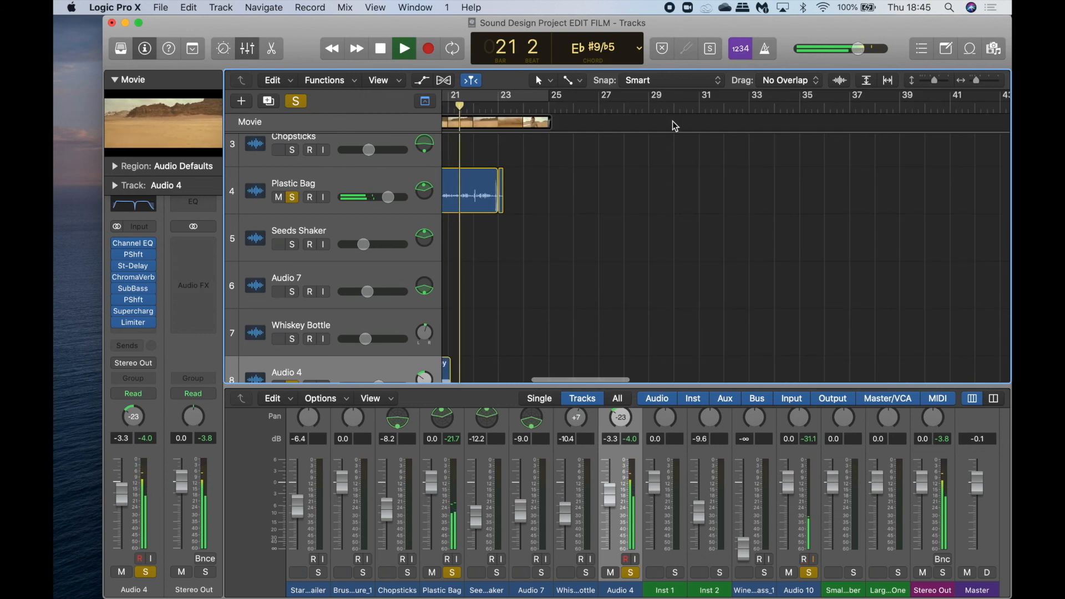
{"action": "scroll", "coordinate": [674, 127], "scroll_direction": "left", "scroll_amount": 10}
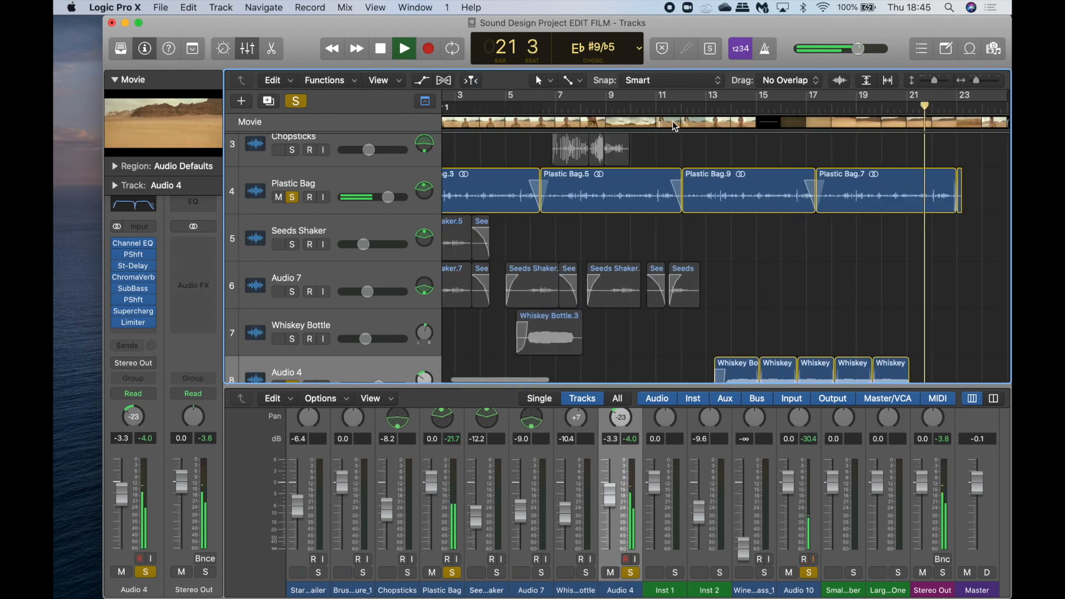
{"action": "left_click", "coordinate": [779, 111]}
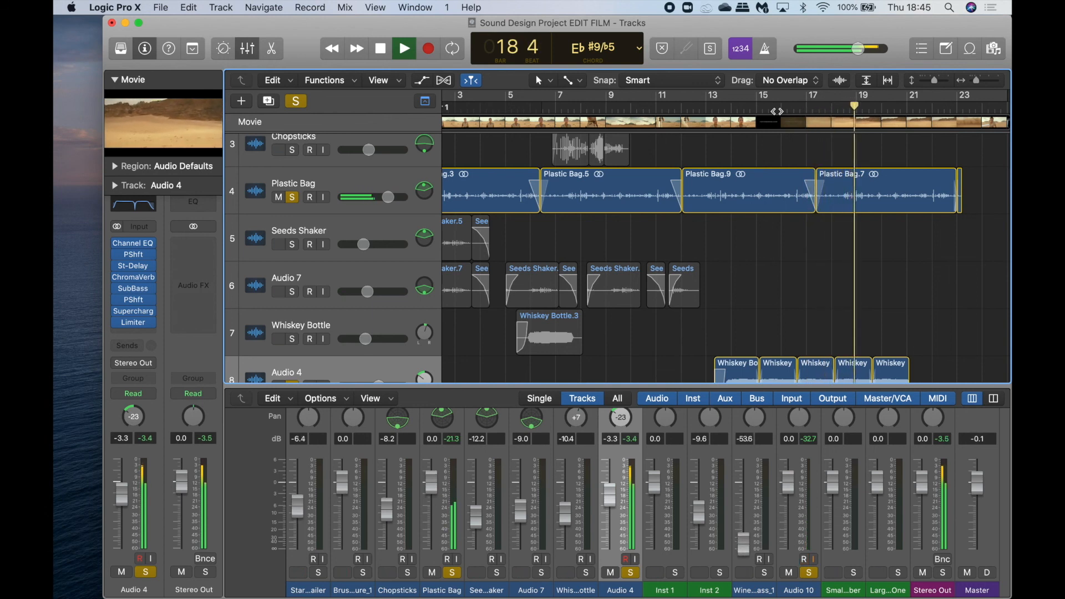
{"action": "scroll", "coordinate": [778, 197], "scroll_direction": "down", "scroll_amount": 5}
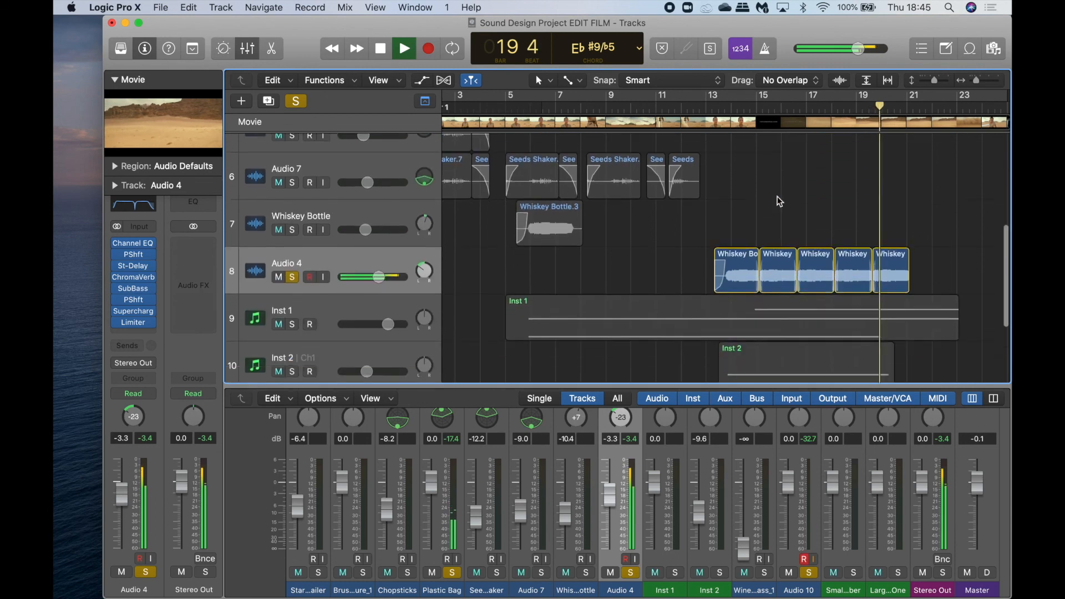
{"action": "key", "text": "space"}
Unsolo Plastic Bag and look over the whole arrangement from Star Wars Trailer down to Audio 10
{"action": "scroll", "coordinate": [777, 196], "scroll_direction": "down", "scroll_amount": 3}
{"action": "scroll", "coordinate": [777, 197], "scroll_direction": "up", "scroll_amount": 4}
{"action": "scroll", "coordinate": [777, 196], "scroll_direction": "up", "scroll_amount": 10}
{"action": "scroll", "coordinate": [735, 210], "scroll_direction": "left", "scroll_amount": 2}
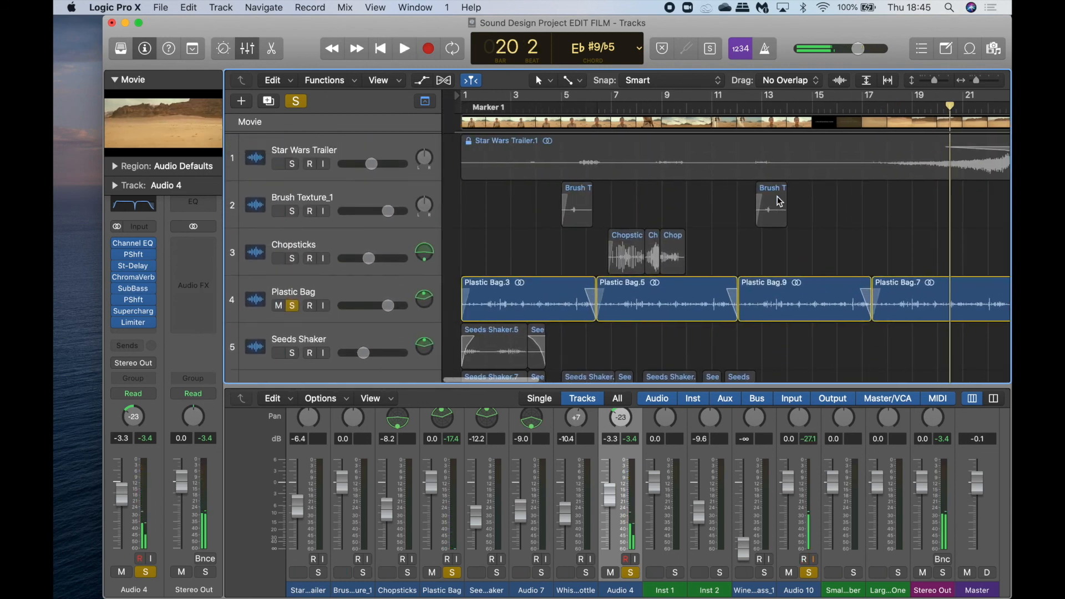
{"action": "left_click", "coordinate": [293, 310]}
{"action": "scroll", "coordinate": [639, 326], "scroll_direction": "down", "scroll_amount": 10}
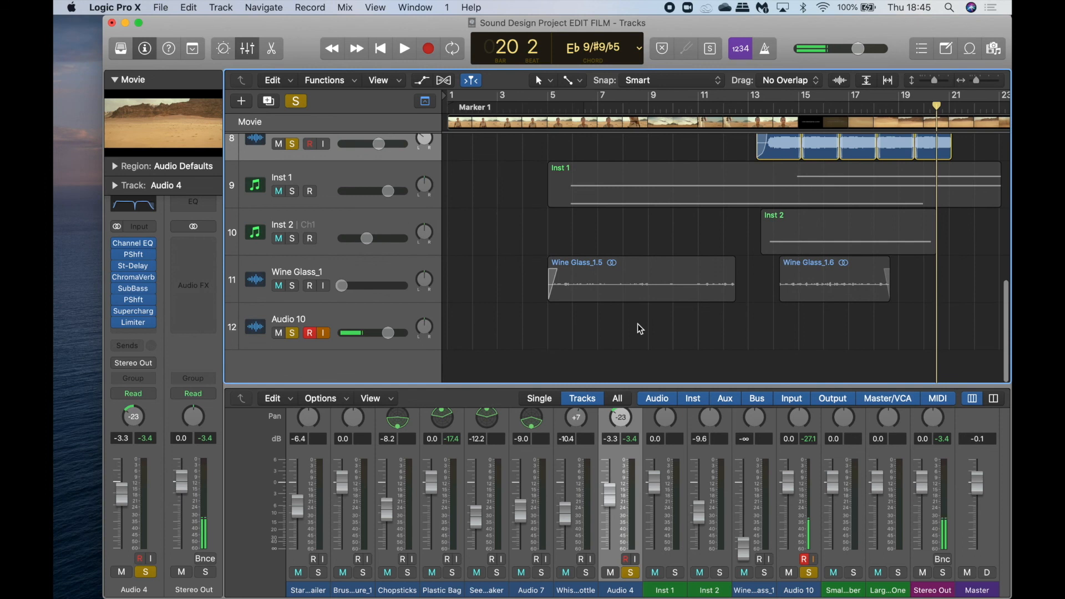
{"action": "scroll", "coordinate": [637, 324], "scroll_direction": "up", "scroll_amount": 10}
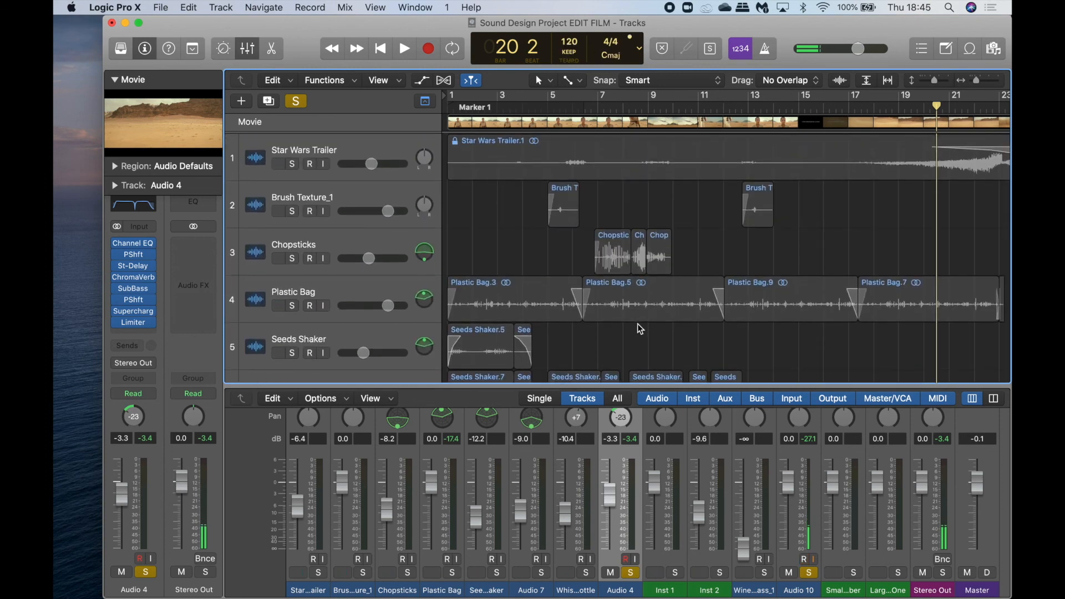